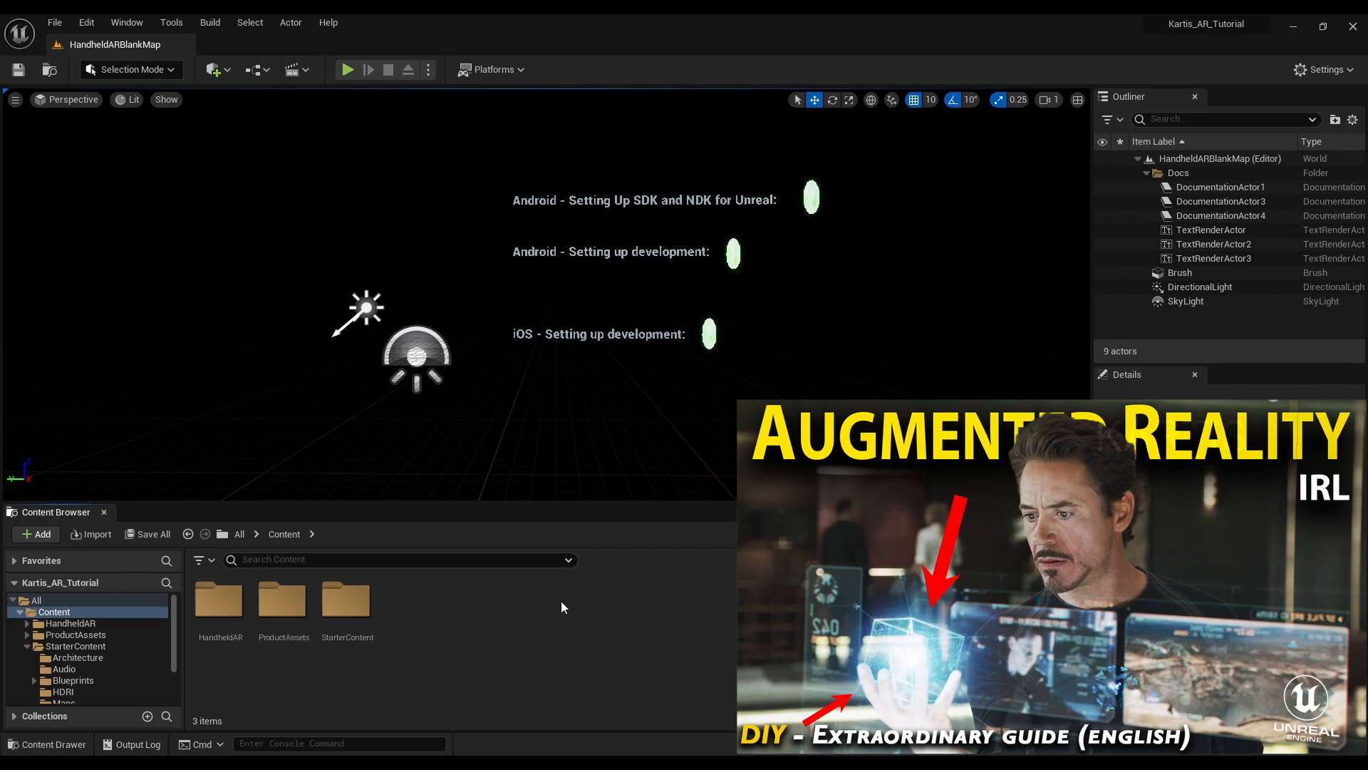
Step: Open the BP_Placeable blueprint from the HandheldAR/Blueprints/Placeable folder
{"action": "left_click", "coordinate": [239, 533]}
{"action": "double_click", "coordinate": [233, 583]}
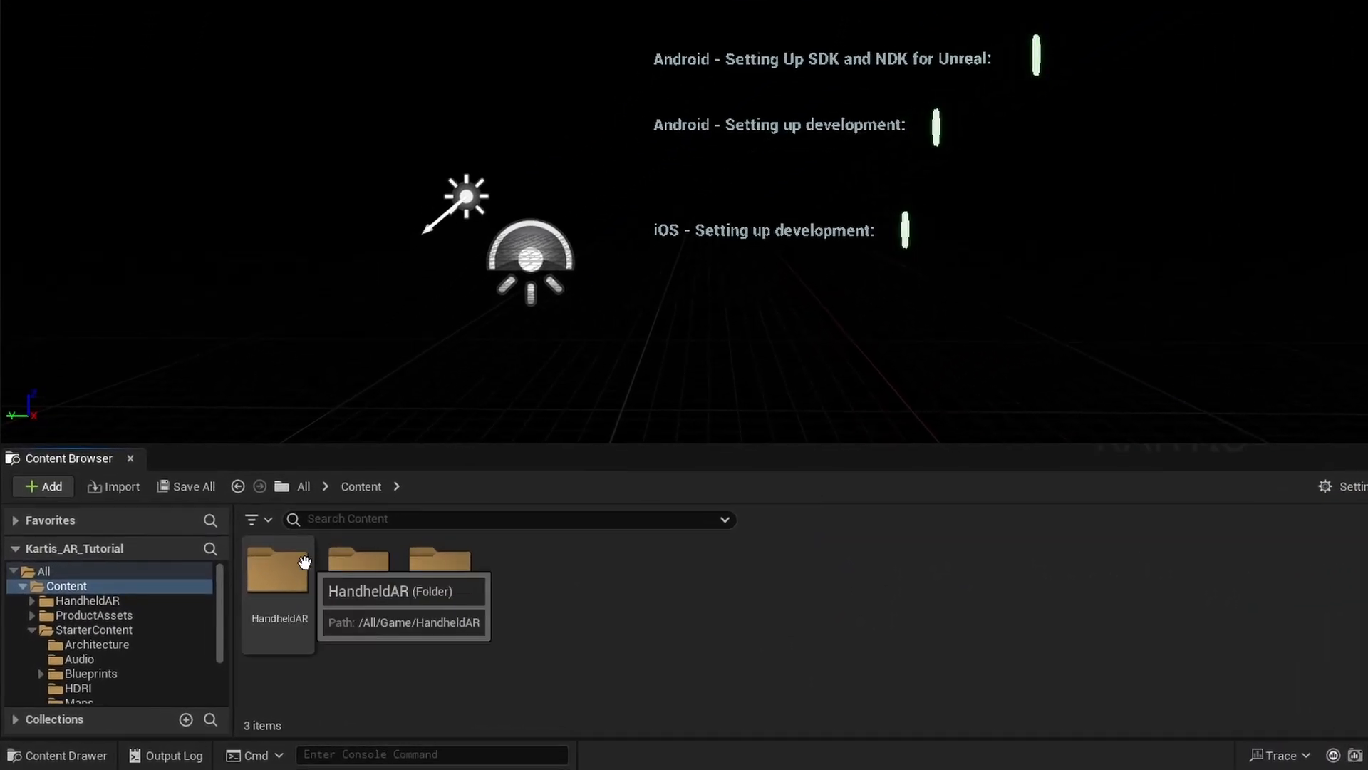
{"action": "double_click", "coordinate": [298, 568]}
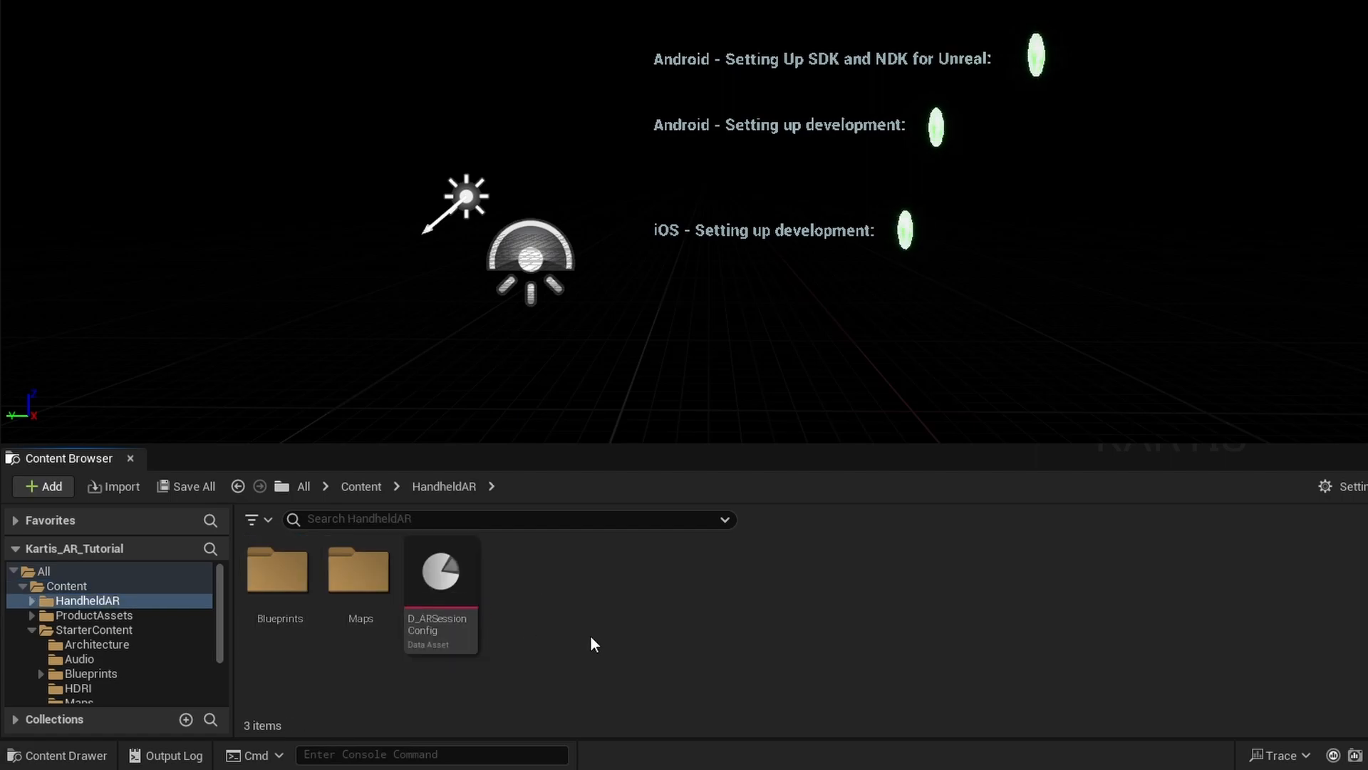
{"action": "double_click", "coordinate": [285, 588]}
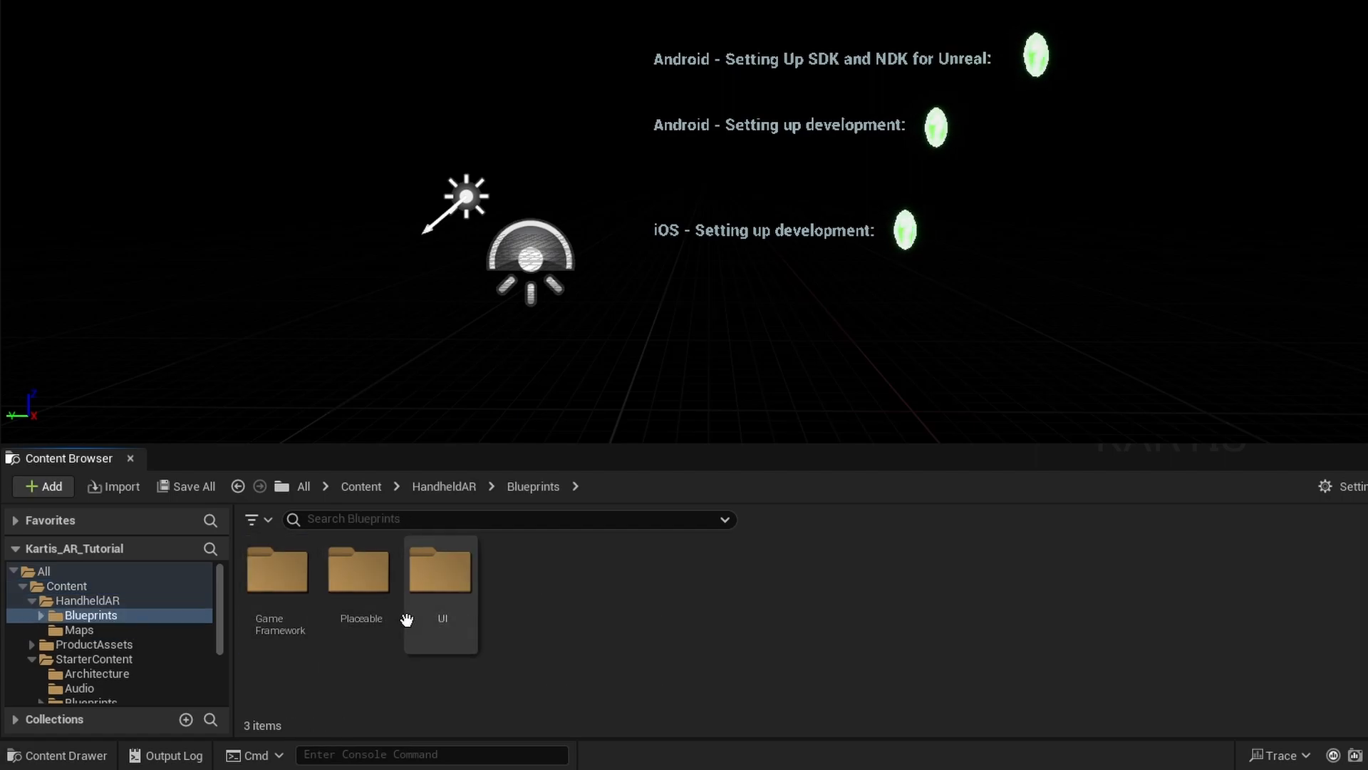
{"action": "double_click", "coordinate": [369, 611]}
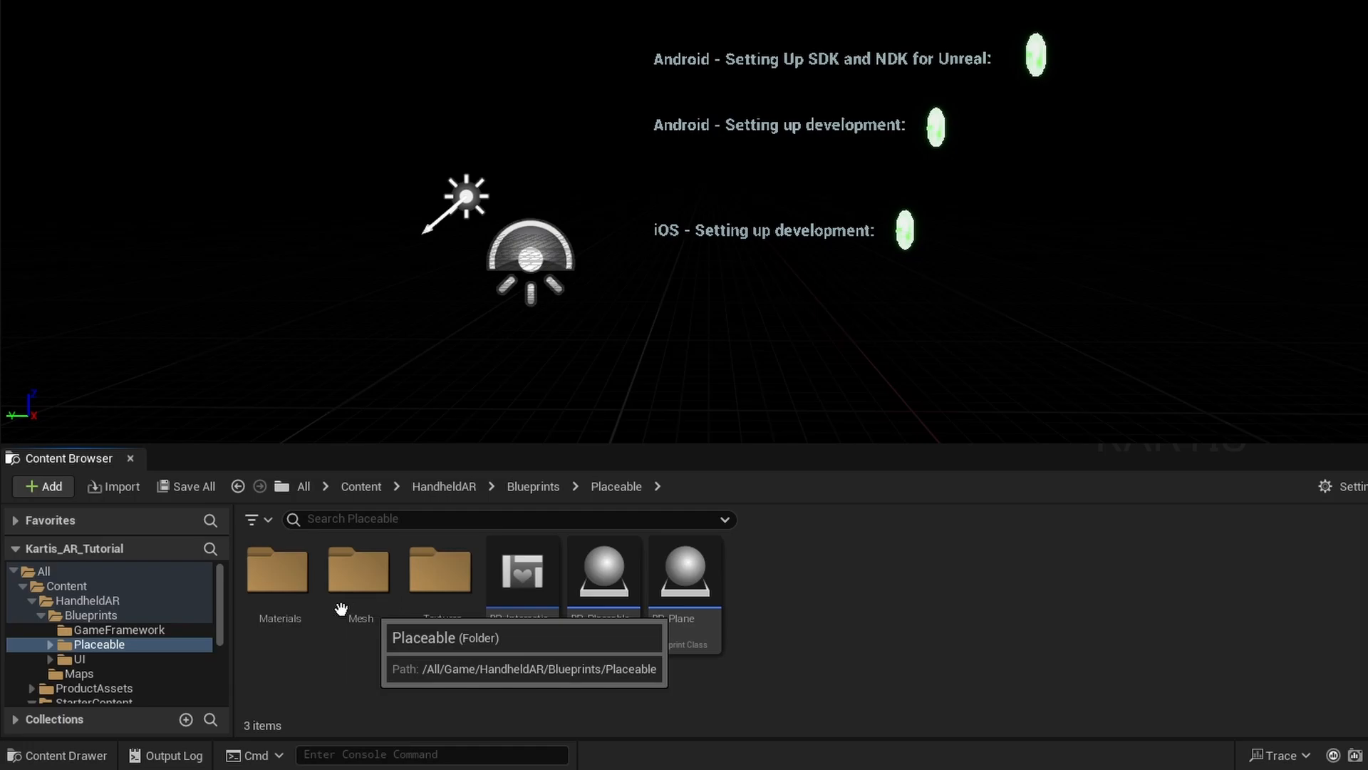
{"action": "left_click", "coordinate": [610, 595]}
{"action": "double_click", "coordinate": [639, 605]}
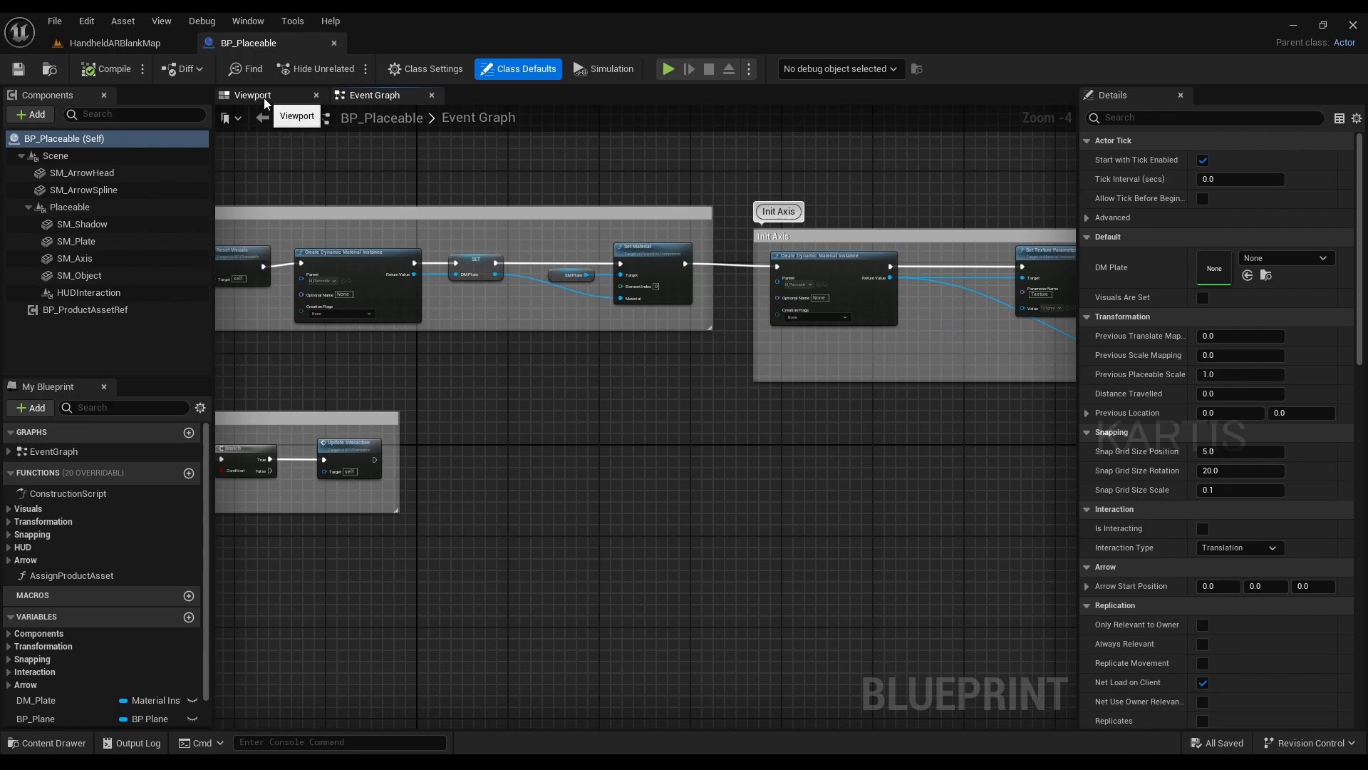
Step: Examine the placeable actor's mannequin and its base plate in the blueprint's 3D viewport from several angles
{"action": "left_click", "coordinate": [263, 97]}
{"action": "scroll", "coordinate": [657, 394], "scroll_direction": "up", "scroll_amount": 8}
{"action": "right_click_drag", "start_coordinate": [654, 410], "coordinate": [627, 437]}
{"action": "scroll", "coordinate": [654, 410], "scroll_direction": "down", "scroll_amount": 1}
{"action": "key", "text": "w"}
{"action": "key", "text": "s"}
{"action": "scroll", "coordinate": [642, 413], "scroll_direction": "down", "scroll_amount": 1}
{"action": "key", "text": "w"}
{"action": "scroll", "coordinate": [642, 413], "scroll_direction": "down", "scroll_amount": 1}
{"action": "key", "text": "s"}
{"action": "key", "text": "d"}
{"action": "key", "text": "a"}
{"action": "left_click", "coordinate": [603, 324]}
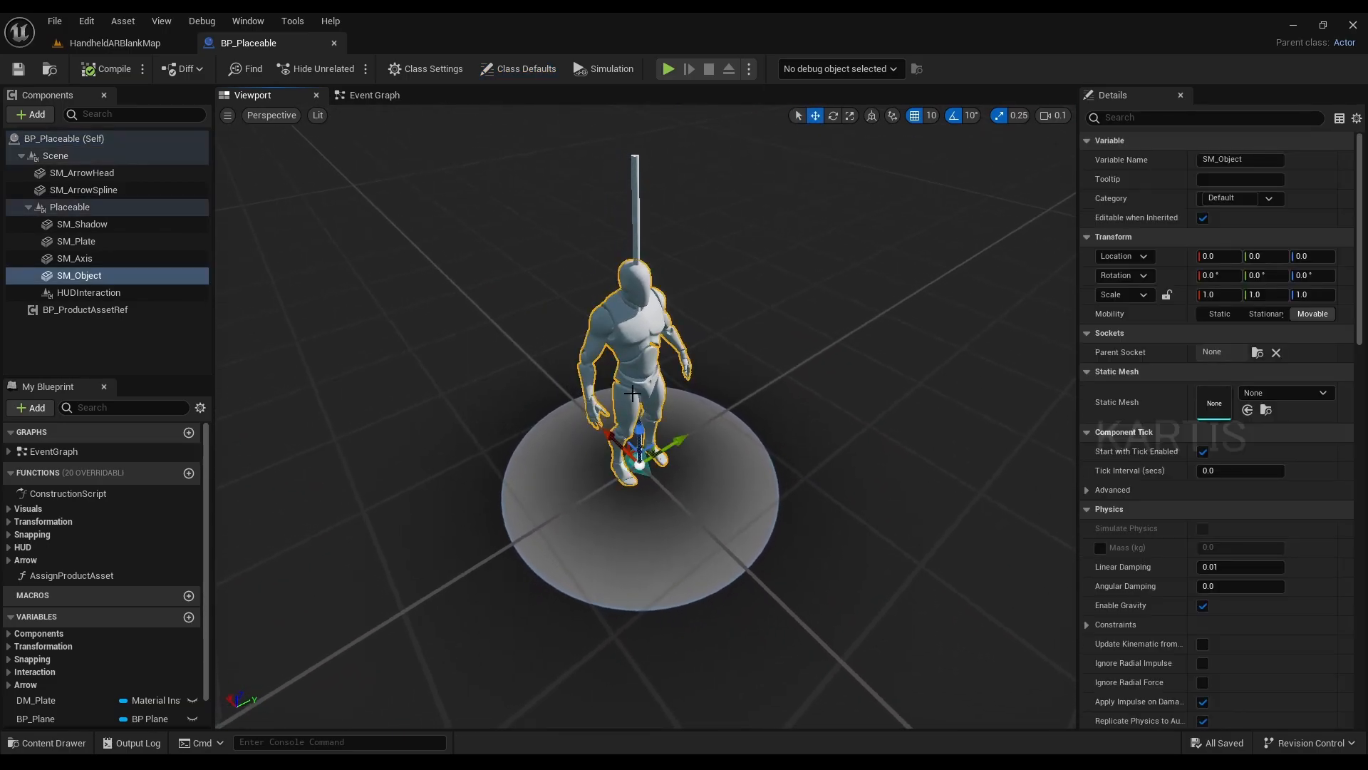
{"action": "right_click_drag", "start_coordinate": [778, 410], "coordinate": [720, 403]}
{"action": "key", "text": "d"}
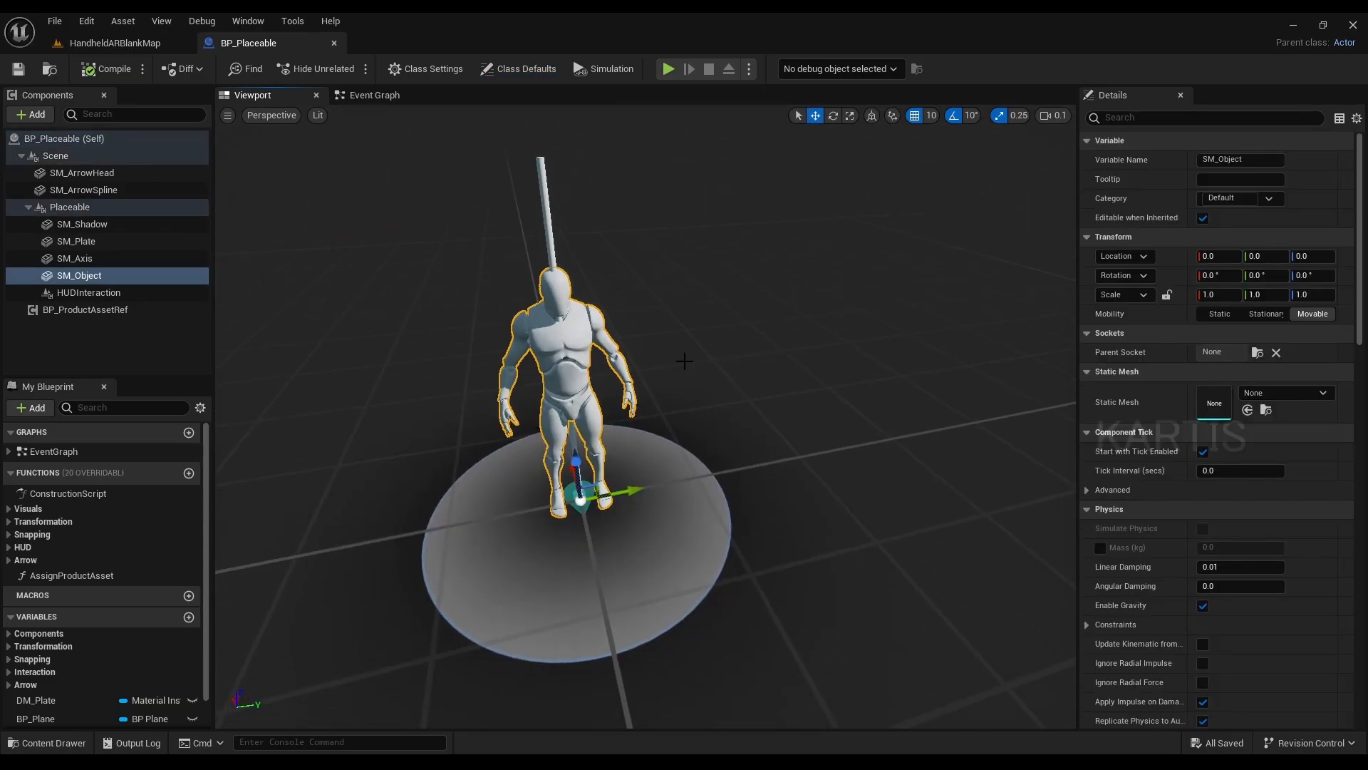
{"action": "key", "text": "a"}
{"action": "right_click_drag", "start_coordinate": [608, 415], "coordinate": [667, 425]}
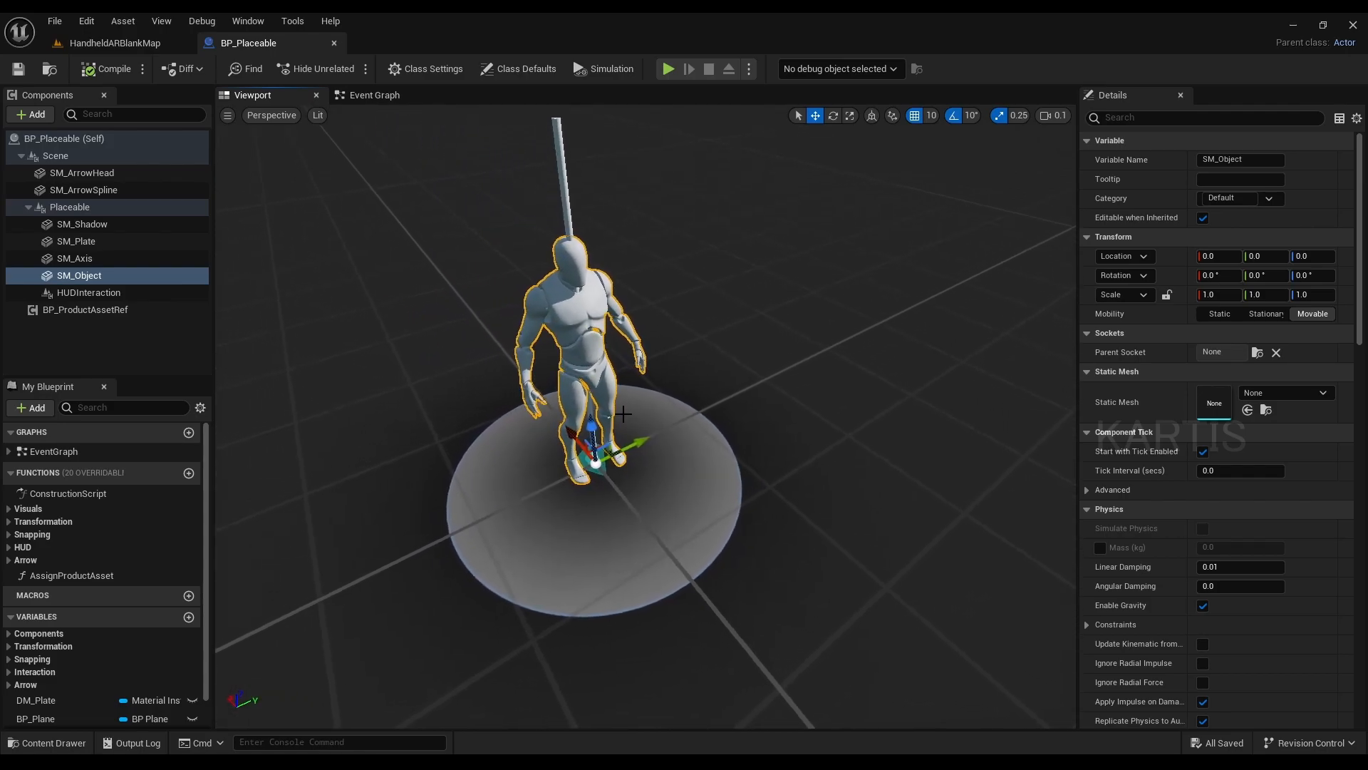
Step: Add a Static Mesh component to the blueprint and parent it directly under the Placeable component
{"action": "left_click", "coordinate": [31, 115]}
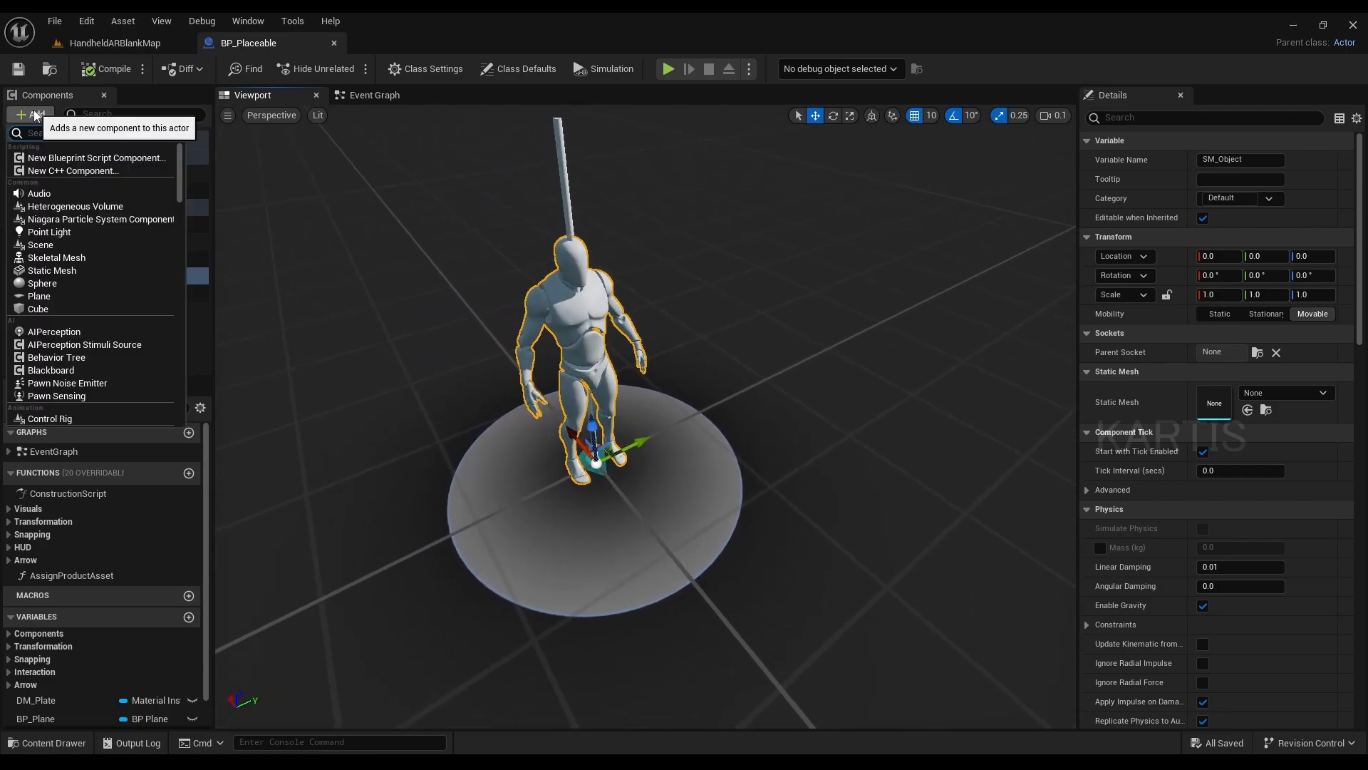
{"action": "left_click", "coordinate": [57, 270]}
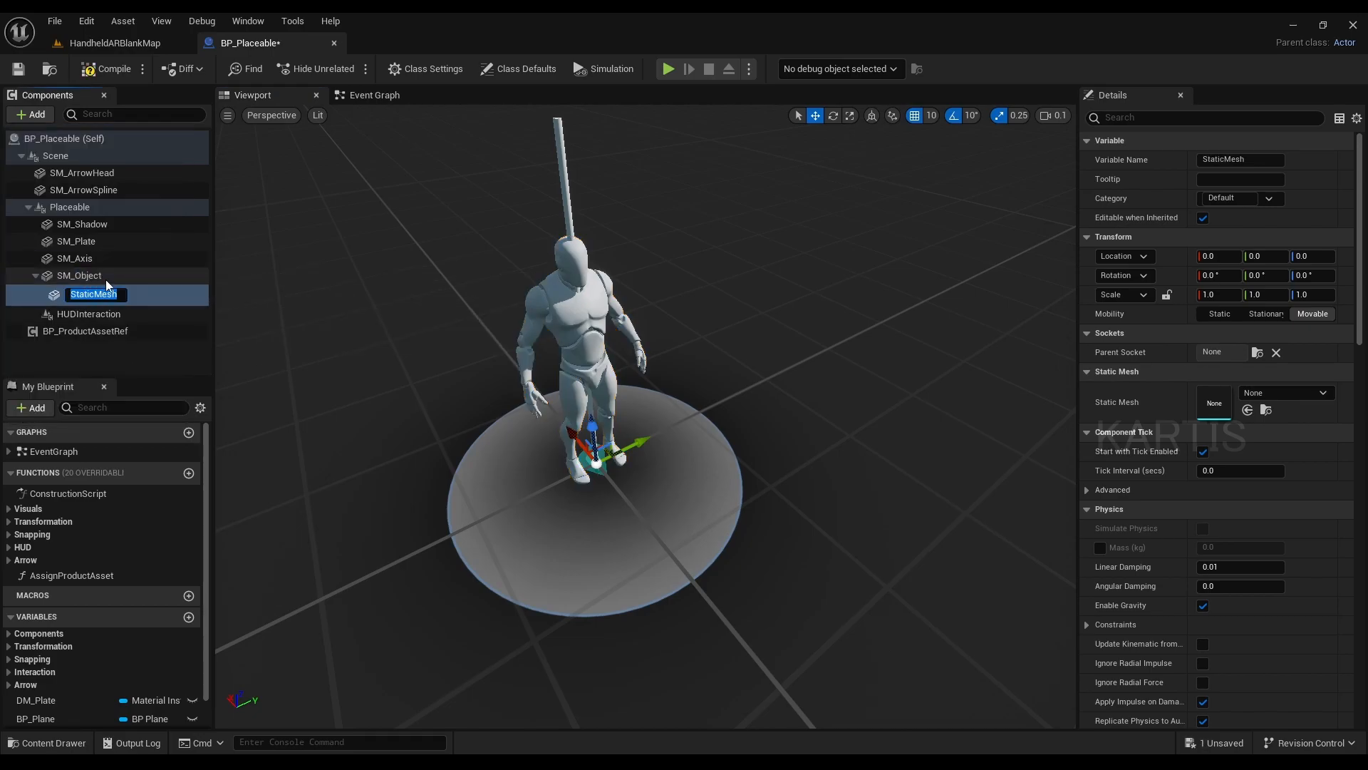
{"action": "left_click", "coordinate": [109, 289]}
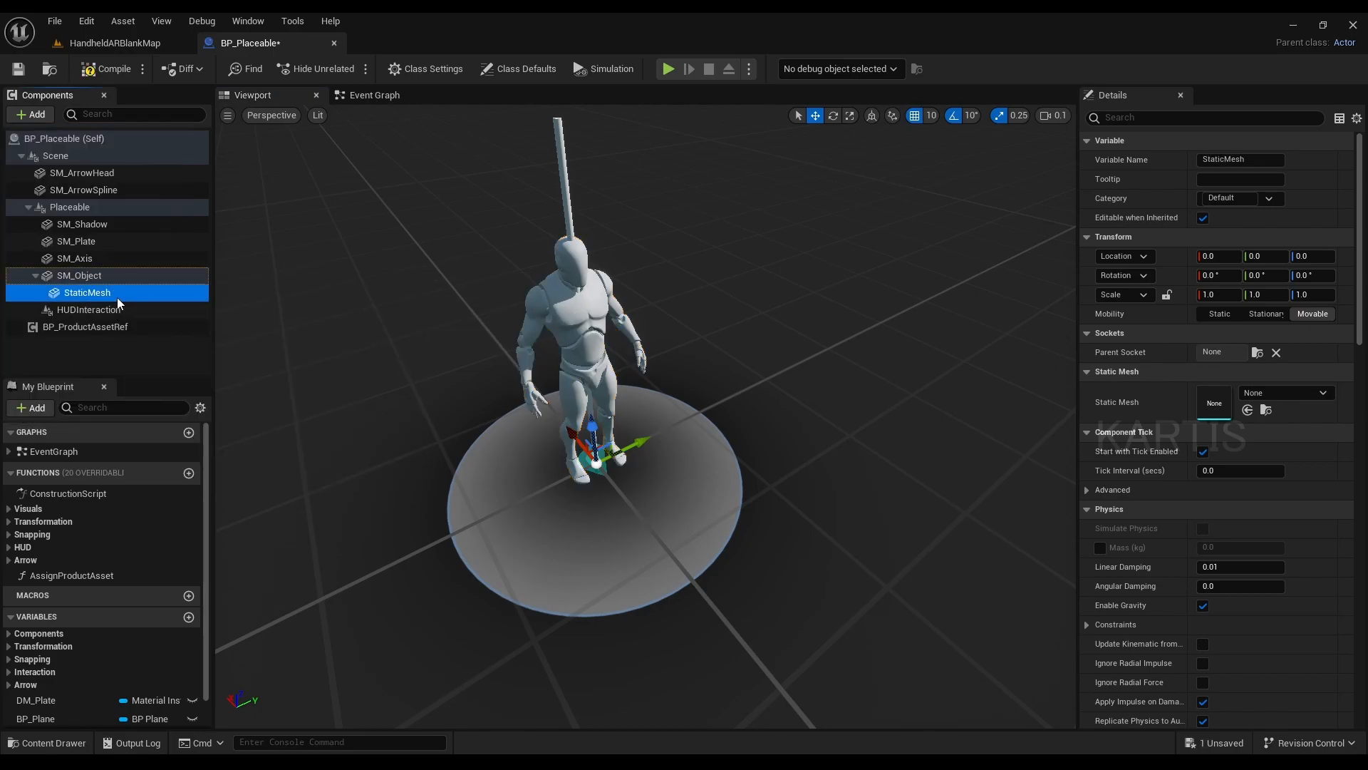
{"action": "left_click_drag", "start_coordinate": [108, 290], "coordinate": [80, 208]}
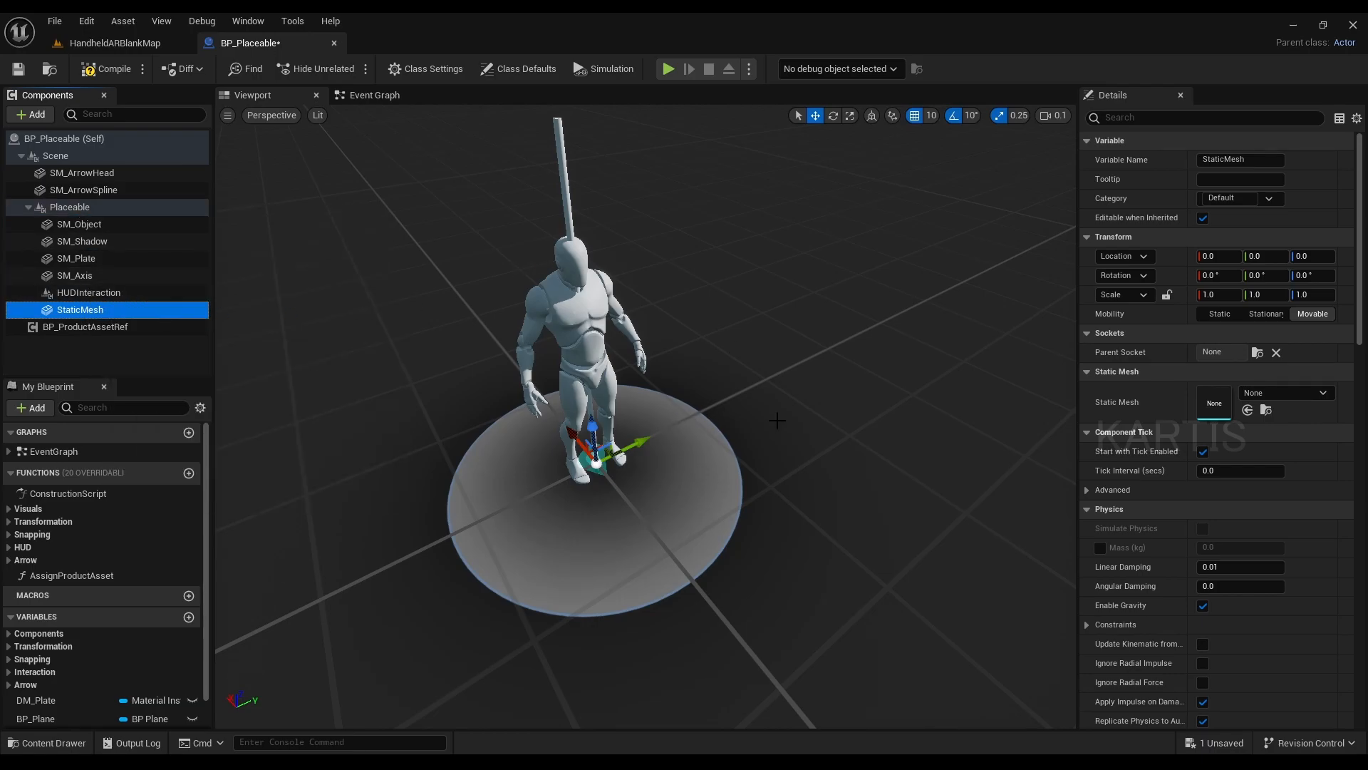
Step: Assign the SM_Statue mesh to the new static mesh component
{"action": "left_click", "coordinate": [76, 312]}
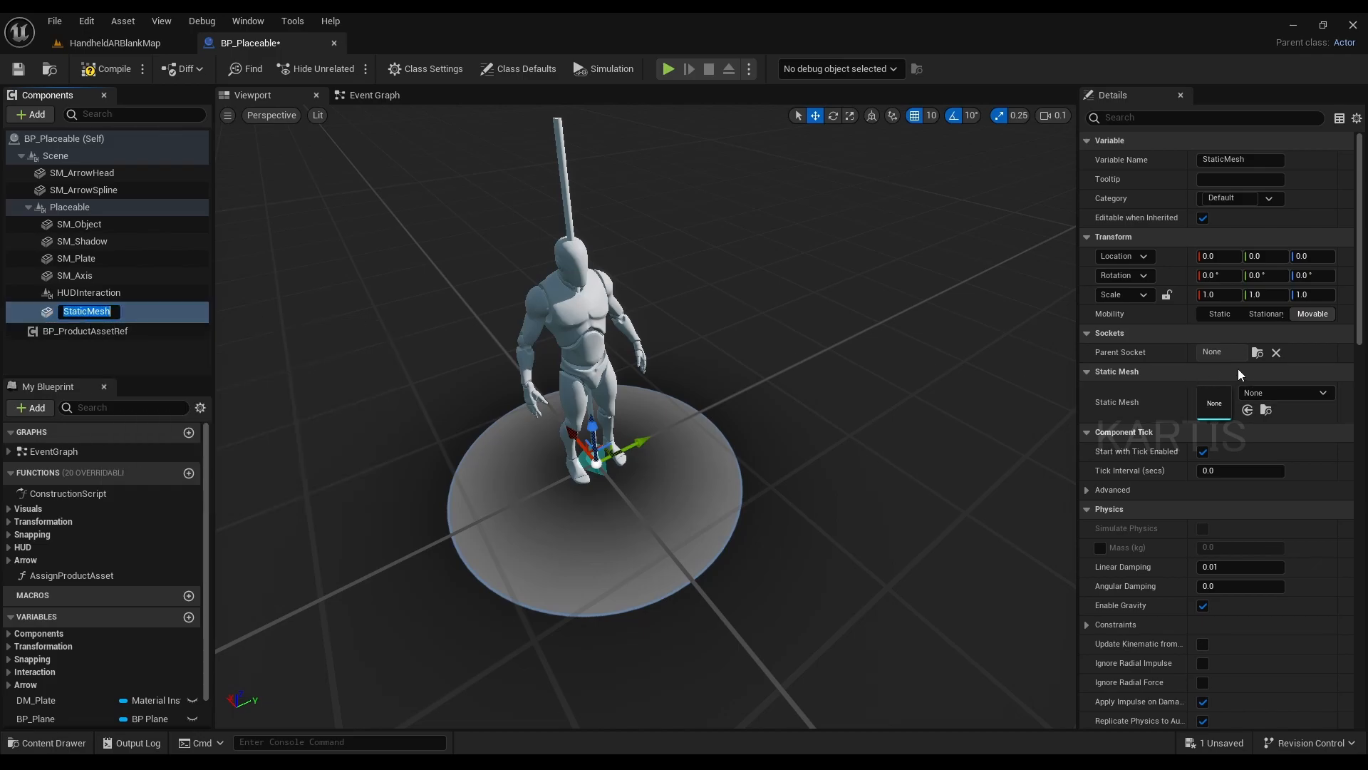
{"action": "left_click", "coordinate": [1285, 402]}
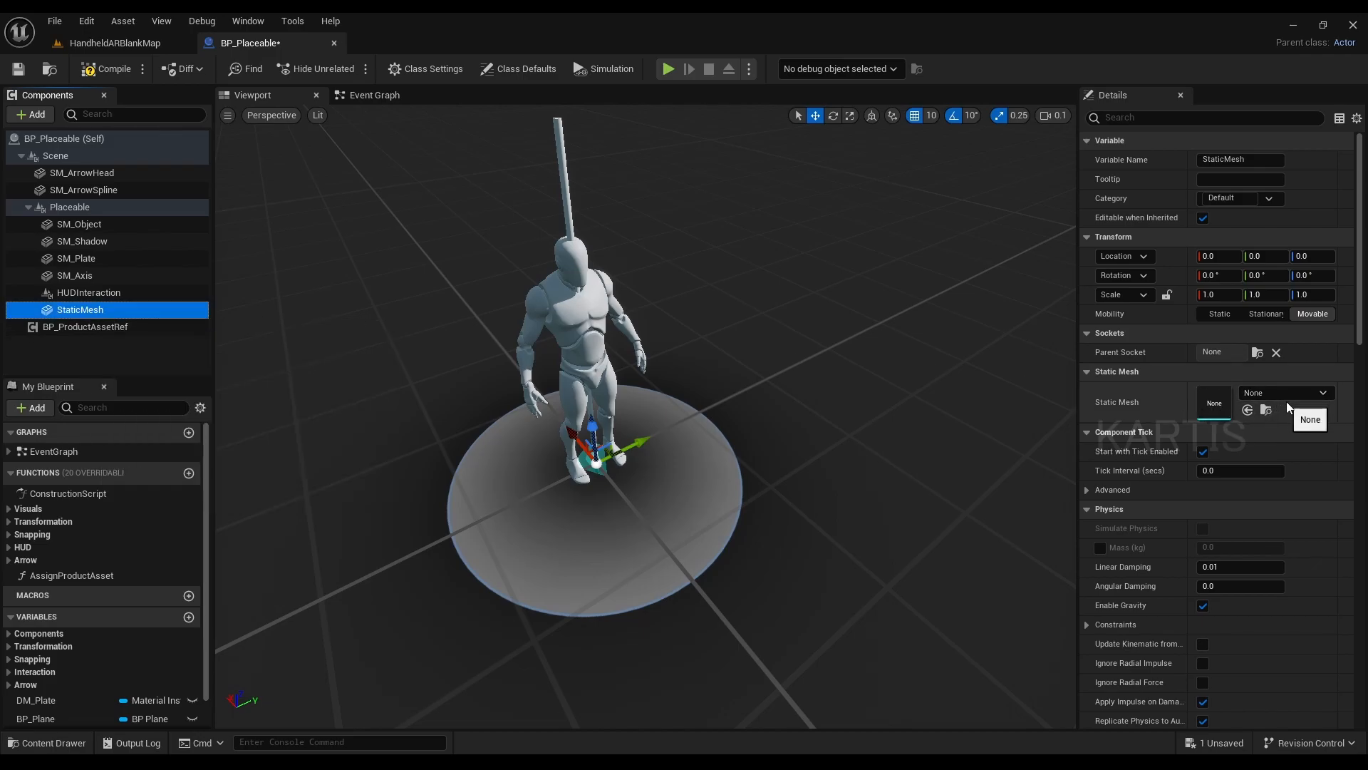
{"action": "left_click", "coordinate": [1286, 394]}
{"action": "scroll", "coordinate": [1280, 582], "scroll_direction": "down", "scroll_amount": 15}
{"action": "scroll", "coordinate": [1281, 581], "scroll_direction": "up", "scroll_amount": 5}
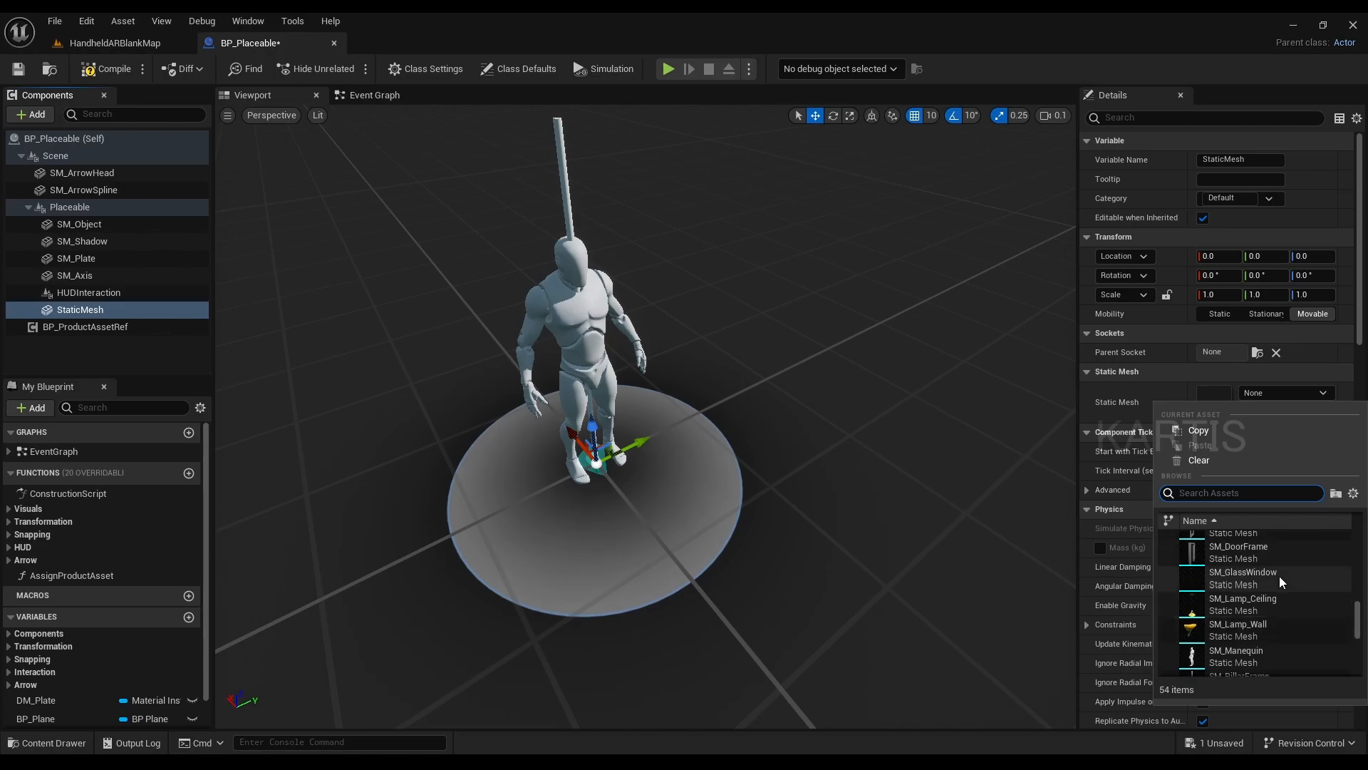
{"action": "scroll", "coordinate": [1271, 625], "scroll_direction": "down", "scroll_amount": 3}
{"action": "scroll", "coordinate": [1272, 586], "scroll_direction": "down", "scroll_amount": 3}
{"action": "left_click", "coordinate": [1272, 586]}
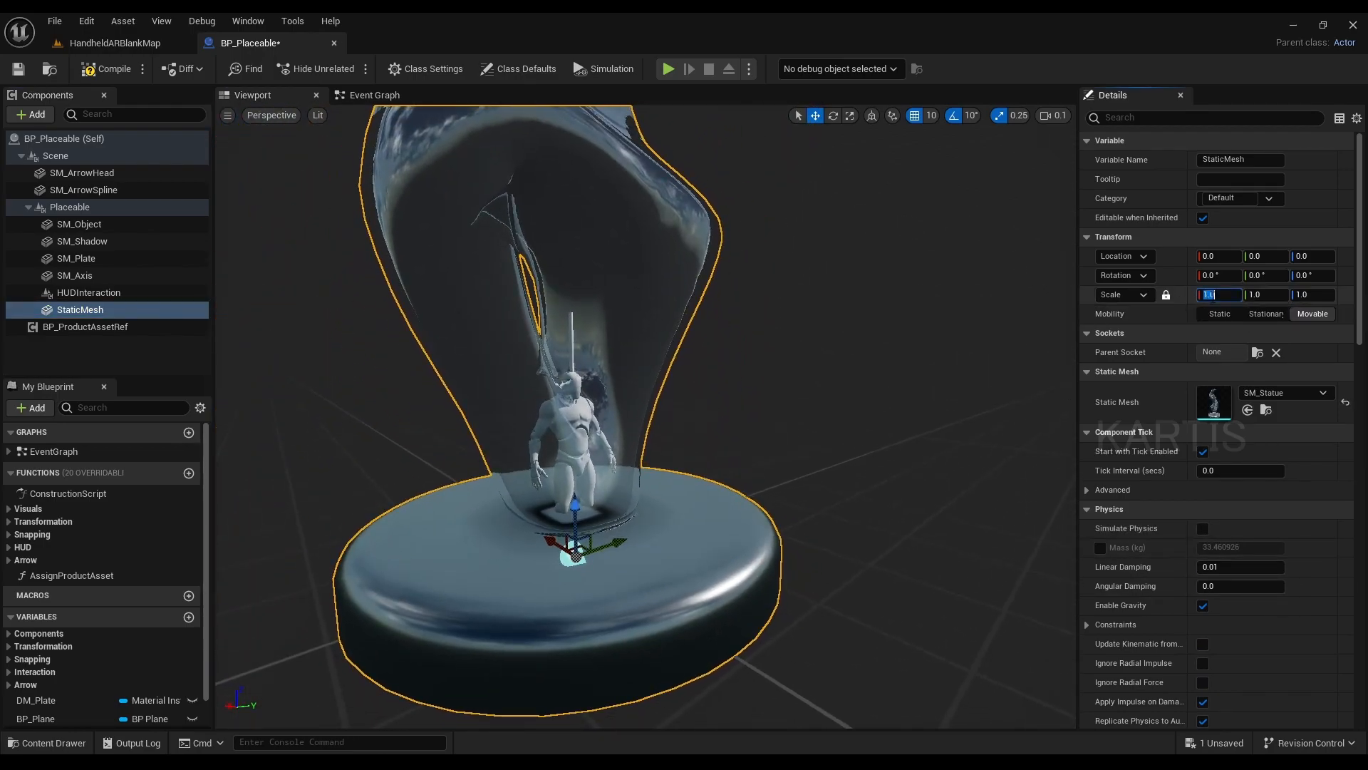
Step: Scale the statue uniformly to 0.1 and move it along Y to 10, beside the mannequin
{"action": "type", "text": "1"}
{"action": "key", "text": "Return"}
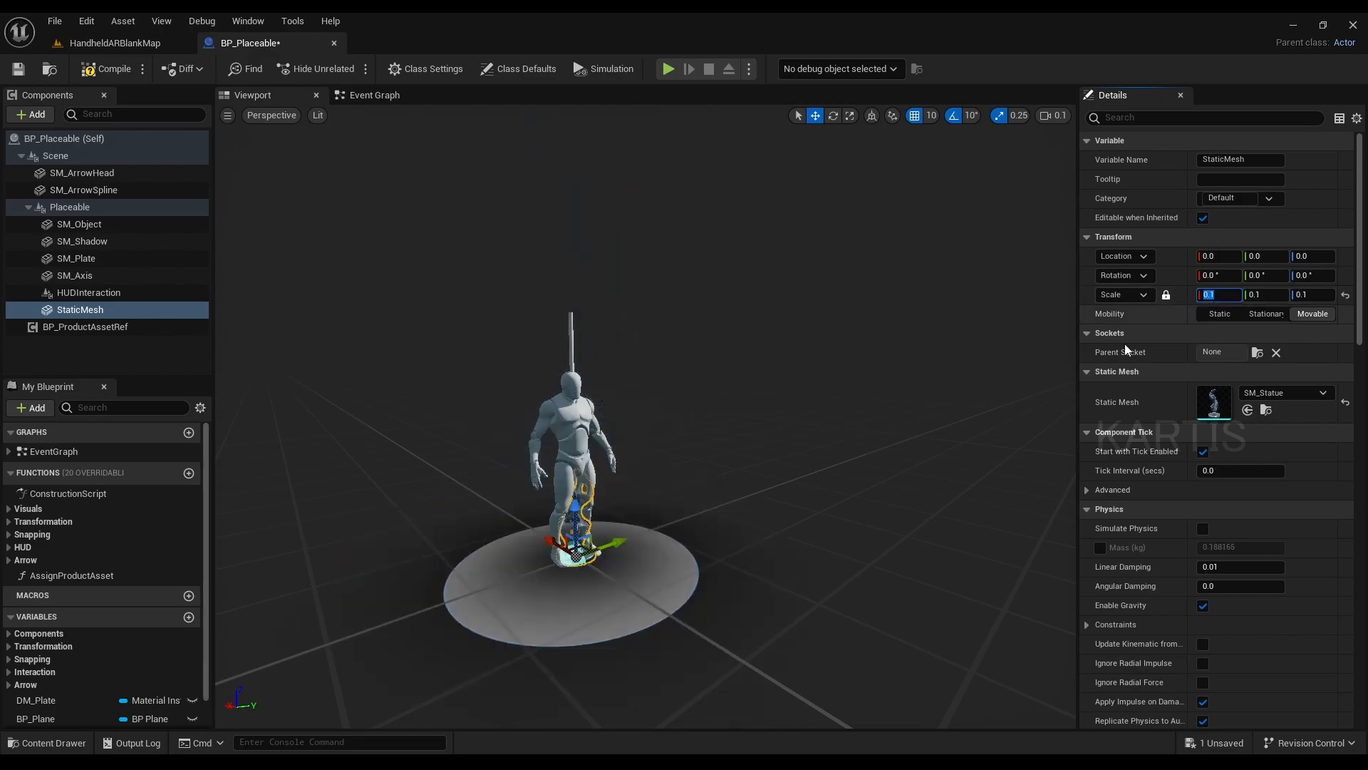
{"action": "left_click_drag", "start_coordinate": [623, 542], "coordinate": [700, 518]}
{"action": "right_click_drag", "start_coordinate": [713, 520], "coordinate": [556, 538]}
{"action": "right_click_drag", "start_coordinate": [646, 417], "coordinate": [689, 461]}
Step: Duplicate the statue's static mesh component and replace the copy's mesh with a bush
{"action": "left_click", "coordinate": [97, 313]}
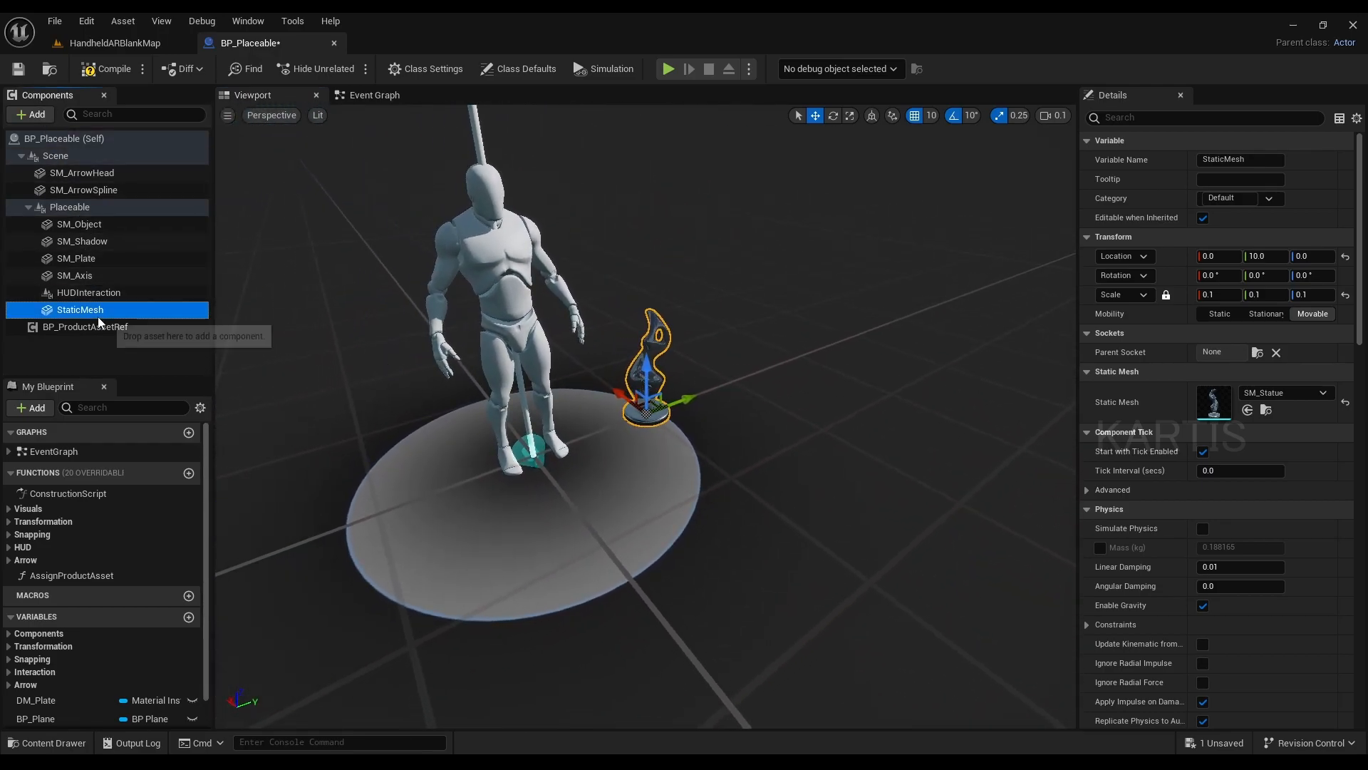
{"action": "key", "text": "ctrl+d"}
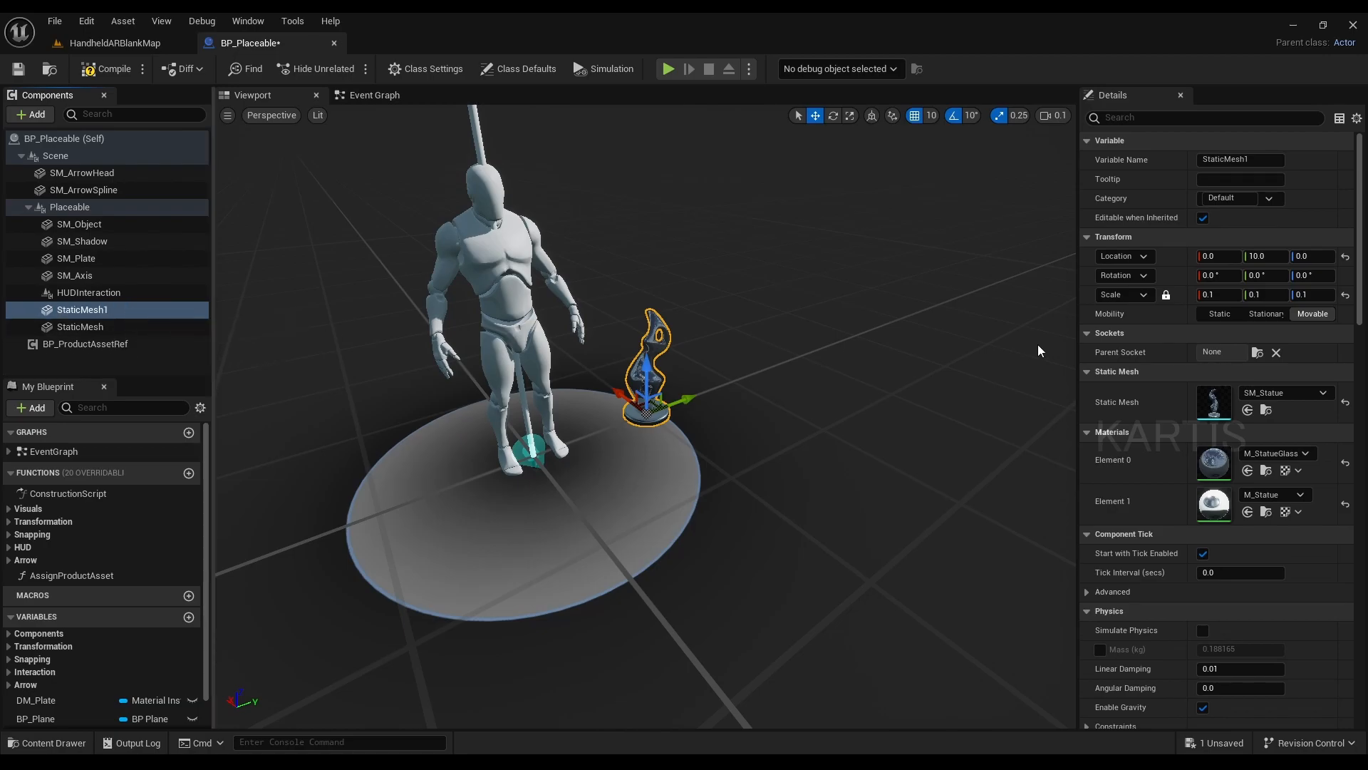
{"action": "left_click", "coordinate": [1322, 393]}
{"action": "scroll", "coordinate": [1255, 573], "scroll_direction": "down", "scroll_amount": 5}
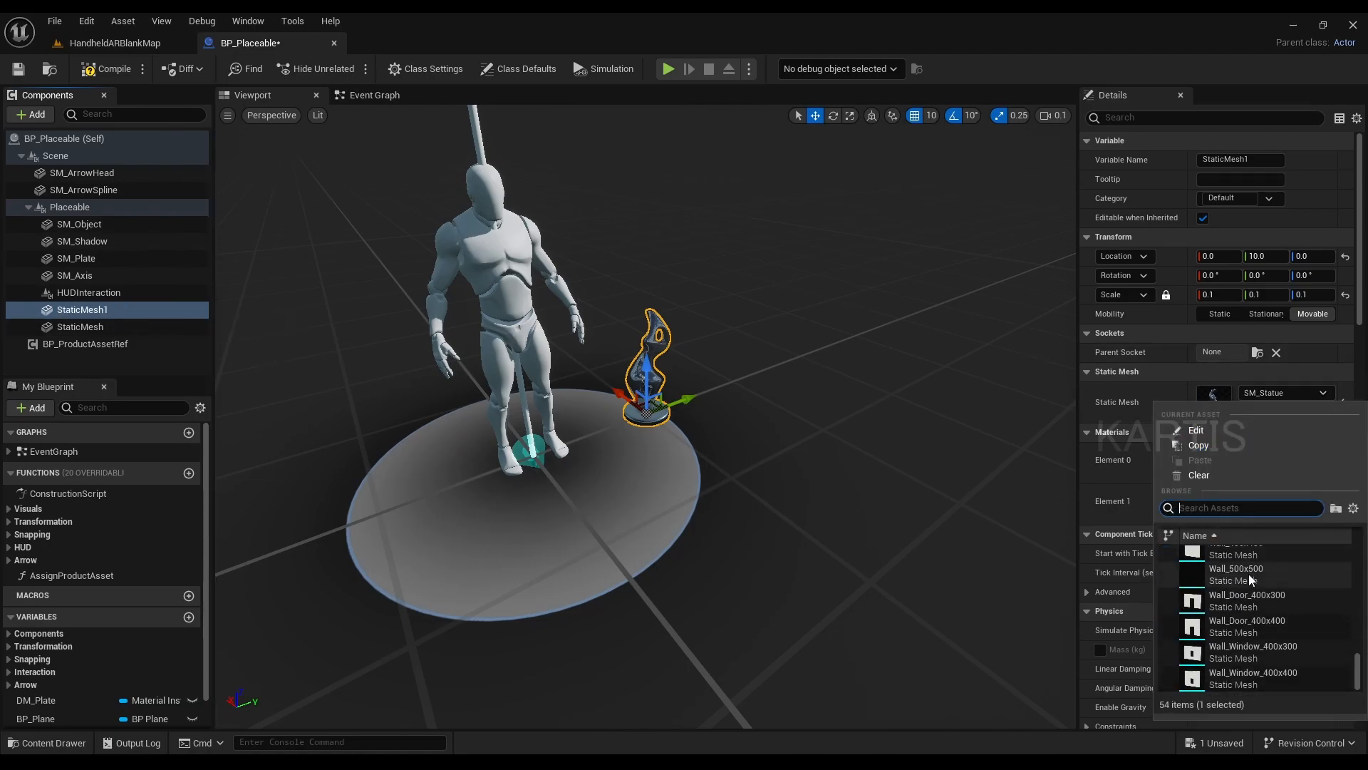
{"action": "scroll", "coordinate": [1268, 602], "scroll_direction": "up", "scroll_amount": 15}
{"action": "left_click", "coordinate": [1268, 632]}
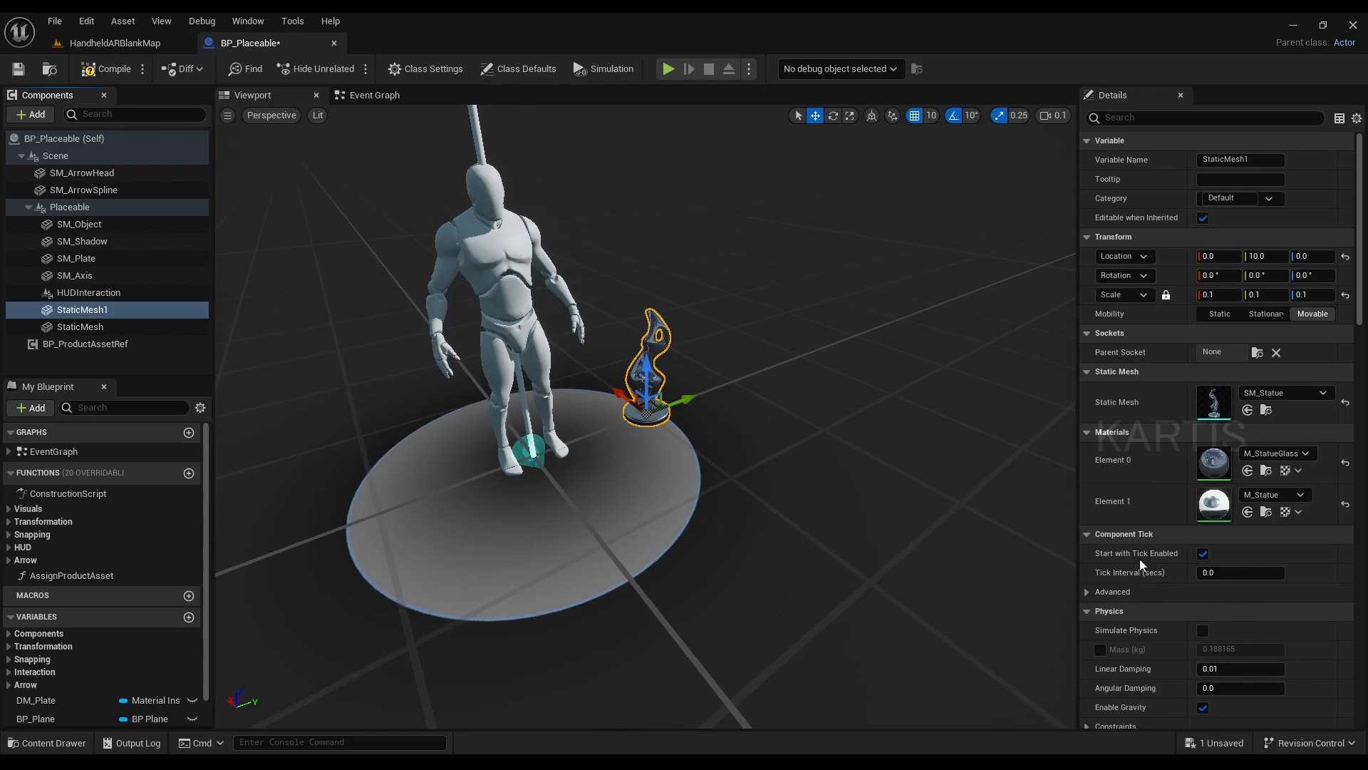
Step: Move the bush to the side of the mannequin opposite the statue, just outside the base plate
{"action": "left_click_drag", "start_coordinate": [681, 399], "coordinate": [473, 483]}
{"action": "right_click_drag", "start_coordinate": [506, 484], "coordinate": [399, 484]}
{"action": "left_click", "coordinate": [143, 364]}
{"action": "right_click_drag", "start_coordinate": [456, 399], "coordinate": [570, 399]}
{"action": "left_click", "coordinate": [627, 399]}
{"action": "left_click_drag", "start_coordinate": [685, 474], "coordinate": [634, 461]}
{"action": "left_click", "coordinate": [498, 499]}
{"action": "right_click_drag", "start_coordinate": [499, 499], "coordinate": [457, 470]}
{"action": "left_click", "coordinate": [131, 365]}
{"action": "right_click_drag", "start_coordinate": [400, 428], "coordinate": [478, 442]}
Step: Compile and save the BP_Placeable blueprint
{"action": "left_click", "coordinate": [105, 68]}
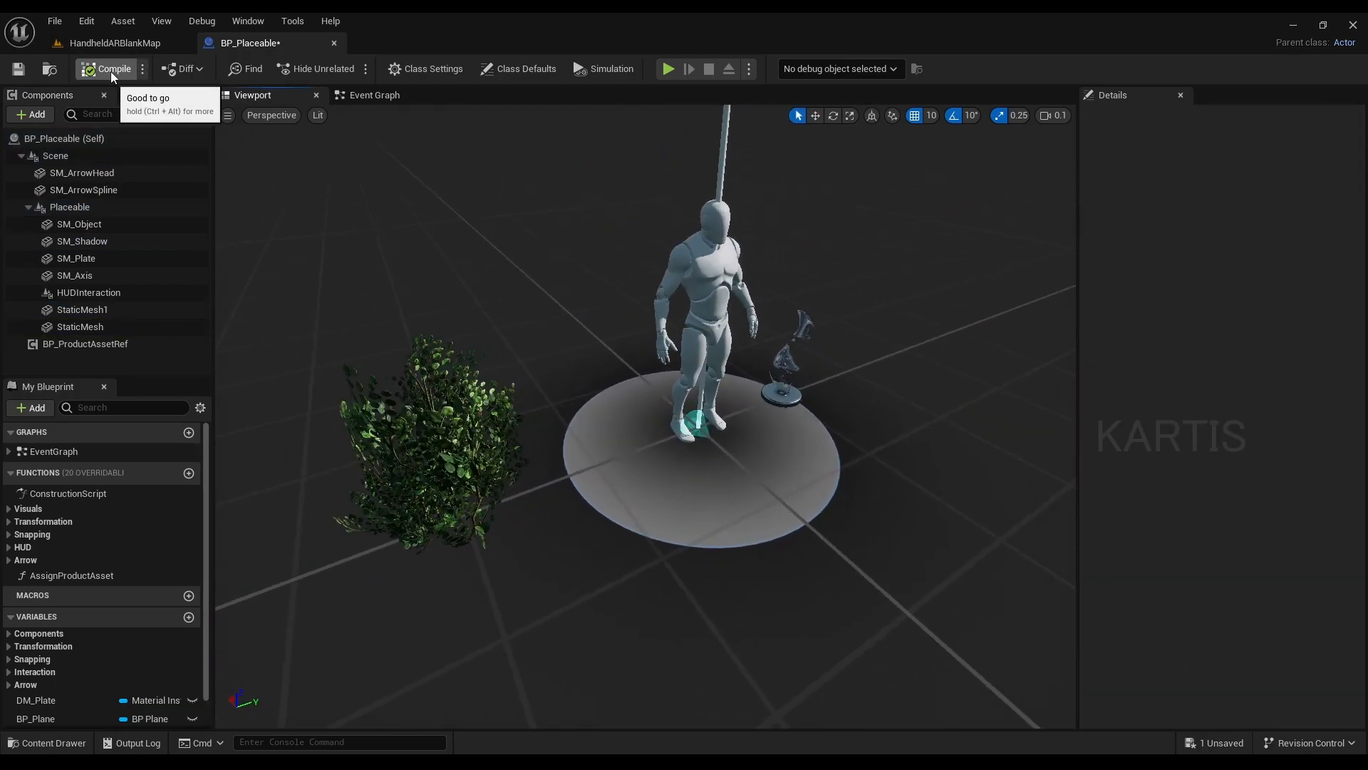
{"action": "key", "text": "ctrl+s"}
{"action": "right_click_drag", "start_coordinate": [748, 254], "coordinate": [777, 257]}
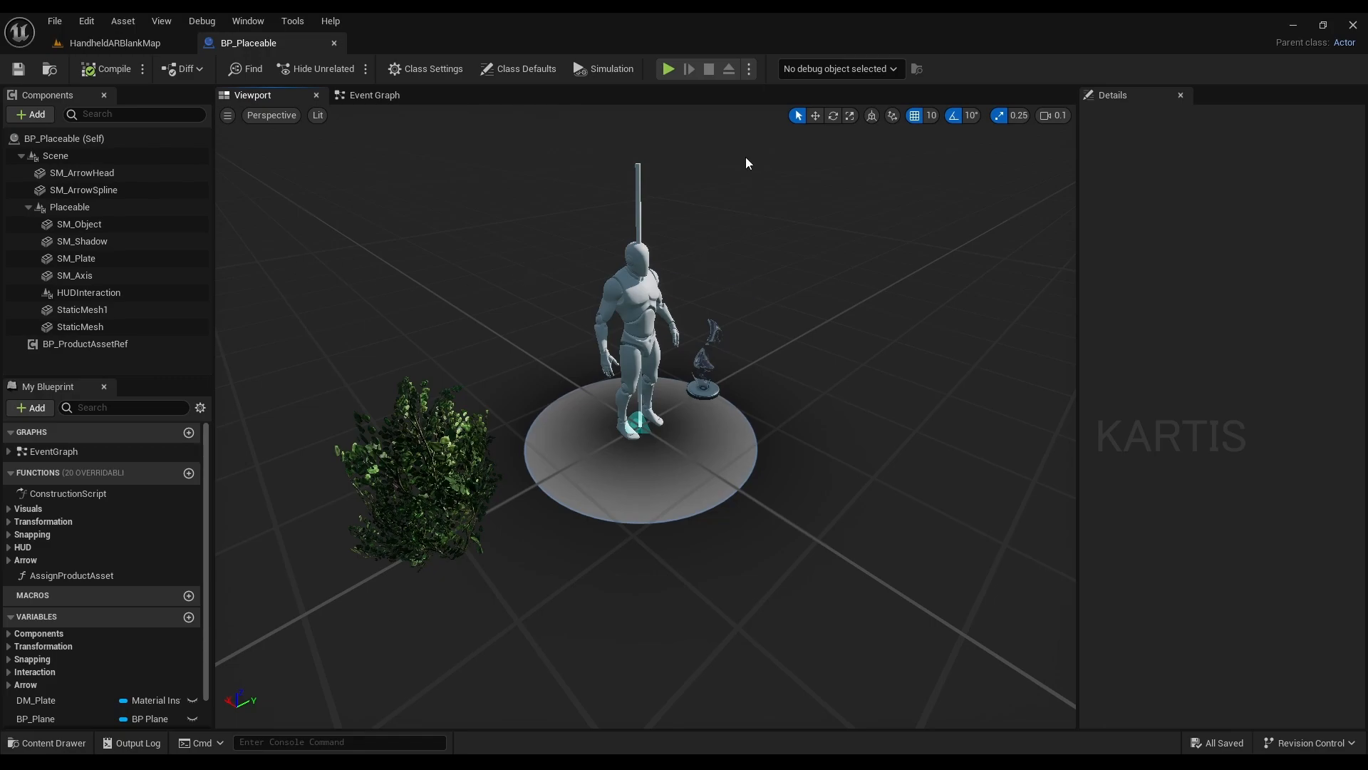
{"action": "right_click_drag", "start_coordinate": [749, 163], "coordinate": [741, 168]}
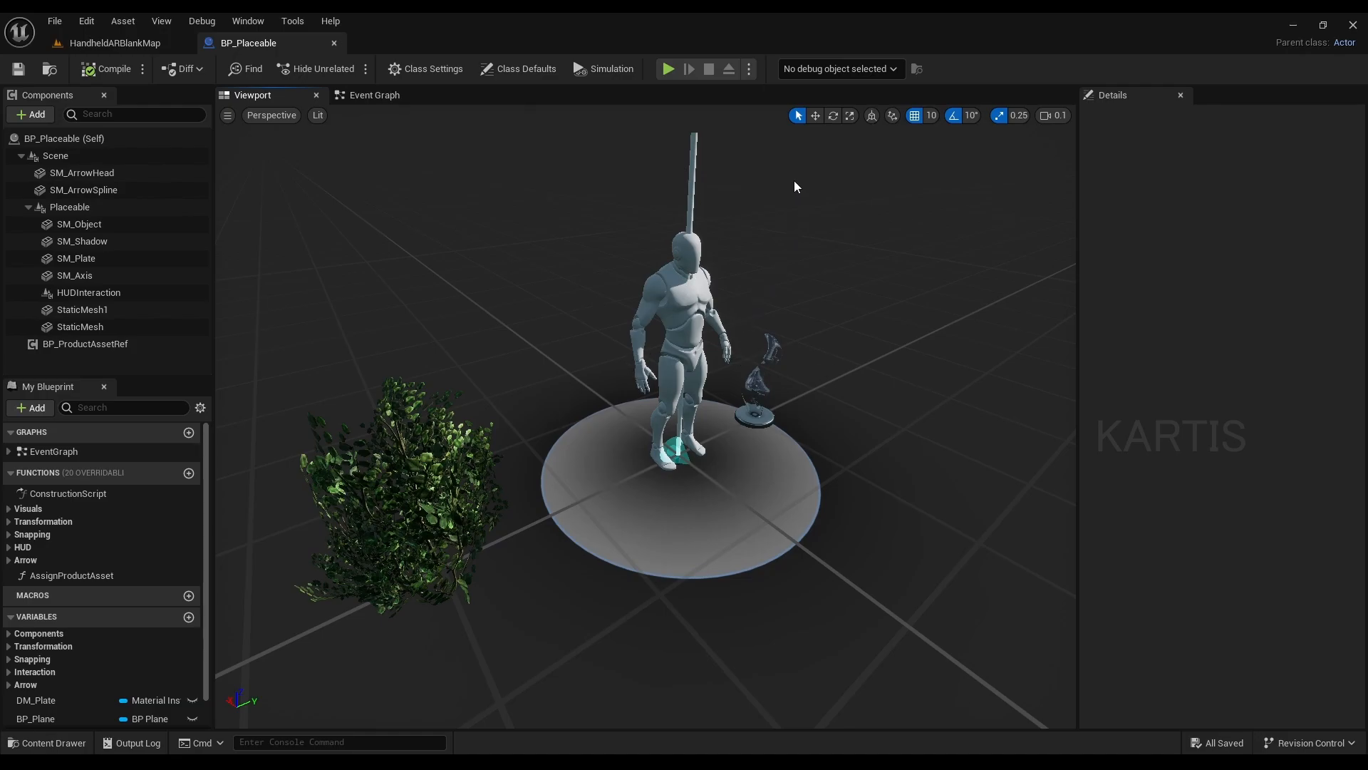
{"action": "left_click", "coordinate": [750, 71]}
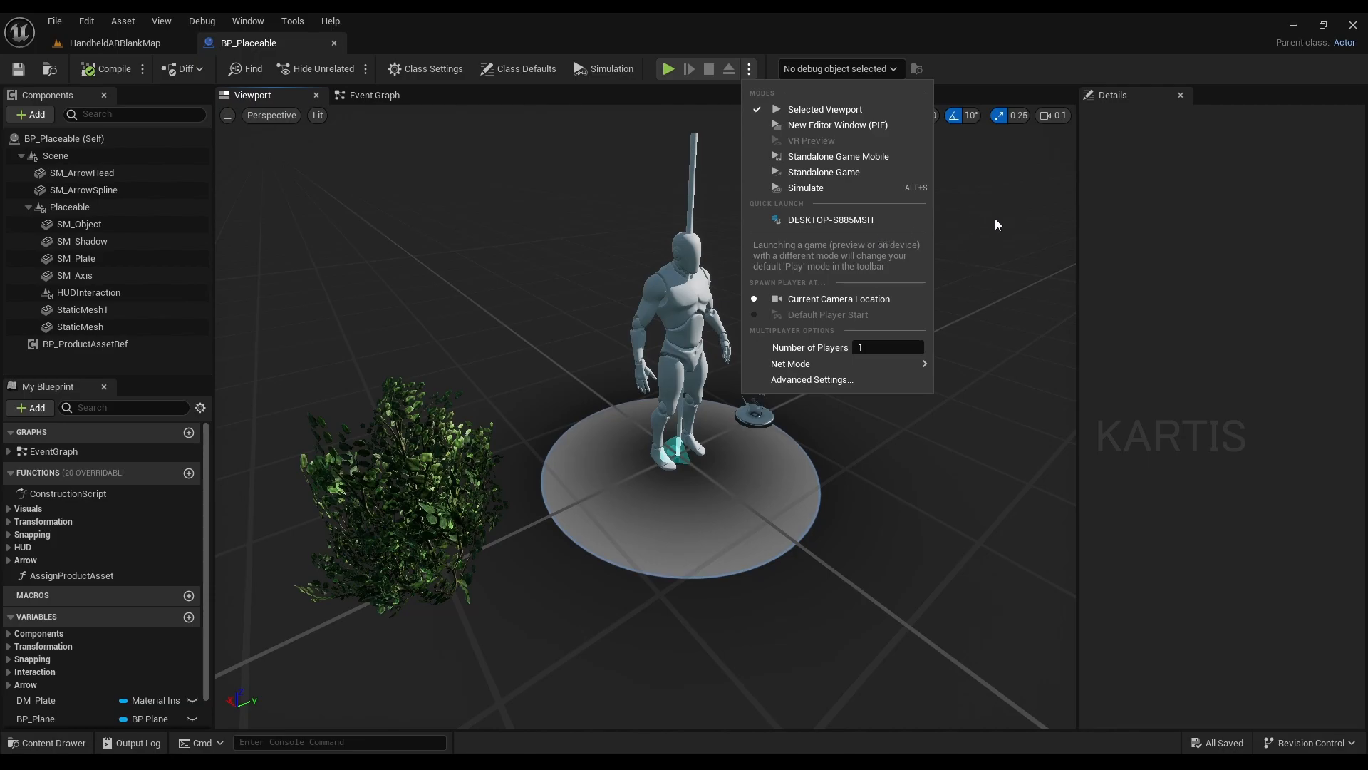
{"action": "left_click", "coordinate": [1173, 568]}
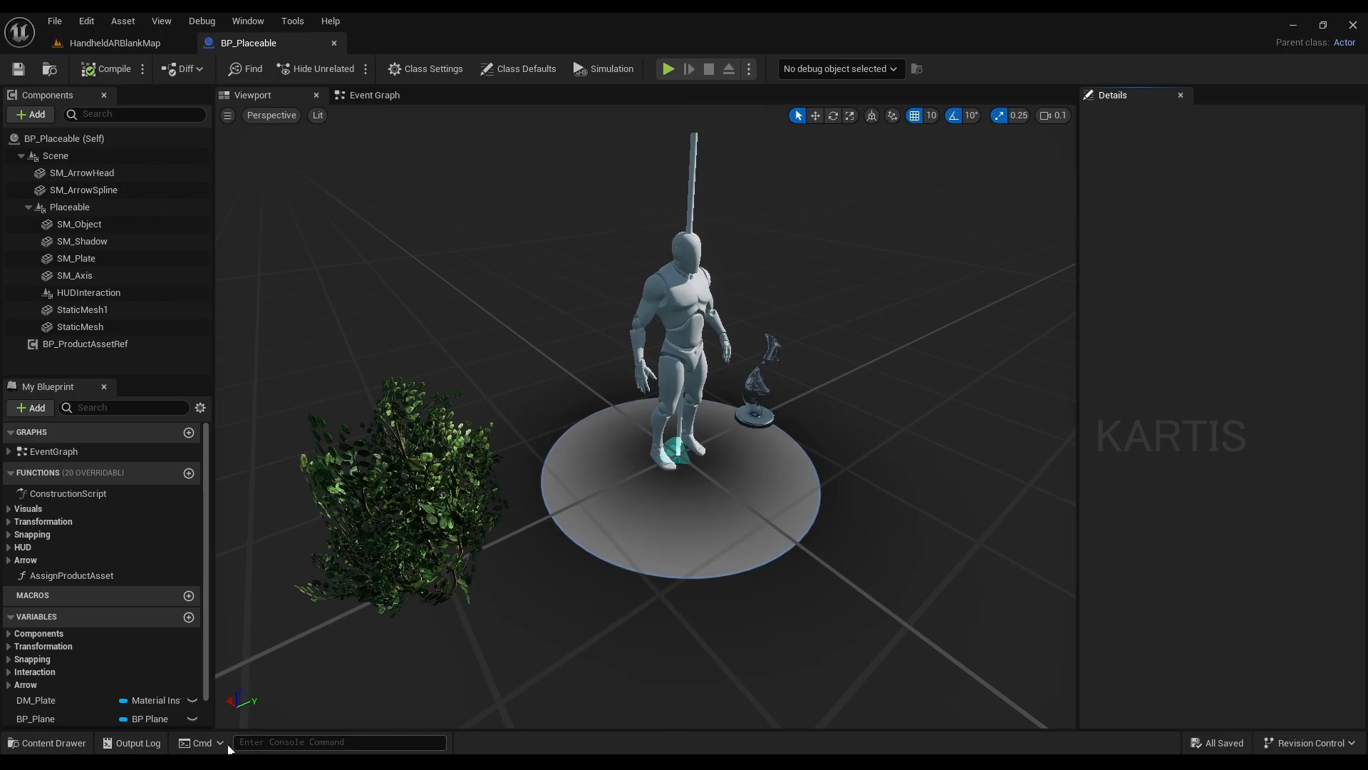
{"action": "left_click", "coordinate": [135, 743]}
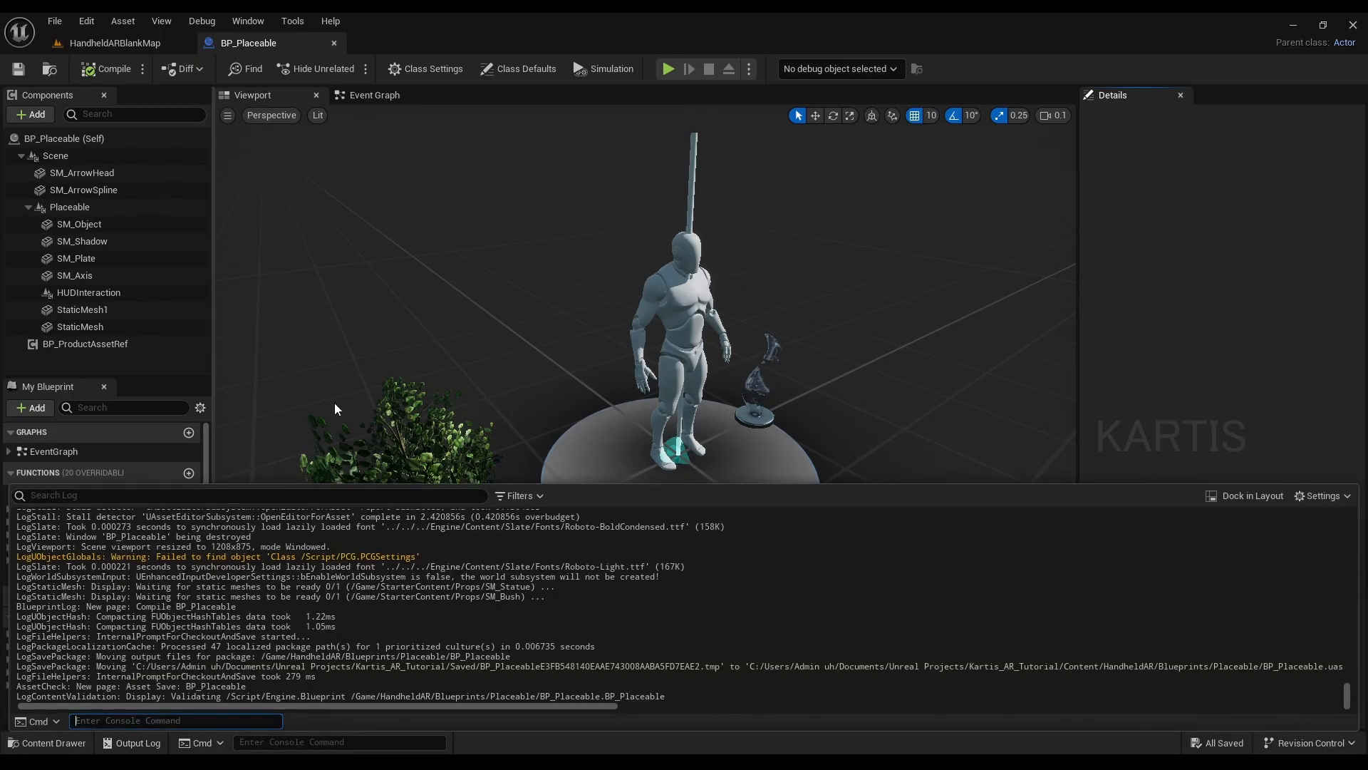
{"action": "left_click", "coordinate": [884, 365]}
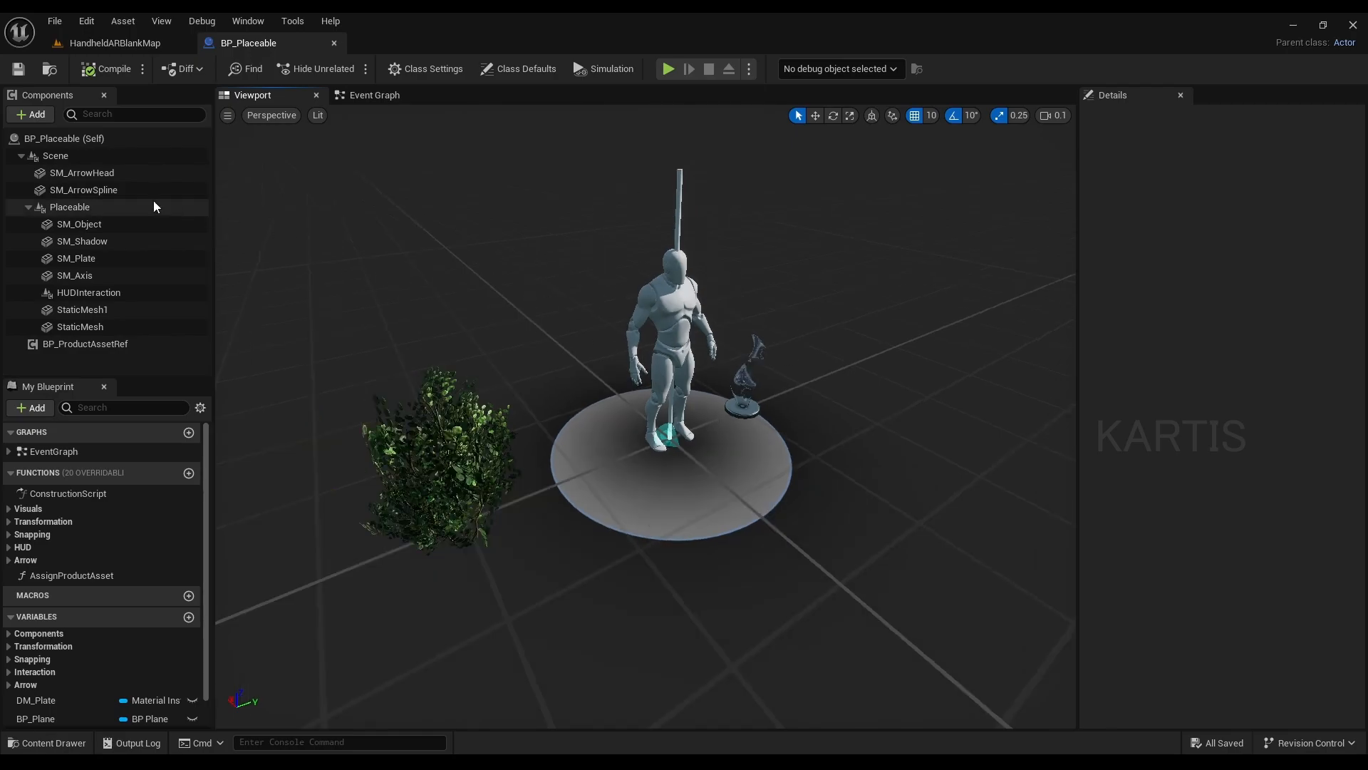
Step: Select the statue component and examine the Event Graph's Init visuals, Update HUD interaction and Init Axis node groups
{"action": "left_click", "coordinate": [184, 207]}
{"action": "left_click", "coordinate": [121, 333]}
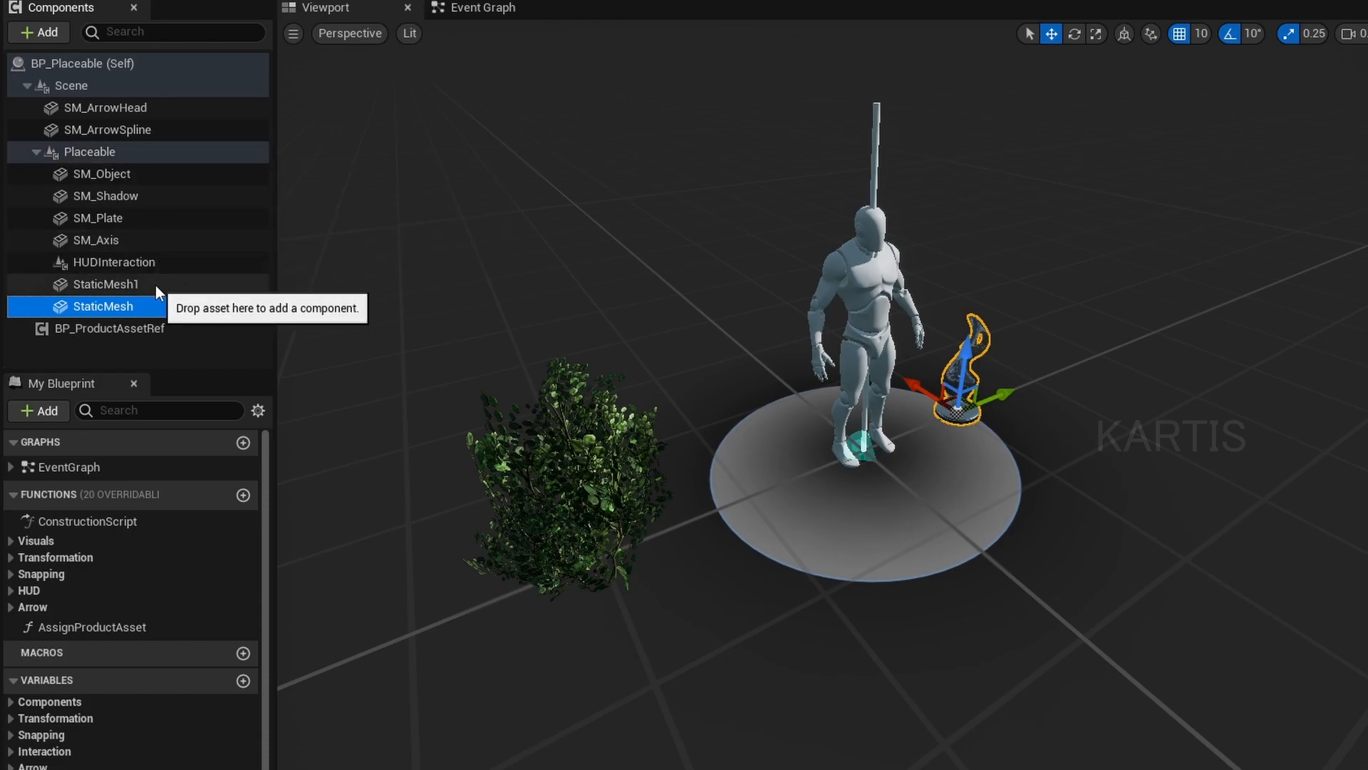
{"action": "left_click_drag", "start_coordinate": [152, 308], "coordinate": [117, 308]}
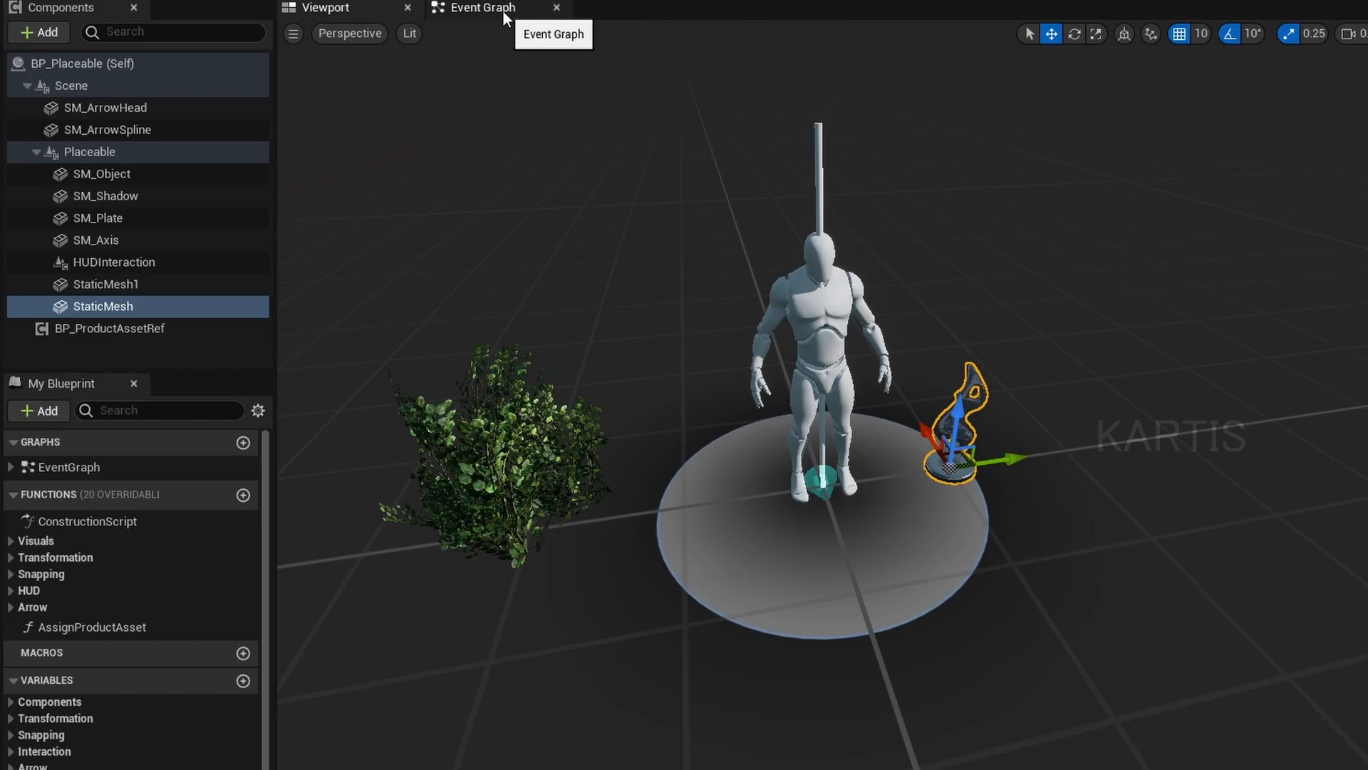
{"action": "left_click", "coordinate": [504, 10]}
{"action": "scroll", "coordinate": [567, 356], "scroll_direction": "down", "scroll_amount": 2}
{"action": "right_click_drag", "start_coordinate": [567, 357], "coordinate": [1054, 513]}
{"action": "scroll", "coordinate": [948, 515], "scroll_direction": "up", "scroll_amount": 4}
{"action": "right_click_drag", "start_coordinate": [948, 515], "coordinate": [1215, 467]}
{"action": "scroll", "coordinate": [967, 408], "scroll_direction": "down", "scroll_amount": 1}
{"action": "right_click_drag", "start_coordinate": [1064, 386], "coordinate": [1063, 388]}
{"action": "scroll", "coordinate": [1033, 526], "scroll_direction": "down", "scroll_amount": 1}
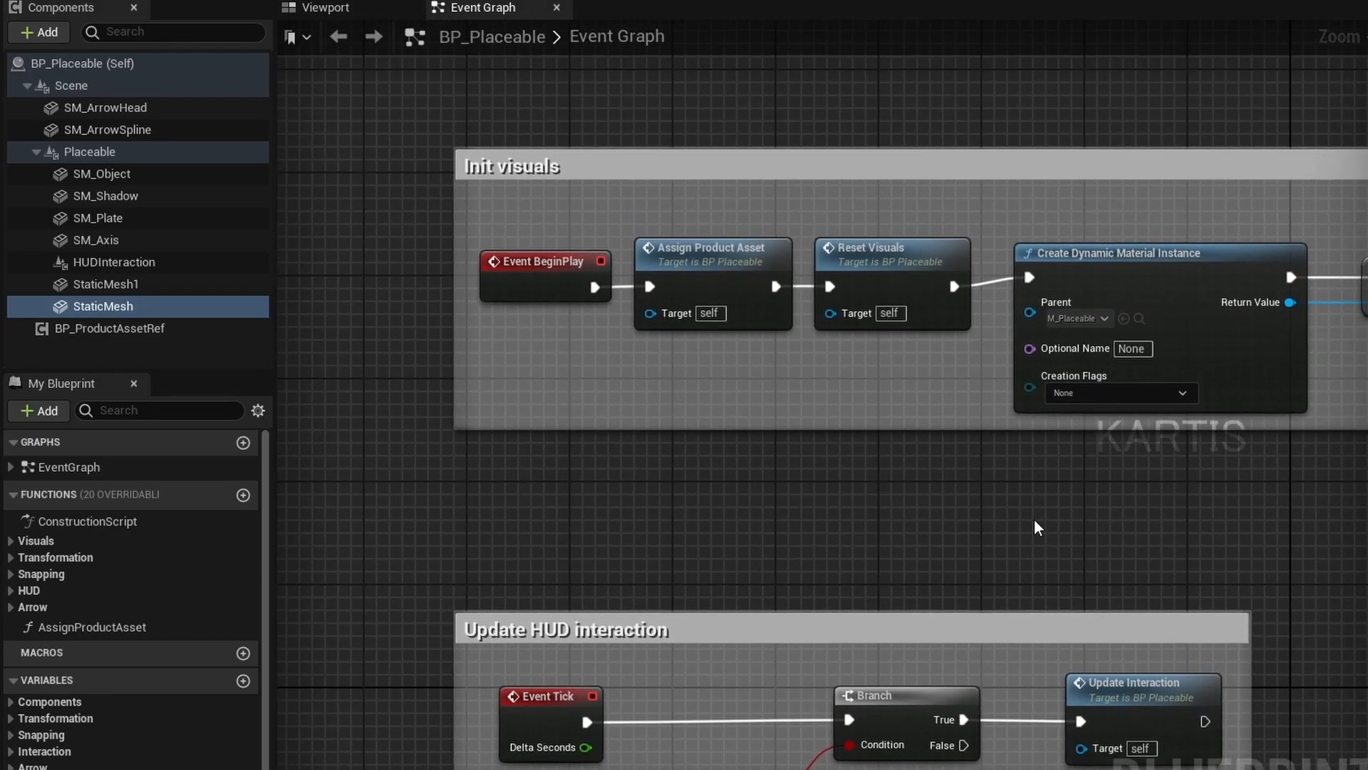
{"action": "scroll", "coordinate": [1233, 524], "scroll_direction": "down", "scroll_amount": 2}
{"action": "scroll", "coordinate": [904, 449], "scroll_direction": "down", "scroll_amount": 1}
{"action": "scroll", "coordinate": [657, 574], "scroll_direction": "down", "scroll_amount": 4}
{"action": "right_click_drag", "start_coordinate": [653, 567], "coordinate": [861, 290]}
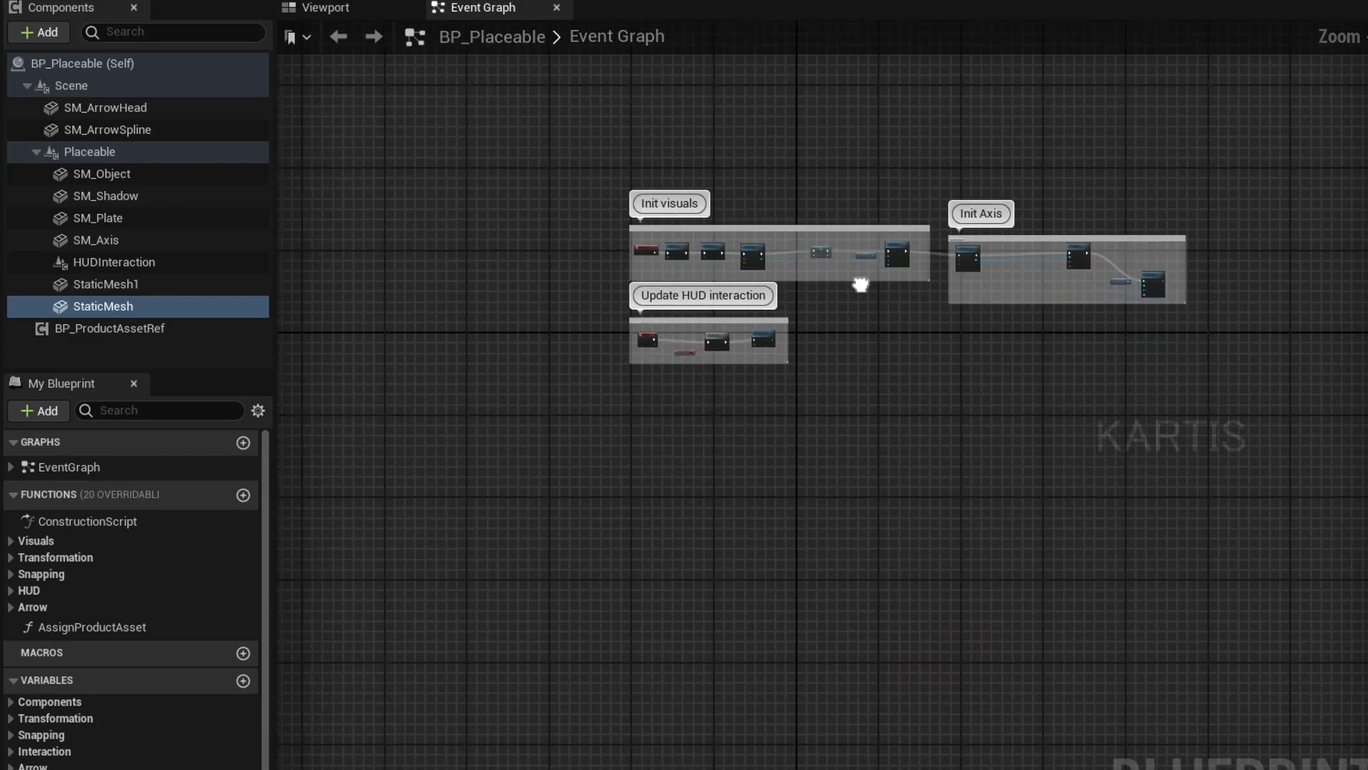
{"action": "scroll", "coordinate": [602, 394], "scroll_direction": "up", "scroll_amount": 6}
{"action": "scroll", "coordinate": [864, 495], "scroll_direction": "down", "scroll_amount": 5}
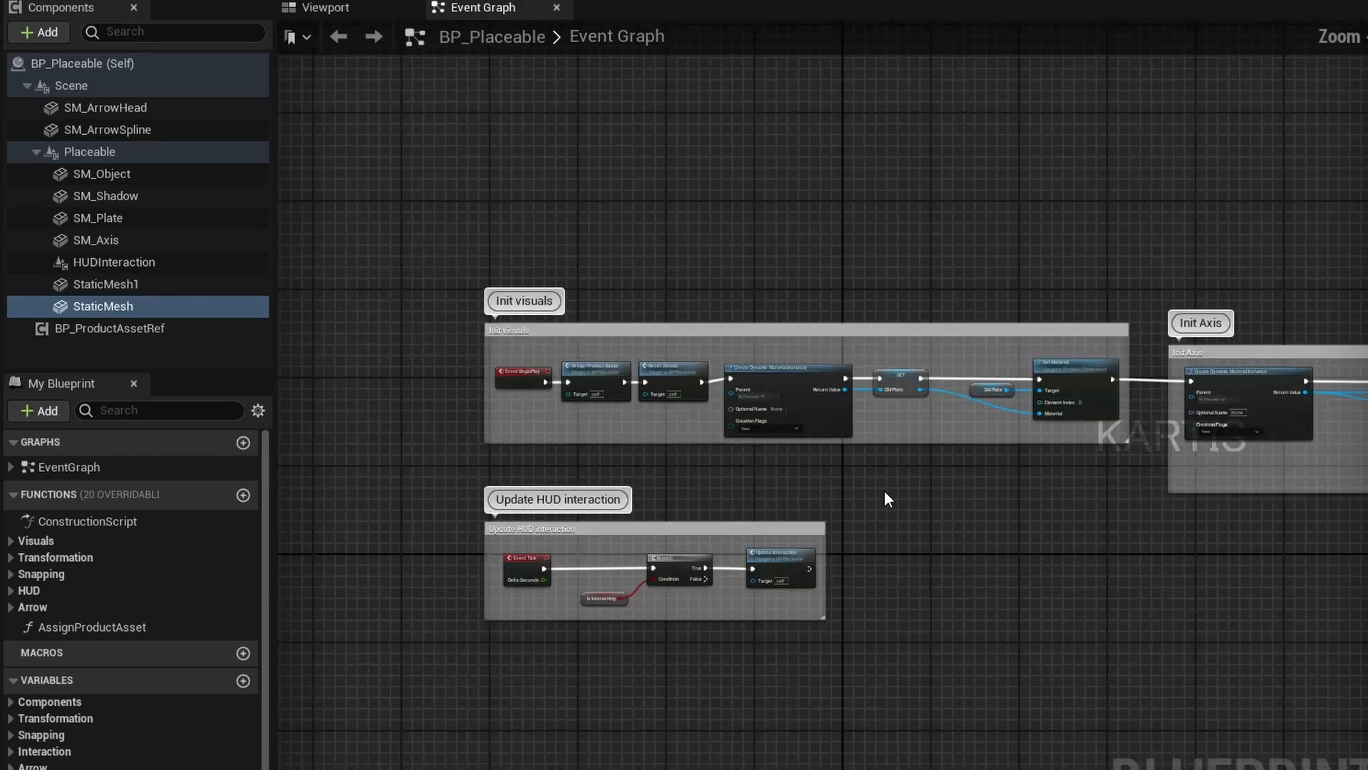
{"action": "right_click_drag", "start_coordinate": [864, 495], "coordinate": [449, 428]}
{"action": "scroll", "coordinate": [694, 482], "scroll_direction": "up", "scroll_amount": 4}
{"action": "scroll", "coordinate": [727, 506], "scroll_direction": "down", "scroll_amount": 4}
{"action": "right_click_drag", "start_coordinate": [617, 449], "coordinate": [718, 504]}
{"action": "scroll", "coordinate": [718, 498], "scroll_direction": "up", "scroll_amount": 3}
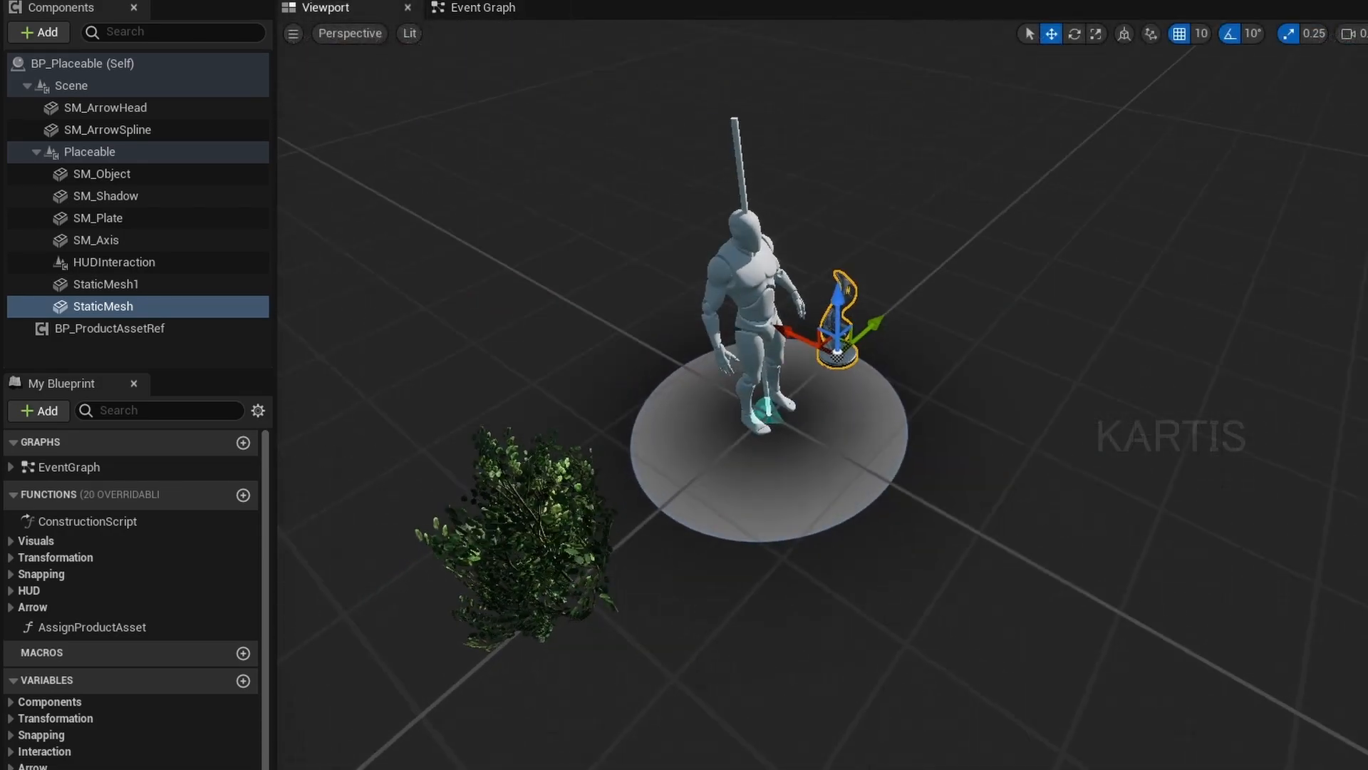
{"action": "mouse_move", "coordinate": [779, 522]}
{"action": "right_mouse_down"}
{"action": "mouse_move", "coordinate": [855, 531]}
{"action": "mouse_move", "coordinate": [779, 522]}
{"action": "right_mouse_up"}
{"action": "mouse_move", "coordinate": [847, 493]}
{"action": "right_mouse_down"}
{"action": "mouse_move", "coordinate": [920, 477]}
{"action": "mouse_move", "coordinate": [846, 493]}
{"action": "mouse_move", "coordinate": [884, 485]}
{"action": "mouse_move", "coordinate": [869, 489]}
{"action": "right_mouse_up"}
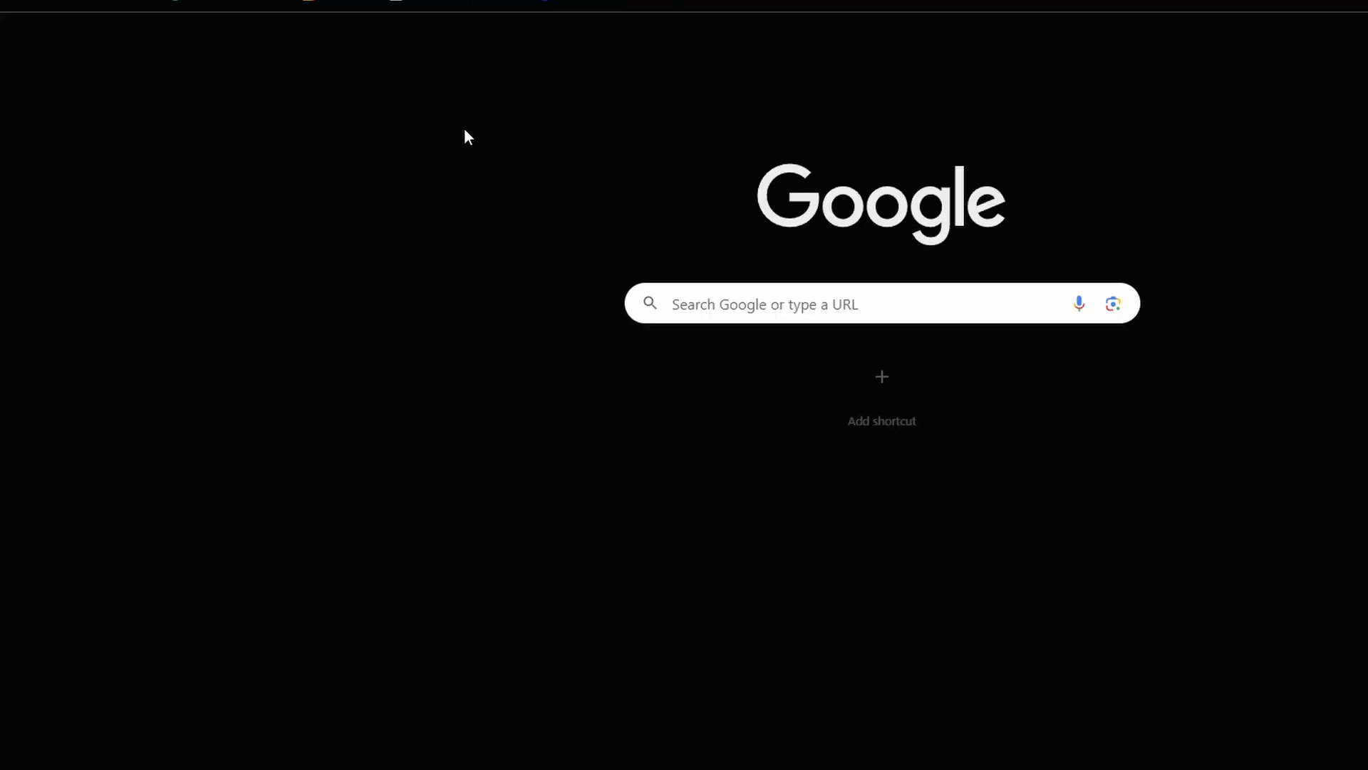
Step: Search Google for mixamo and open the Mixamo website
{"action": "left_click", "coordinate": [531, 56]}
{"action": "type", "text": "mixamo"}
{"action": "key", "text": "Return"}
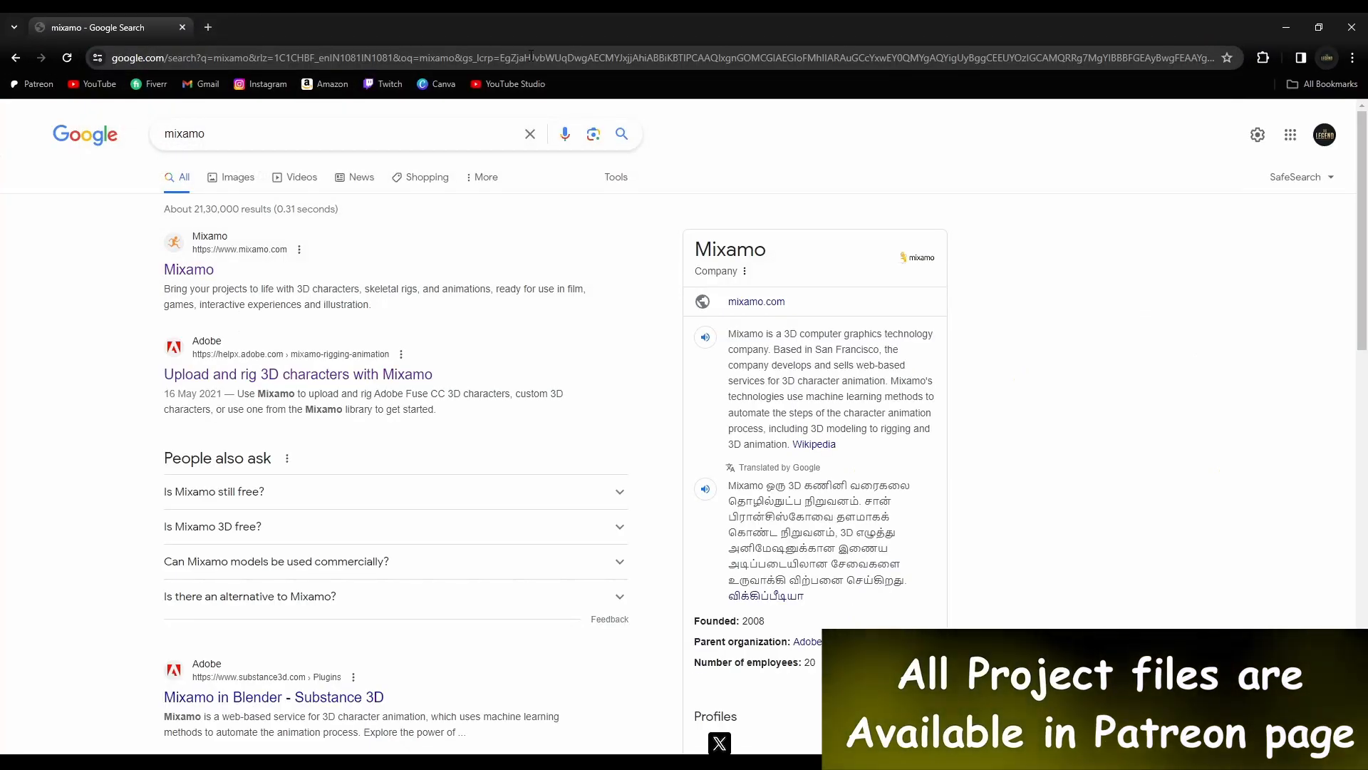
{"action": "left_click", "coordinate": [191, 269]}
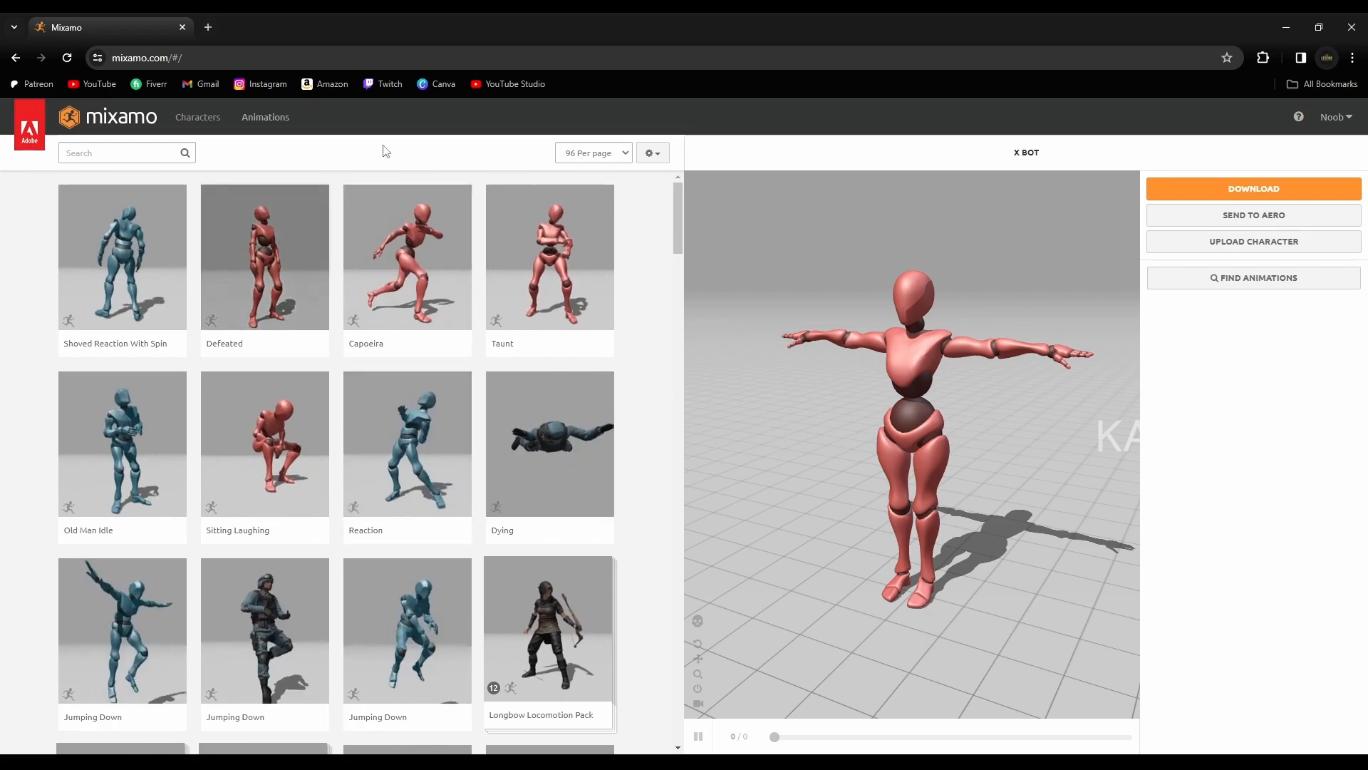
Step: Browse Mixamo's character library, select the Mutant character and inspect it in the 3D preview
{"action": "left_click", "coordinate": [202, 123]}
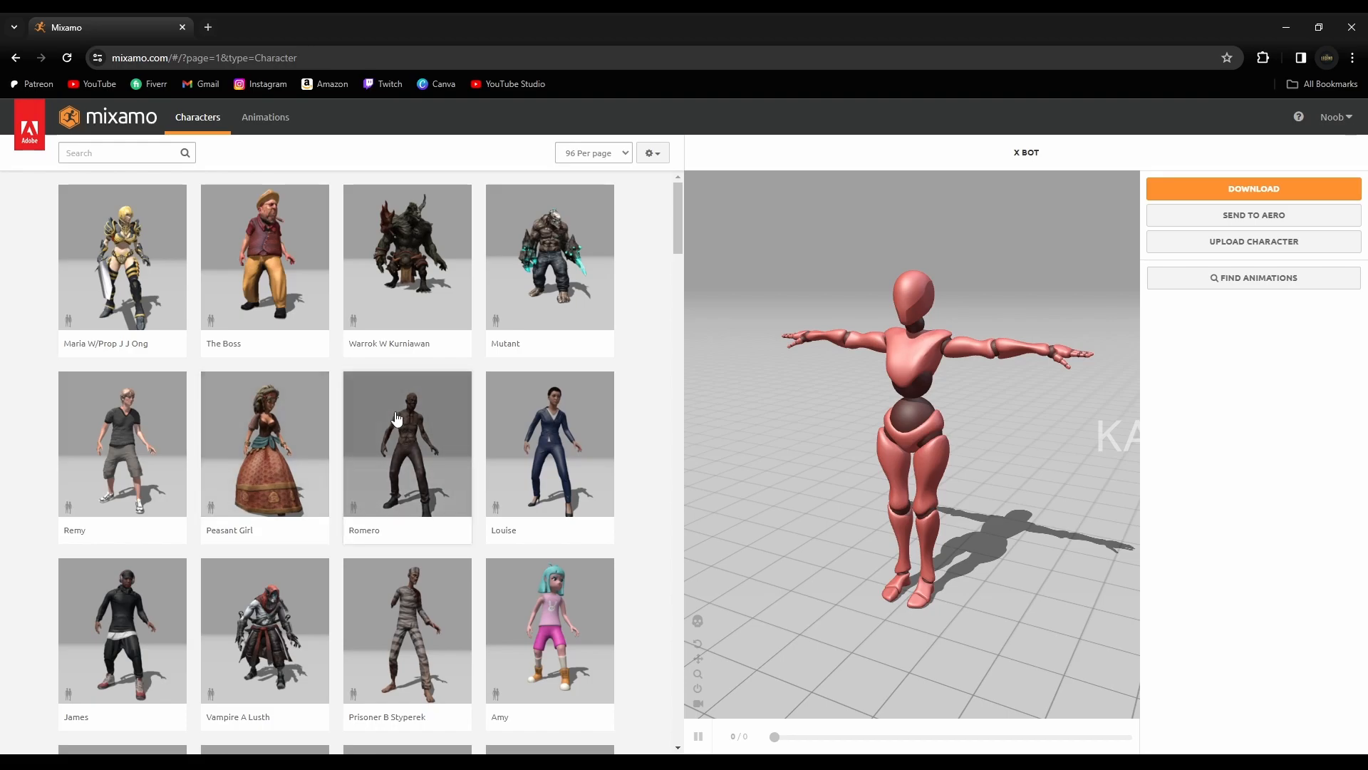
{"action": "scroll", "coordinate": [397, 417], "scroll_direction": "down", "scroll_amount": 8}
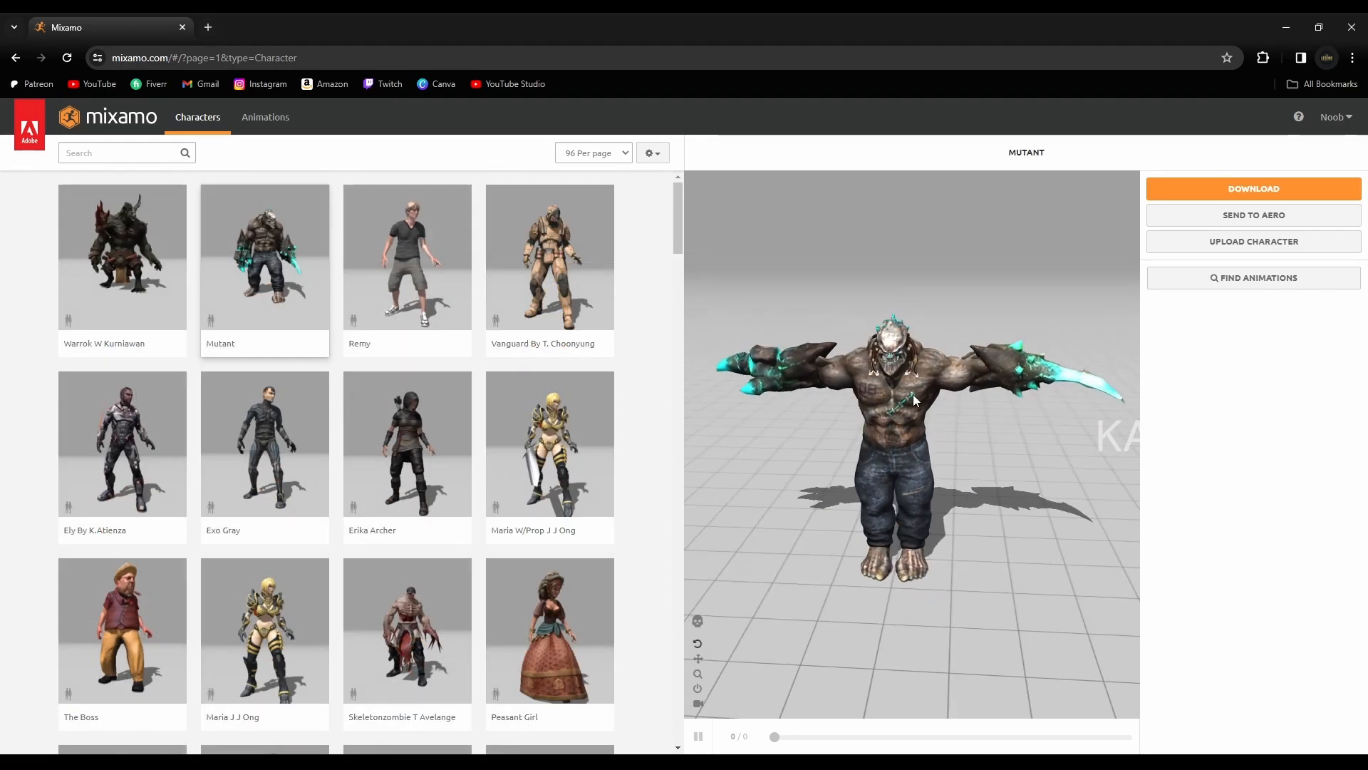
{"action": "left_click_drag", "start_coordinate": [913, 395], "coordinate": [696, 402]}
{"action": "left_click", "coordinate": [1333, 117]}
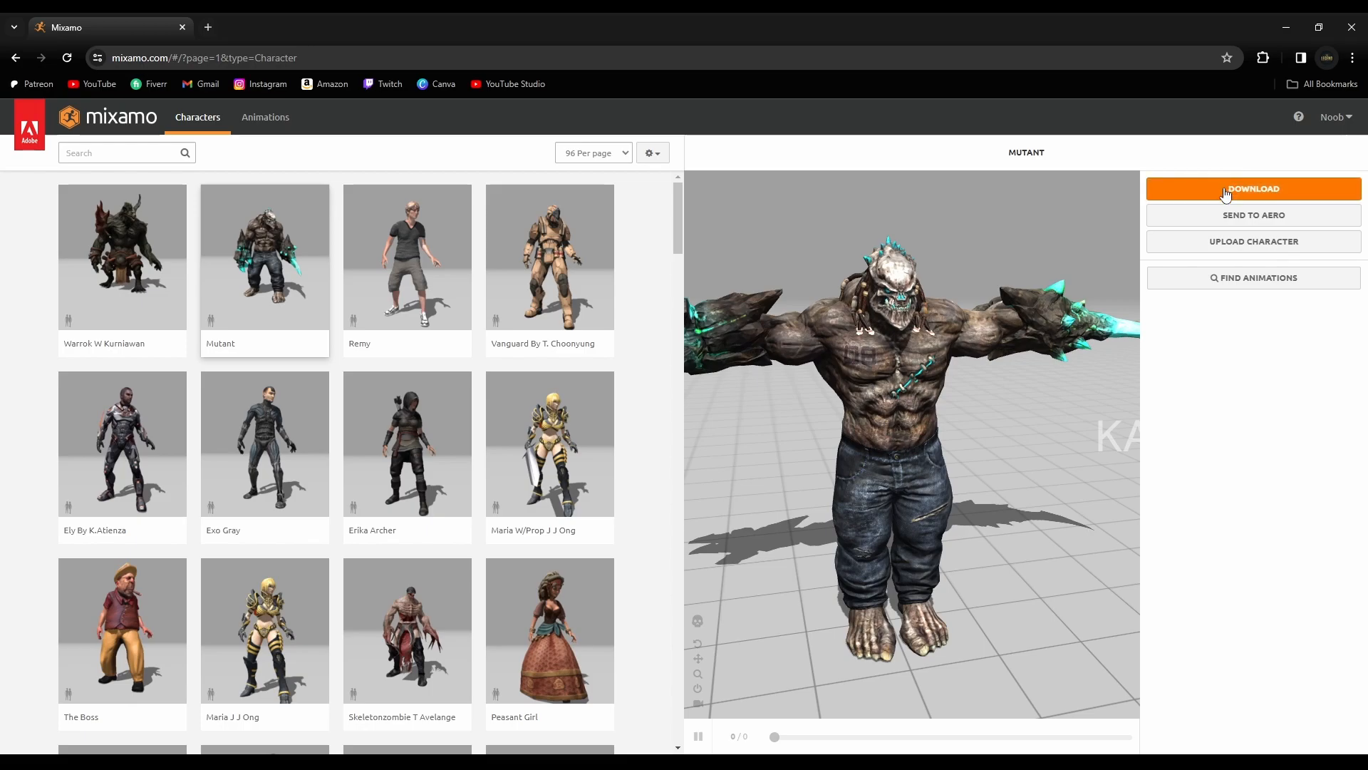
Step: Download the Mutant character in FBX Binary (.fbx) format with the T-pose
{"action": "left_click", "coordinate": [1225, 191]}
{"action": "left_click", "coordinate": [723, 251]}
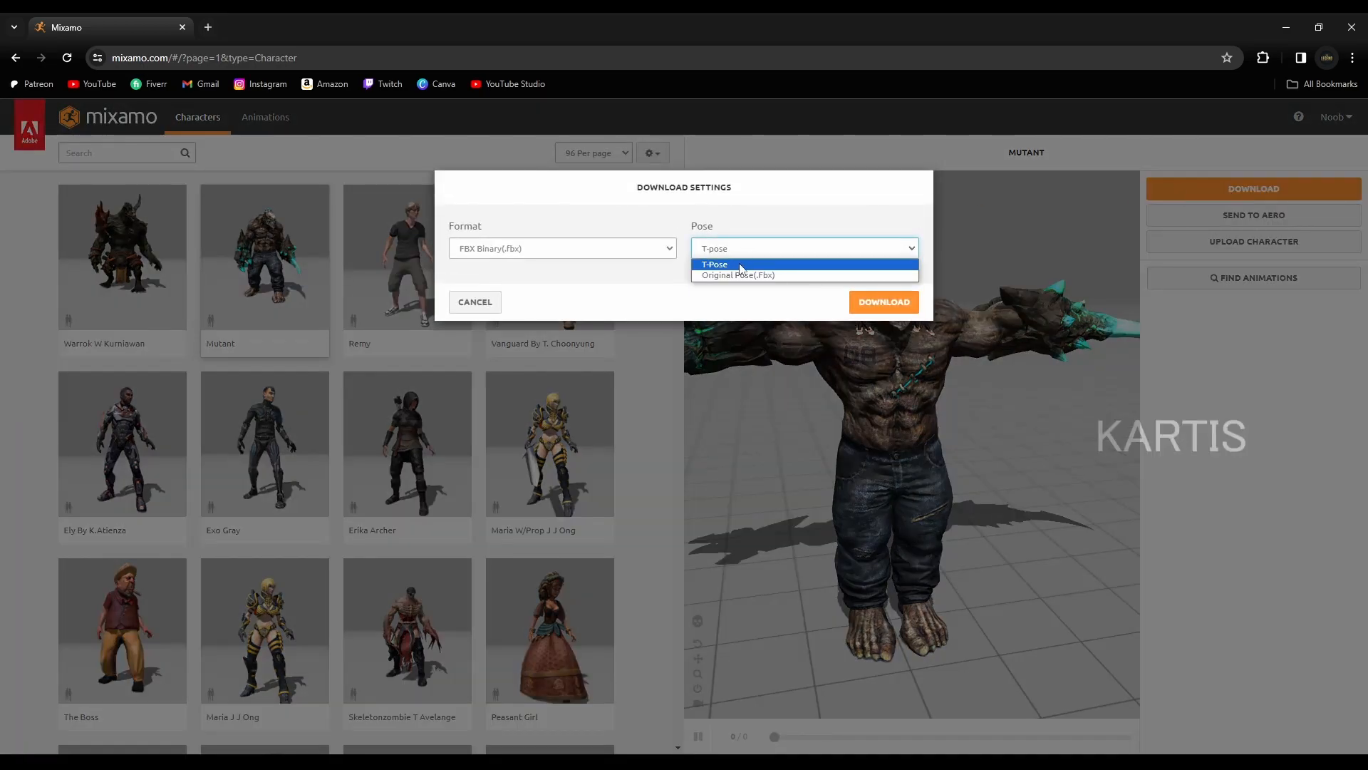
{"action": "left_click", "coordinate": [602, 253]}
{"action": "left_click", "coordinate": [529, 252]}
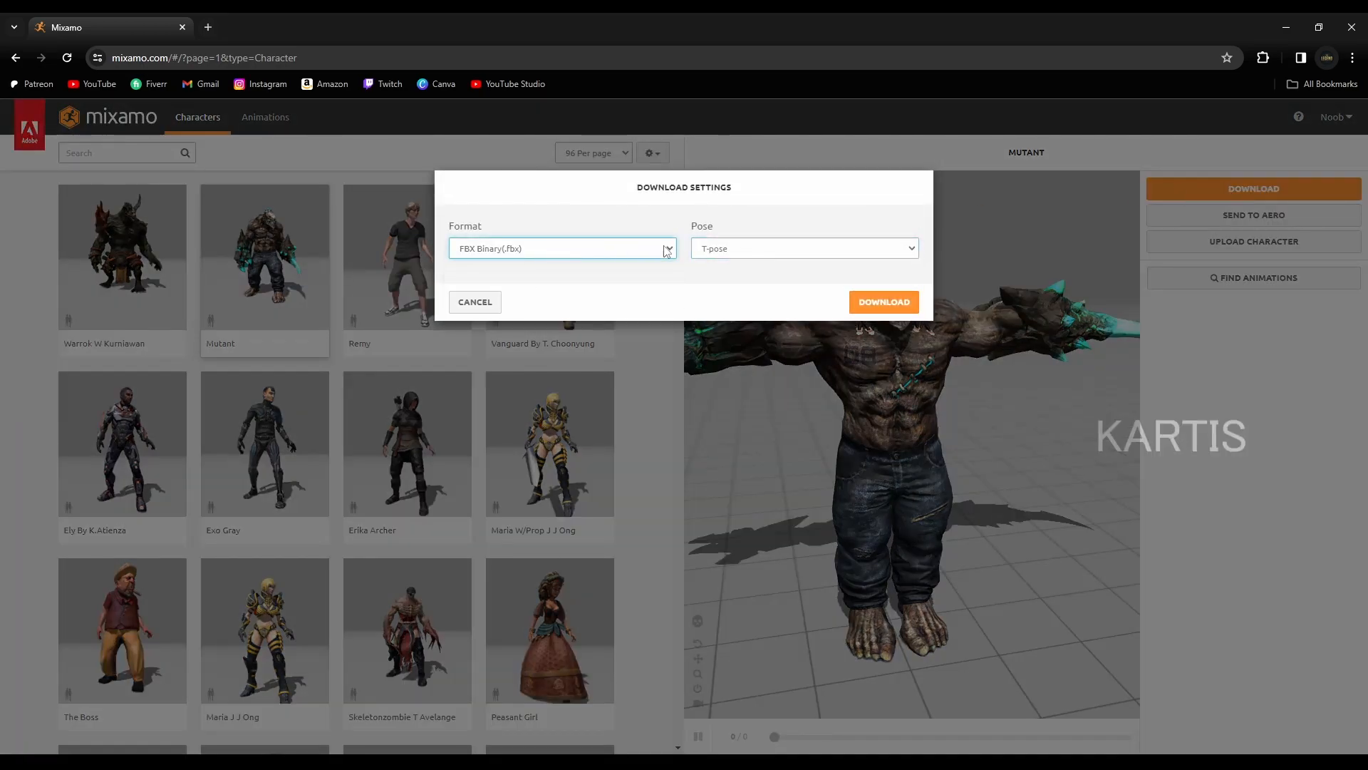
{"action": "left_click", "coordinate": [739, 251]}
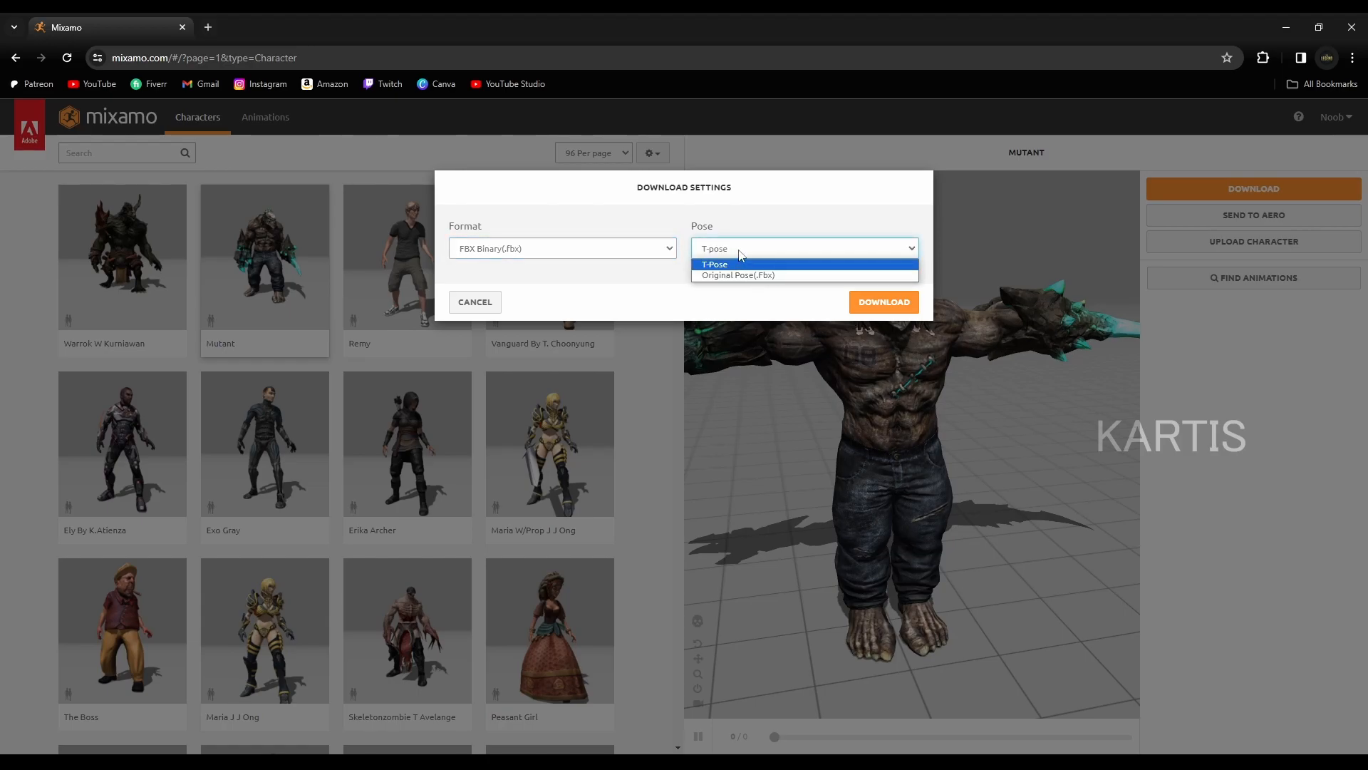
{"action": "left_click", "coordinate": [741, 264]}
{"action": "left_click", "coordinate": [859, 297]}
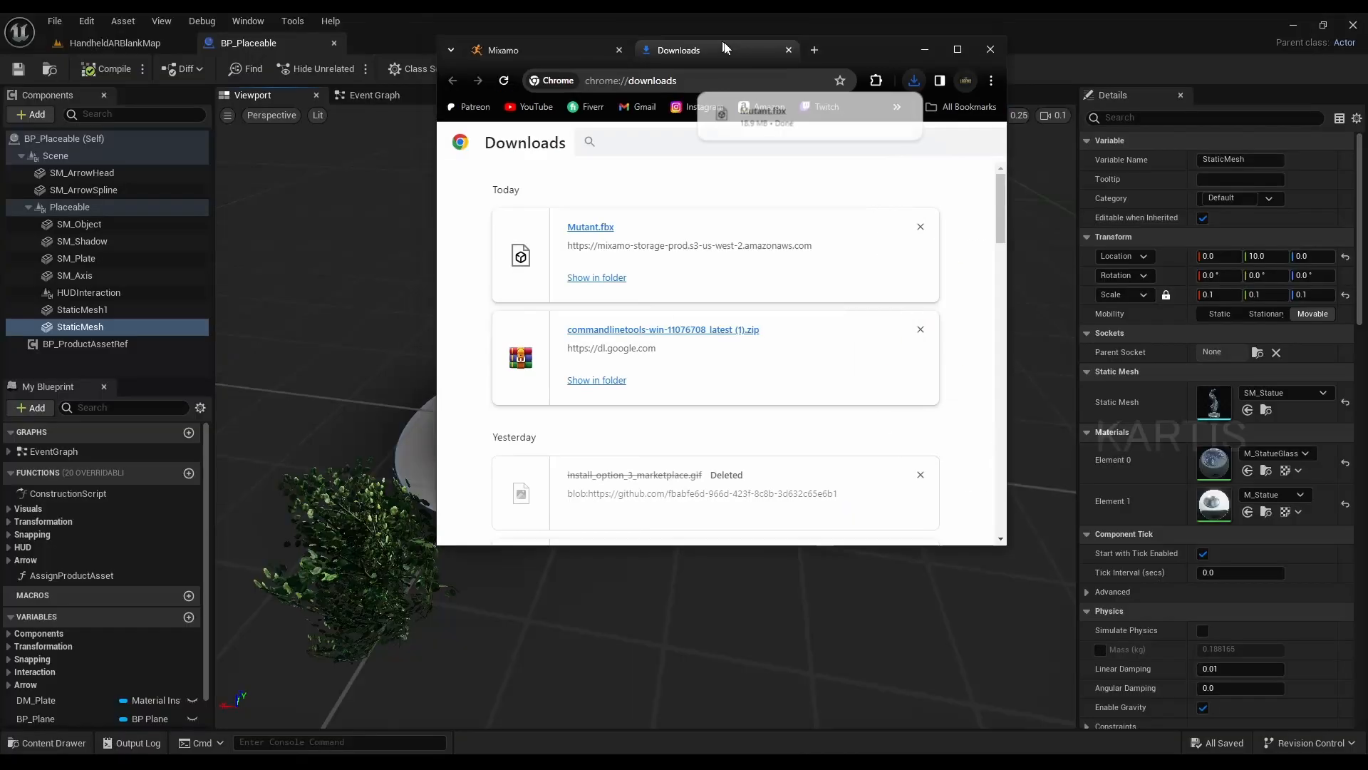
Step: Switch to Unreal Editor and import Mutant.fbx as a skeletal mesh into the Placeable folder with the default import options
{"action": "left_click_drag", "start_coordinate": [724, 40], "coordinate": [917, 87]}
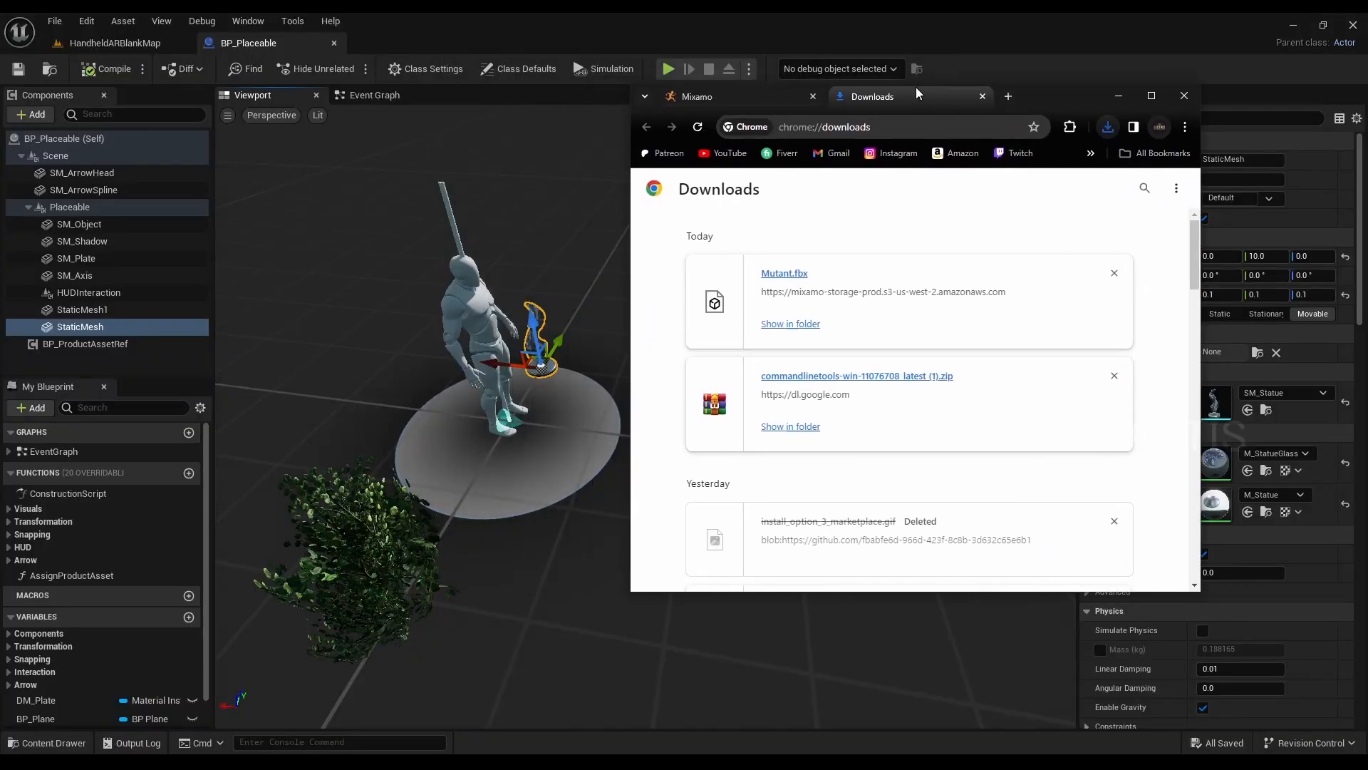
{"action": "left_click", "coordinate": [44, 741]}
{"action": "left_click", "coordinate": [429, 763]}
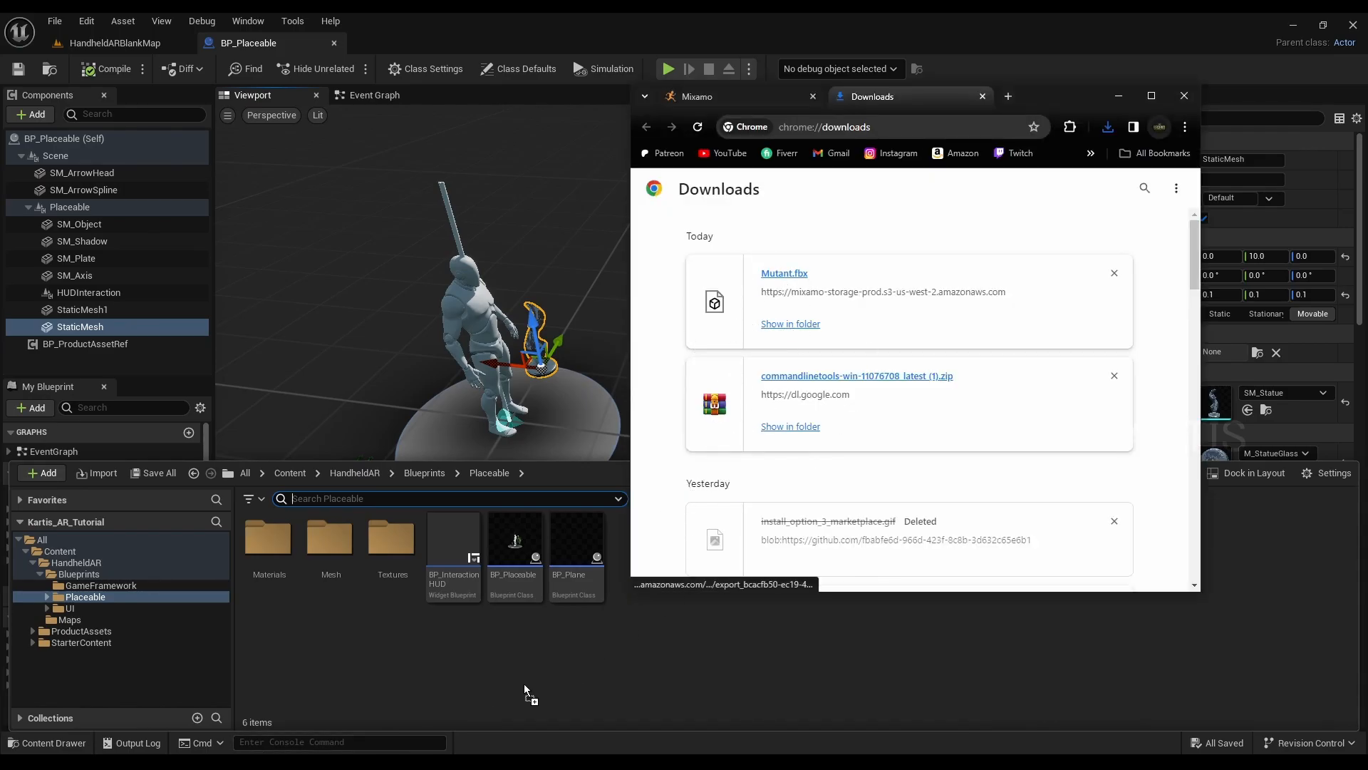
{"action": "left_click_drag", "start_coordinate": [532, 683], "coordinate": [432, 677]}
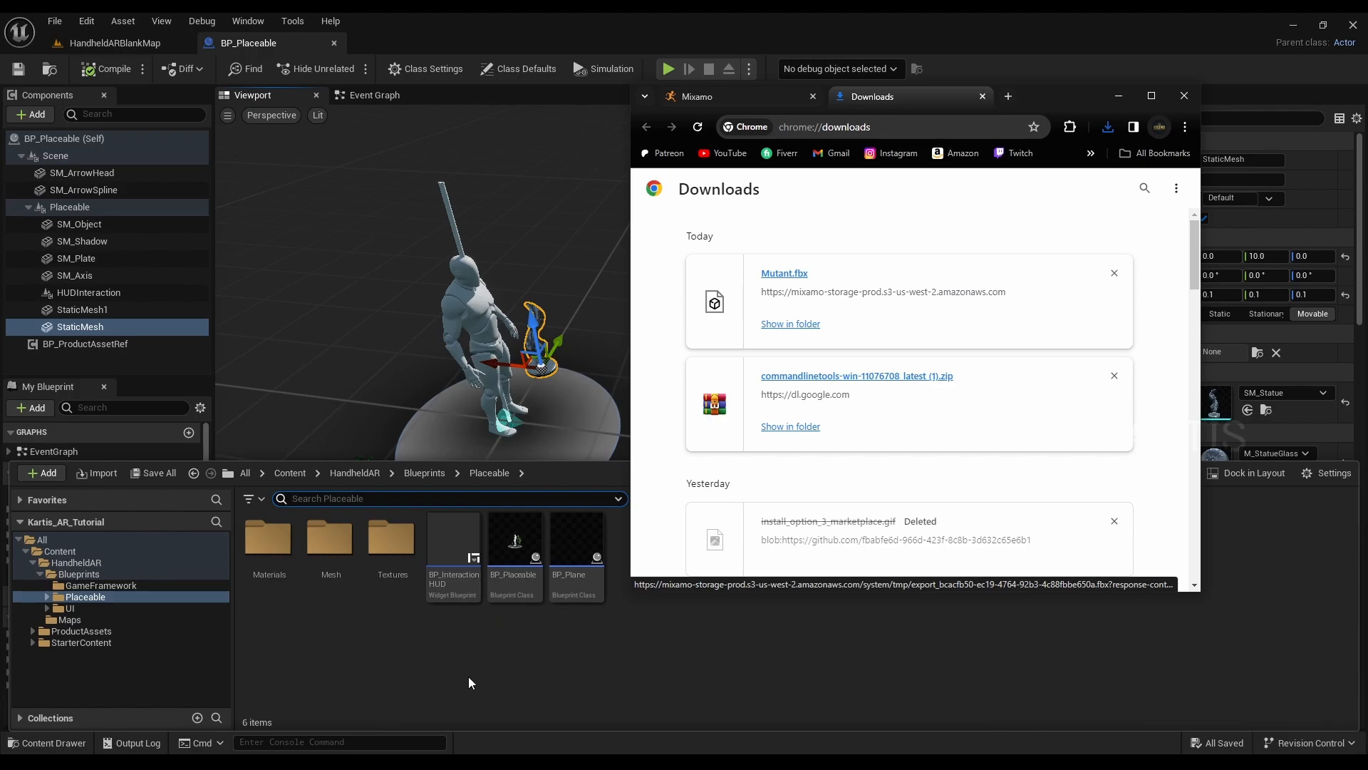
{"action": "left_click", "coordinate": [1119, 96]}
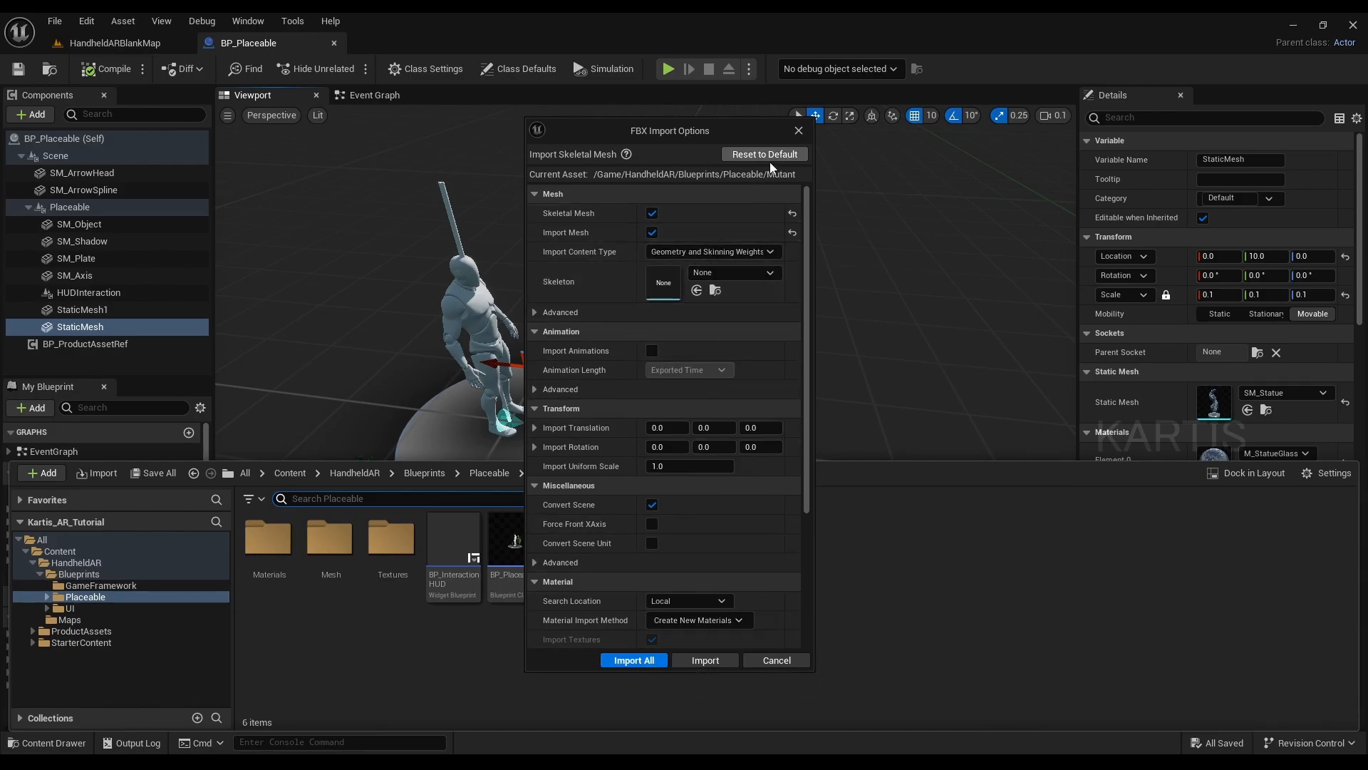
{"action": "left_click", "coordinate": [660, 660]}
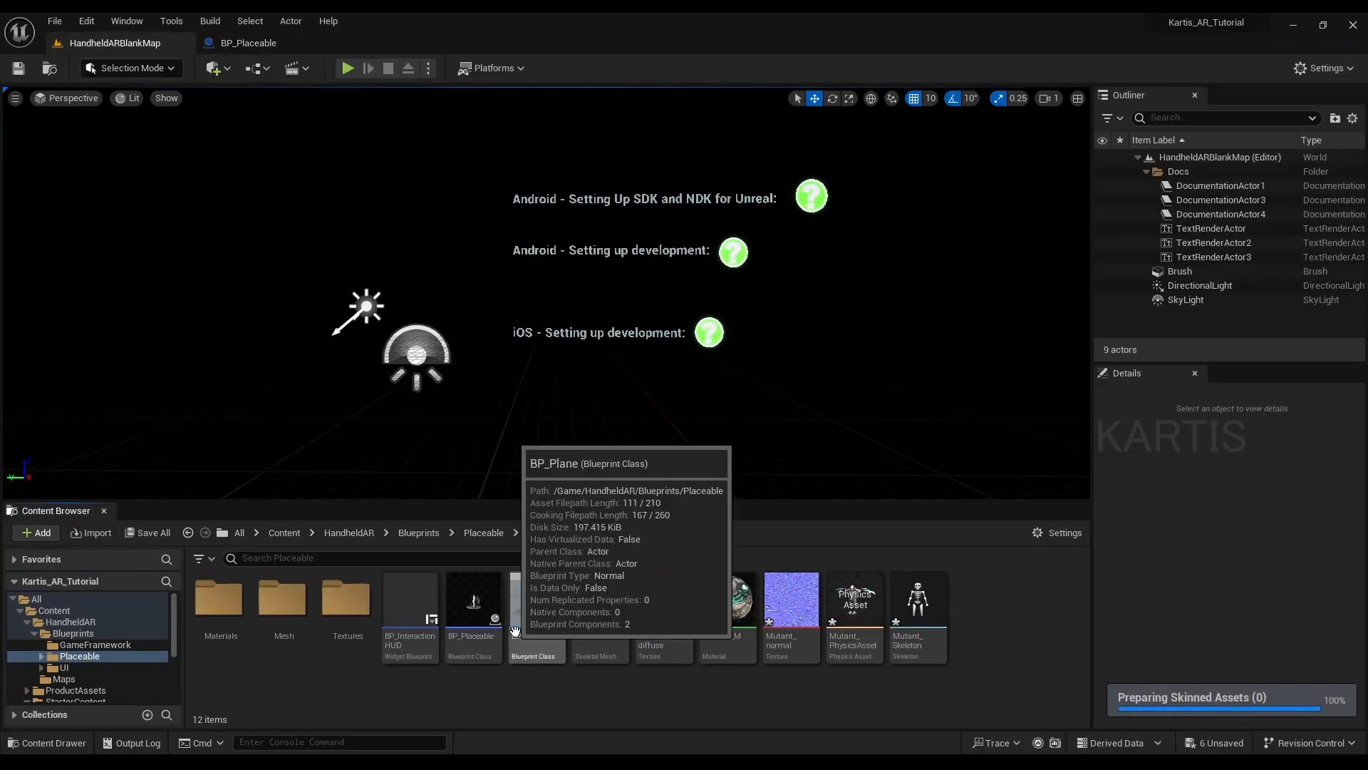
Step: Create a folder named Mutant inside Placeable and move the six imported Mutant assets into it
{"action": "left_click", "coordinate": [610, 628]}
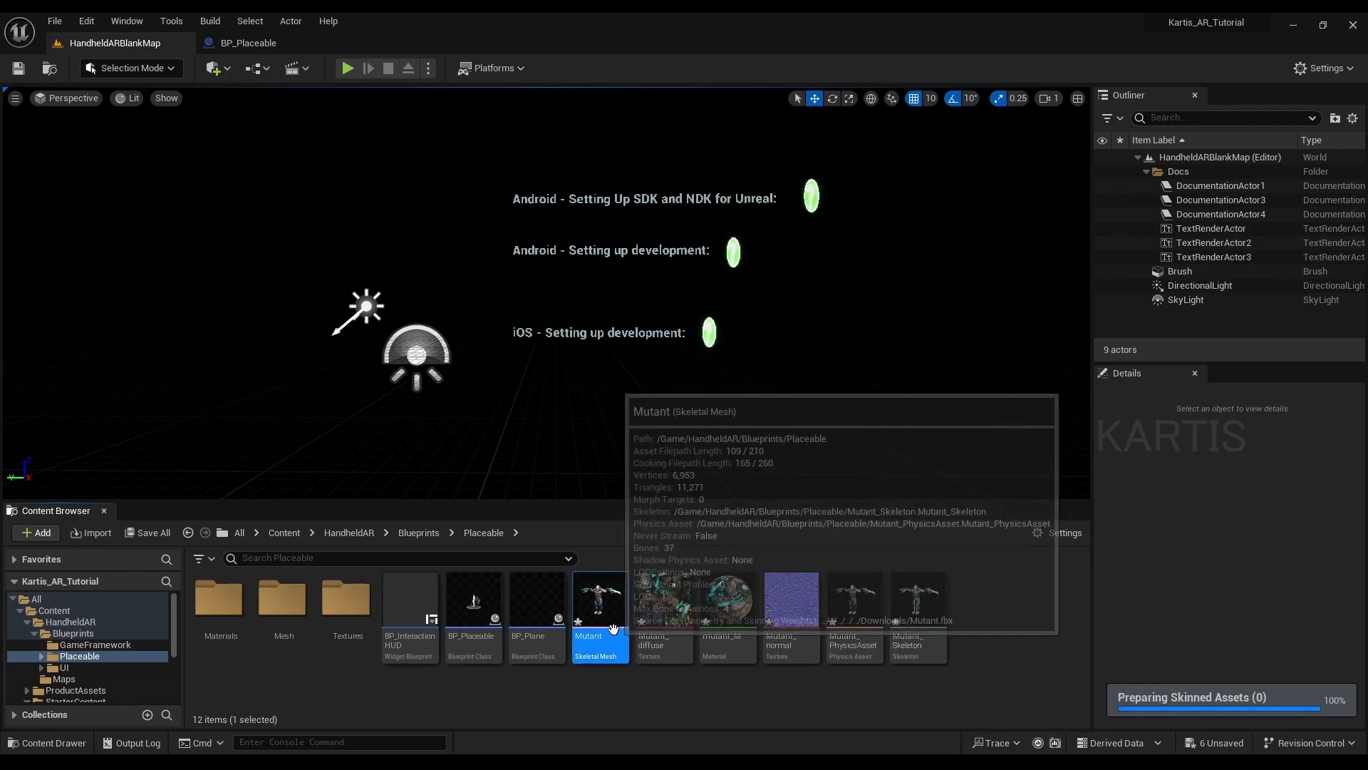
{"action": "left_click", "coordinate": [907, 615], "text": "shift"}
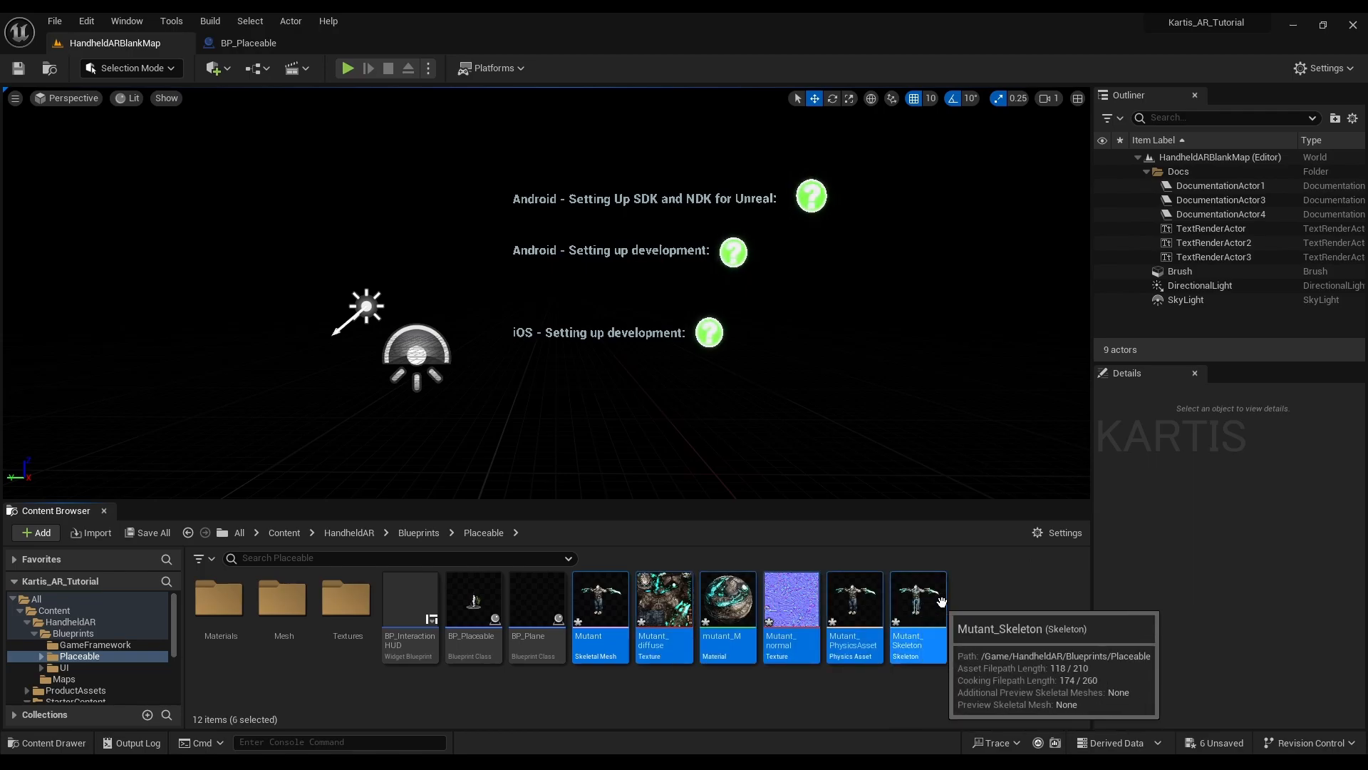
{"action": "right_click", "coordinate": [988, 665]}
{"action": "left_click", "coordinate": [1063, 197]}
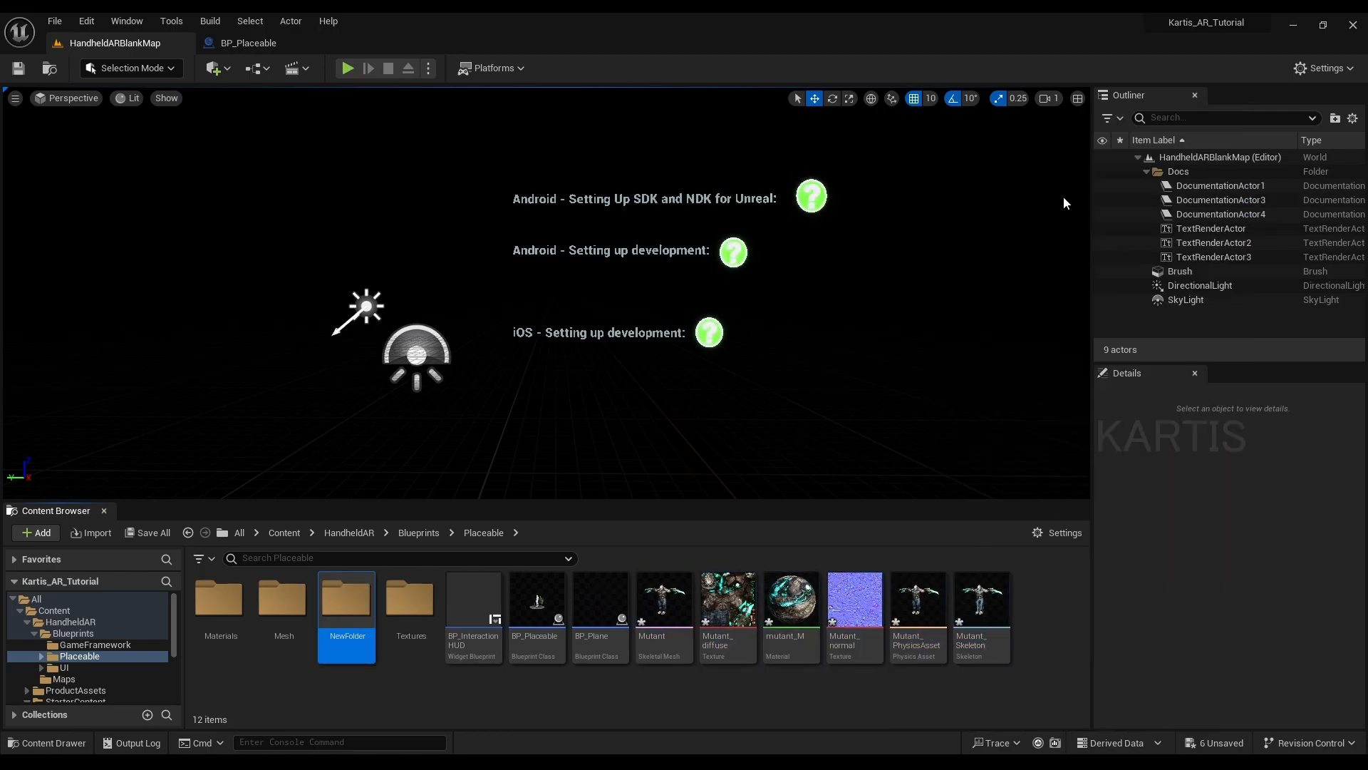
{"action": "type", "text": "Mutant"}
{"action": "key", "text": "Return"}
{"action": "left_click_drag", "start_coordinate": [720, 611], "coordinate": [364, 619]}
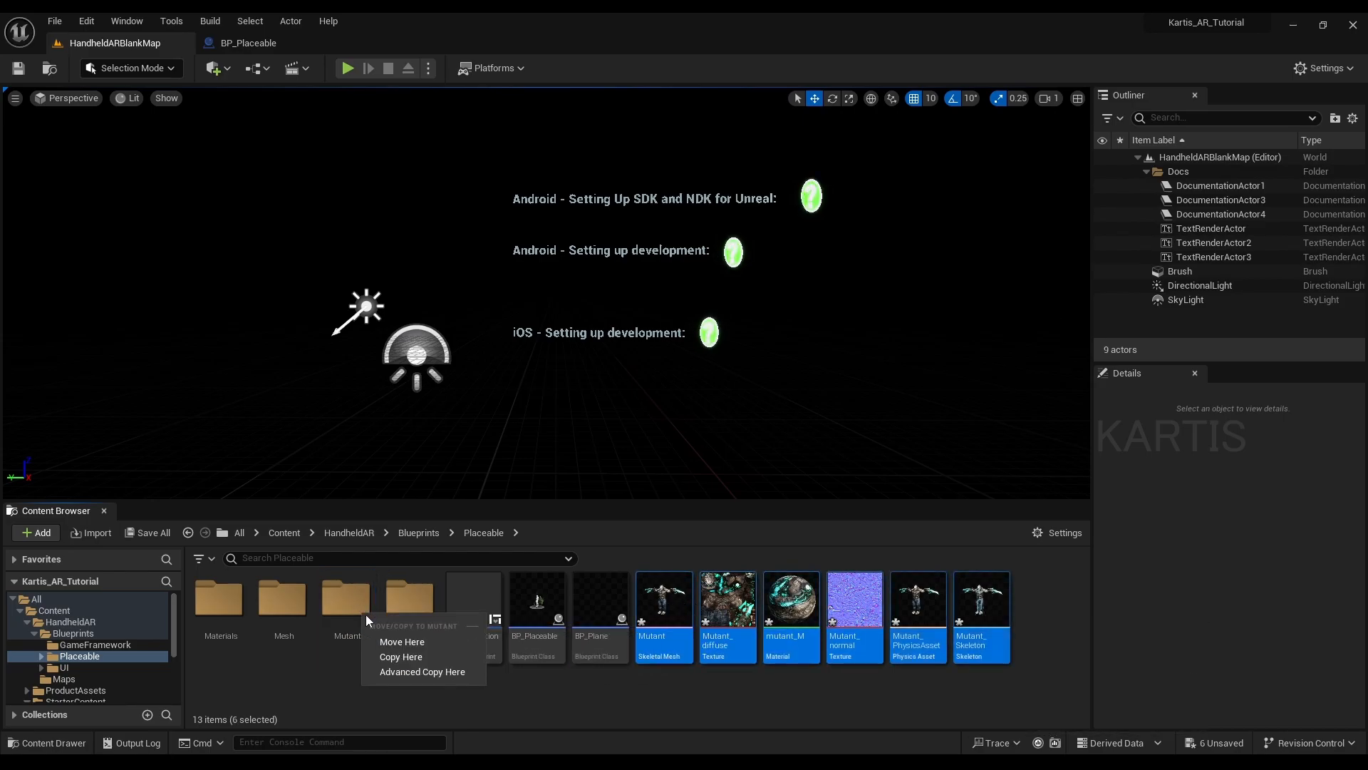
{"action": "left_click", "coordinate": [385, 641]}
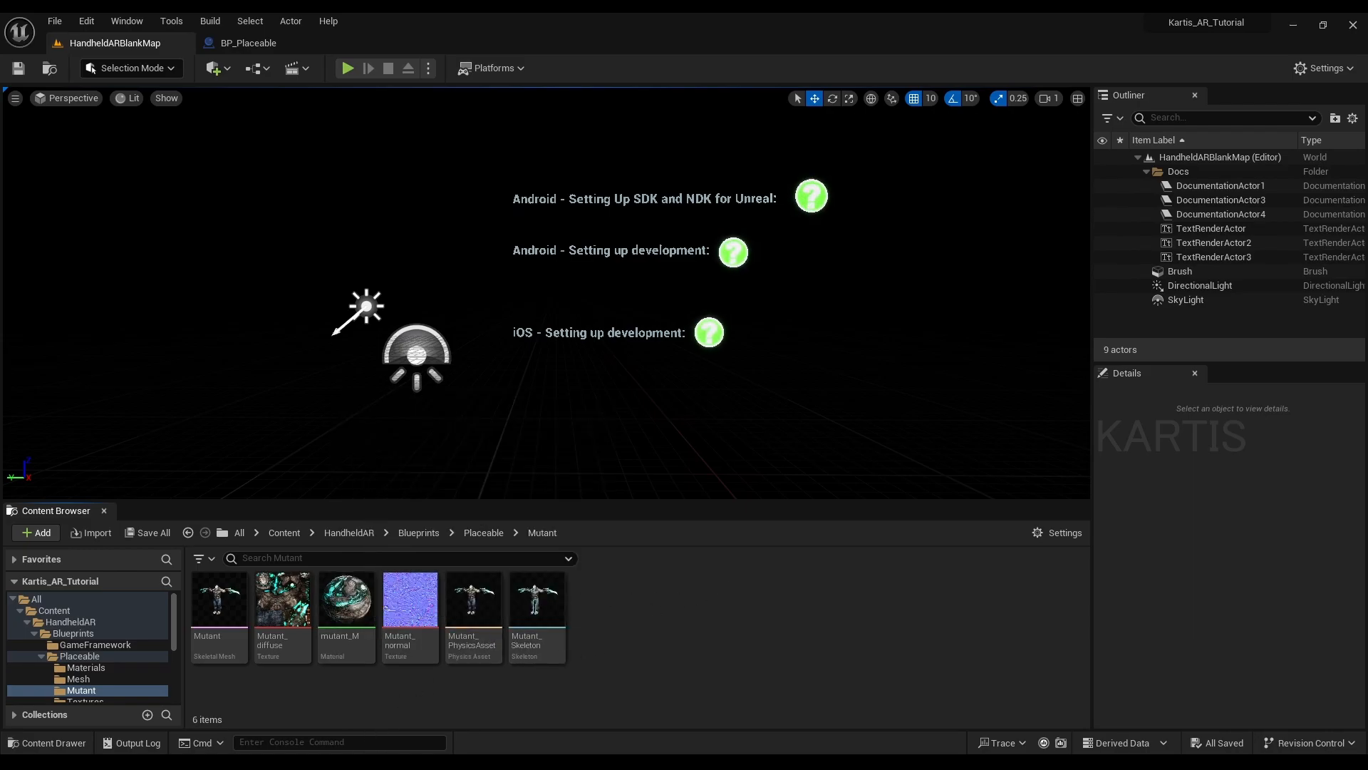
Step: Switch to Mixamo in Chrome, search the animations for mutant and select Mutant Swiping for the character
{"action": "key", "text": "alt+Tab"}
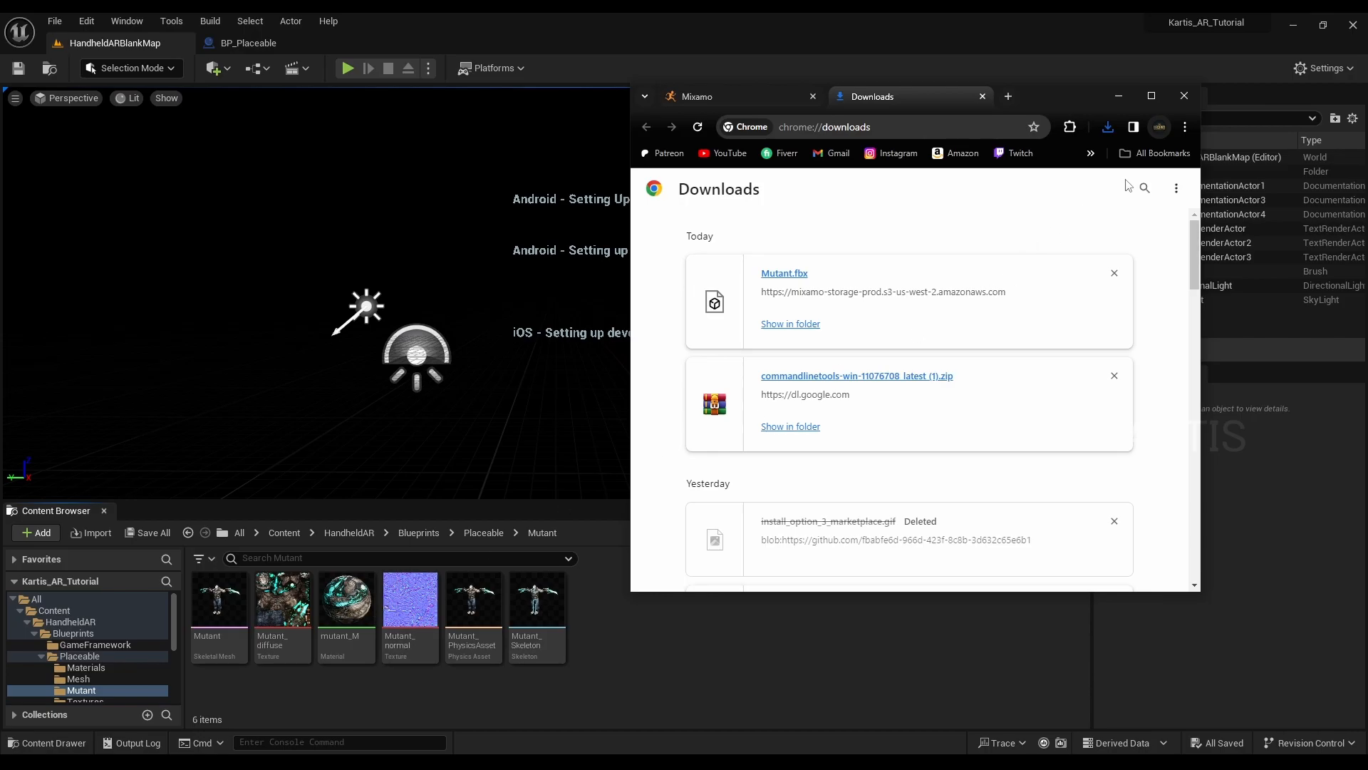
{"action": "left_click", "coordinate": [1152, 96]}
{"action": "left_click", "coordinate": [107, 27]}
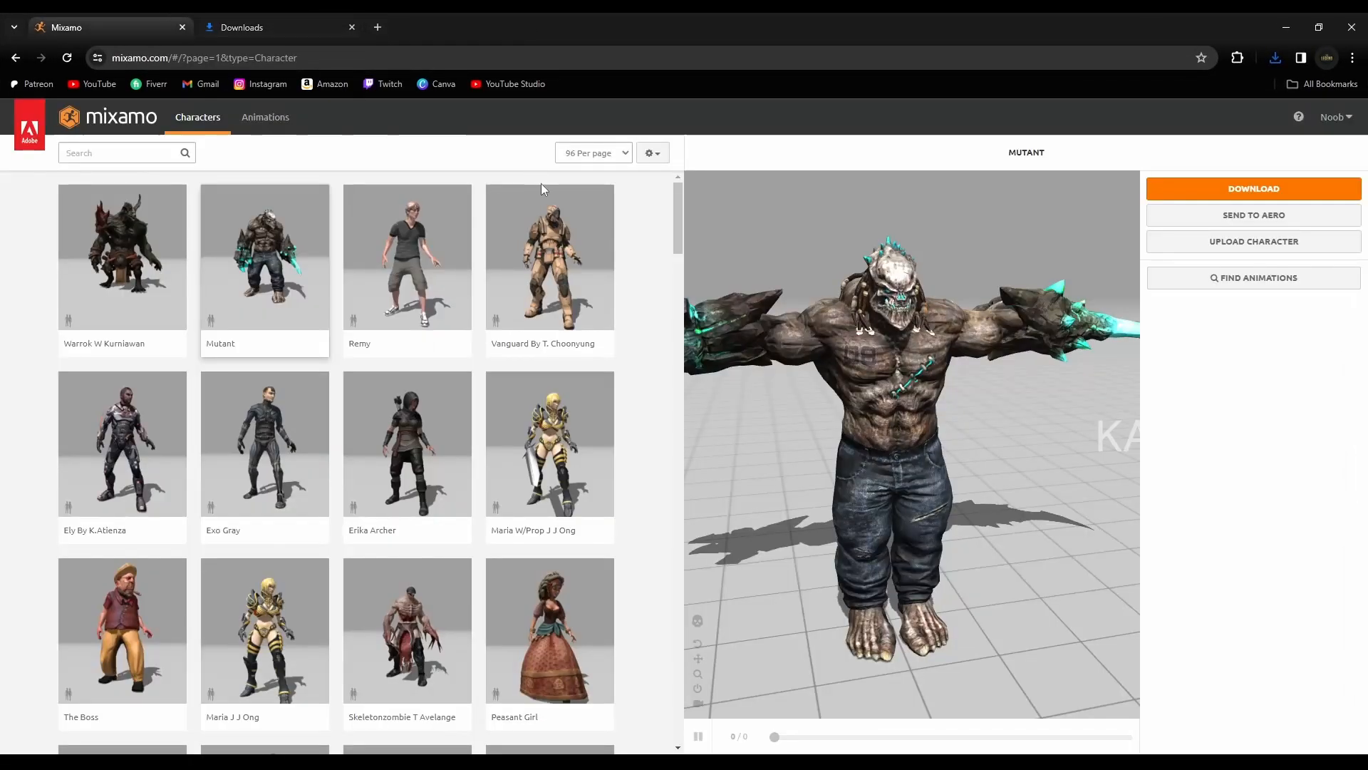
{"action": "left_click", "coordinate": [274, 119]}
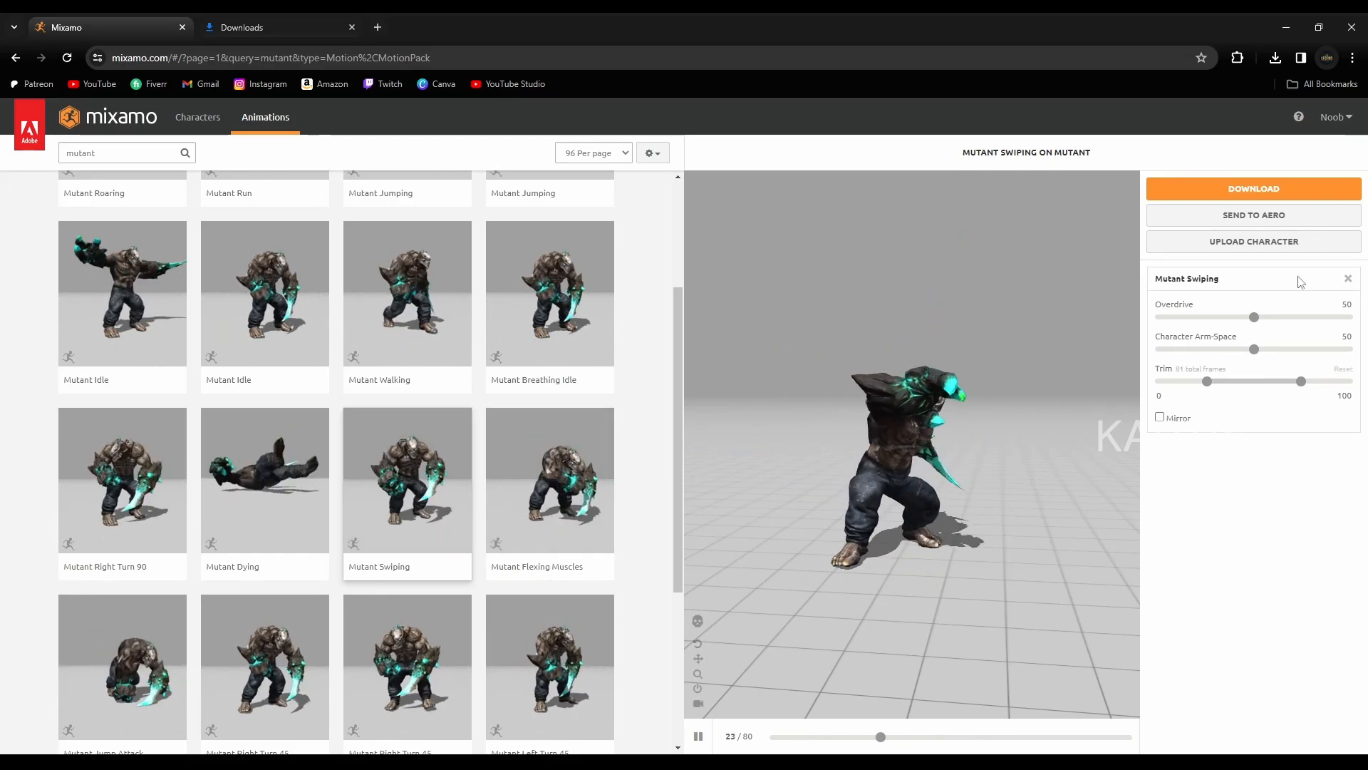
Step: Download the Mutant Swiping animation as FBX Binary, Without Skin, at 60 frames per second with no keyframe reduction
{"action": "left_click", "coordinate": [1260, 191]}
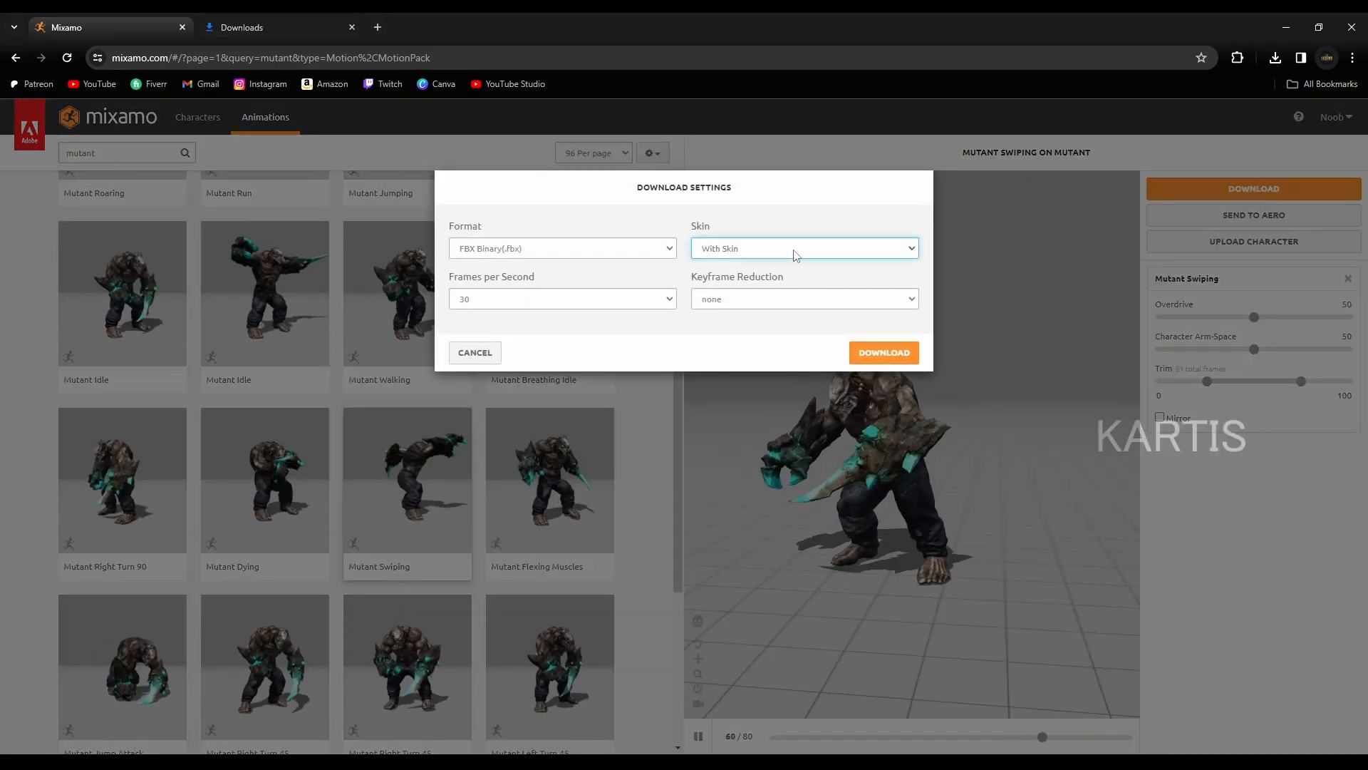
{"action": "left_click", "coordinate": [726, 247]}
{"action": "left_click", "coordinate": [728, 271]}
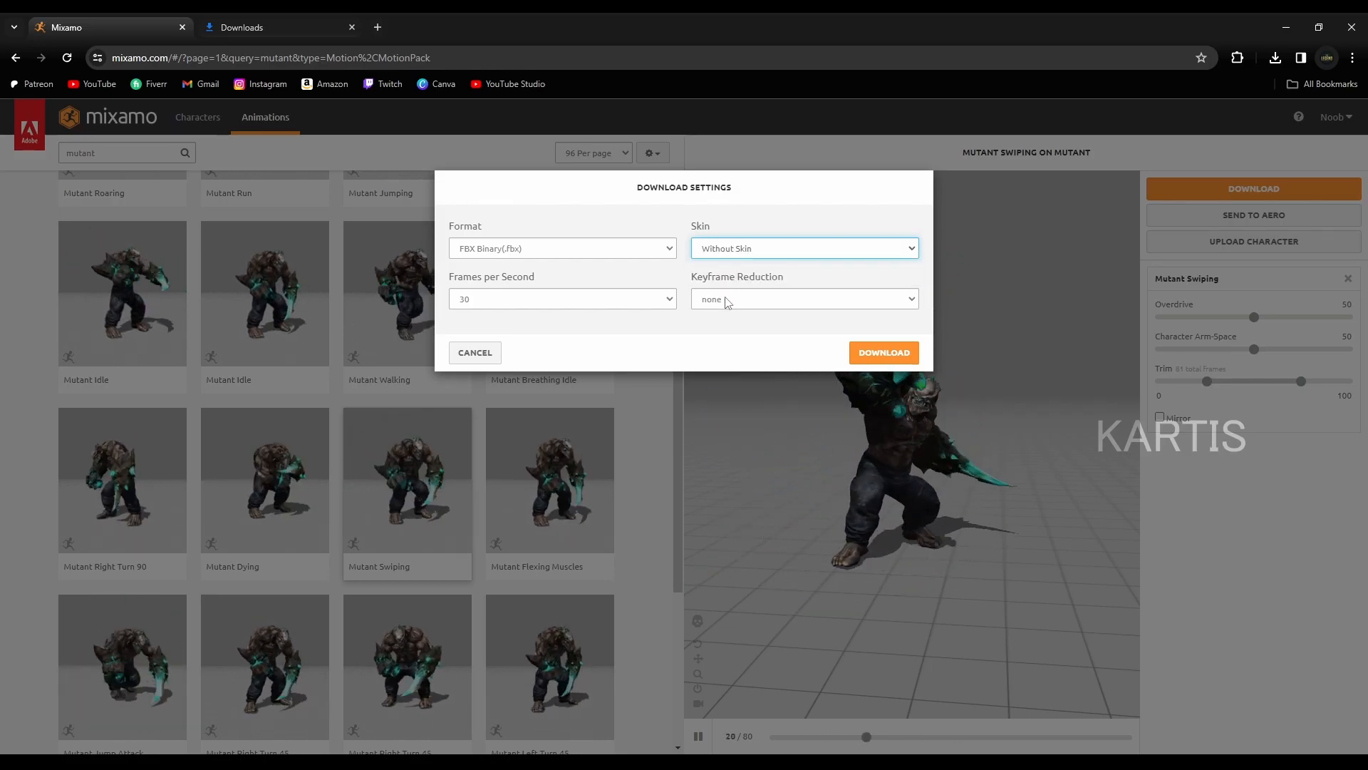
{"action": "left_click", "coordinate": [597, 307]}
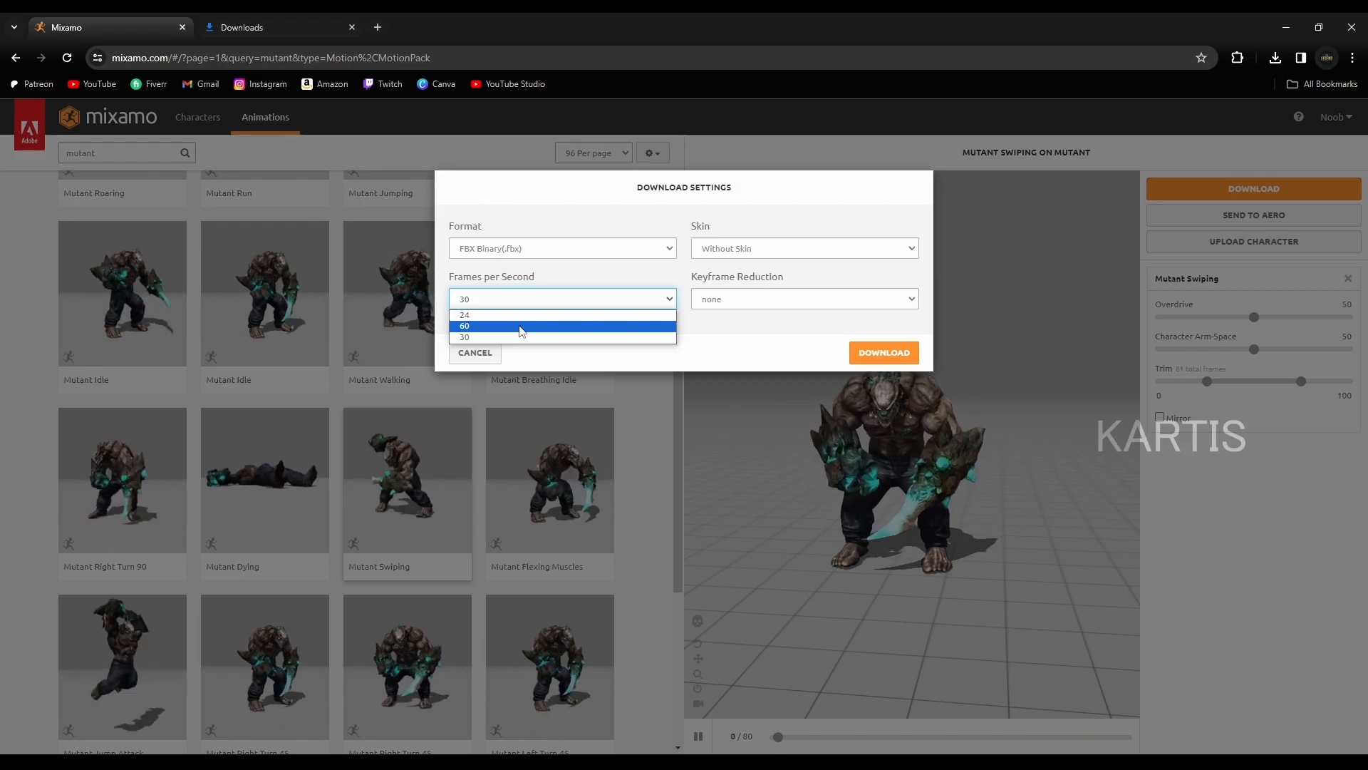
{"action": "left_click", "coordinate": [521, 329]}
{"action": "left_click", "coordinate": [880, 352]}
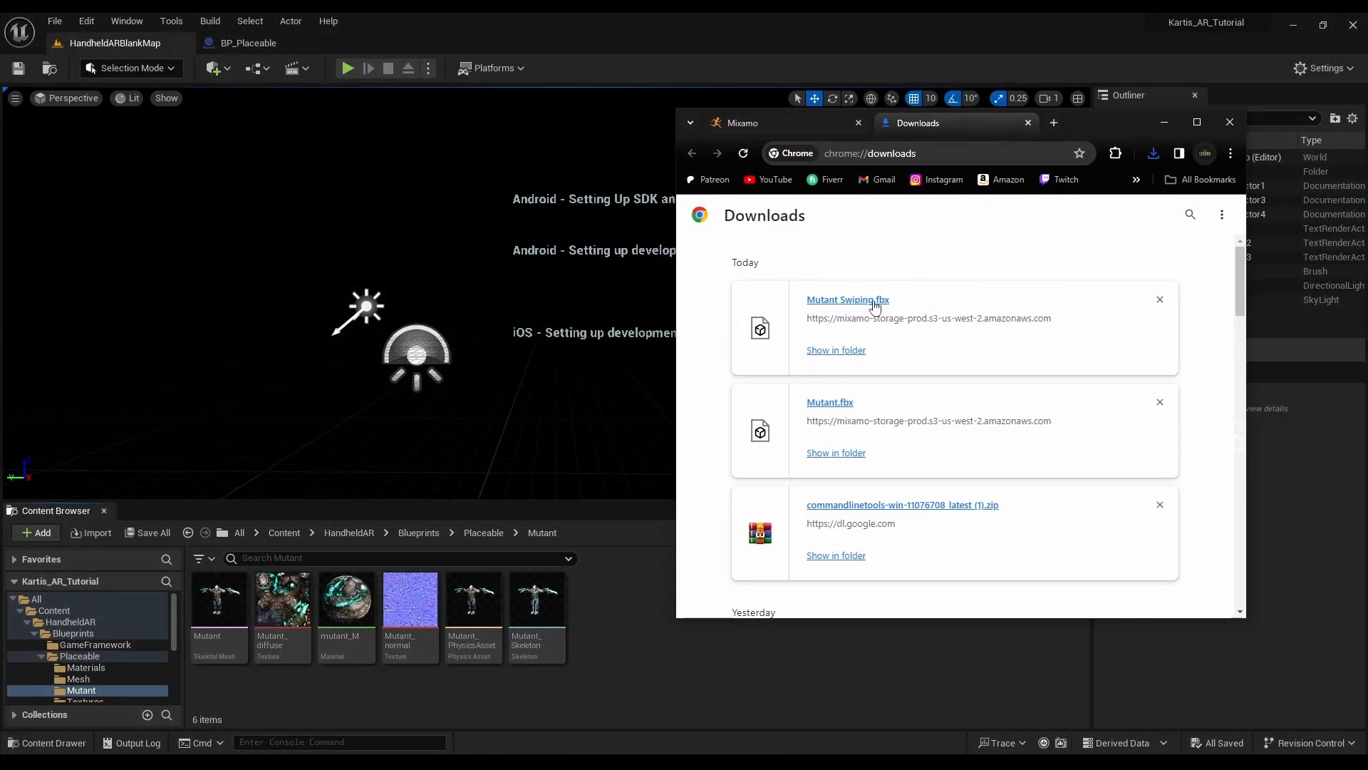
Step: Import Mutant Swiping.fbx into the Mutant folder in Unreal Editor using Mutant_Skeleton, and preview the animation
{"action": "left_click_drag", "start_coordinate": [660, 665], "coordinate": [657, 664]}
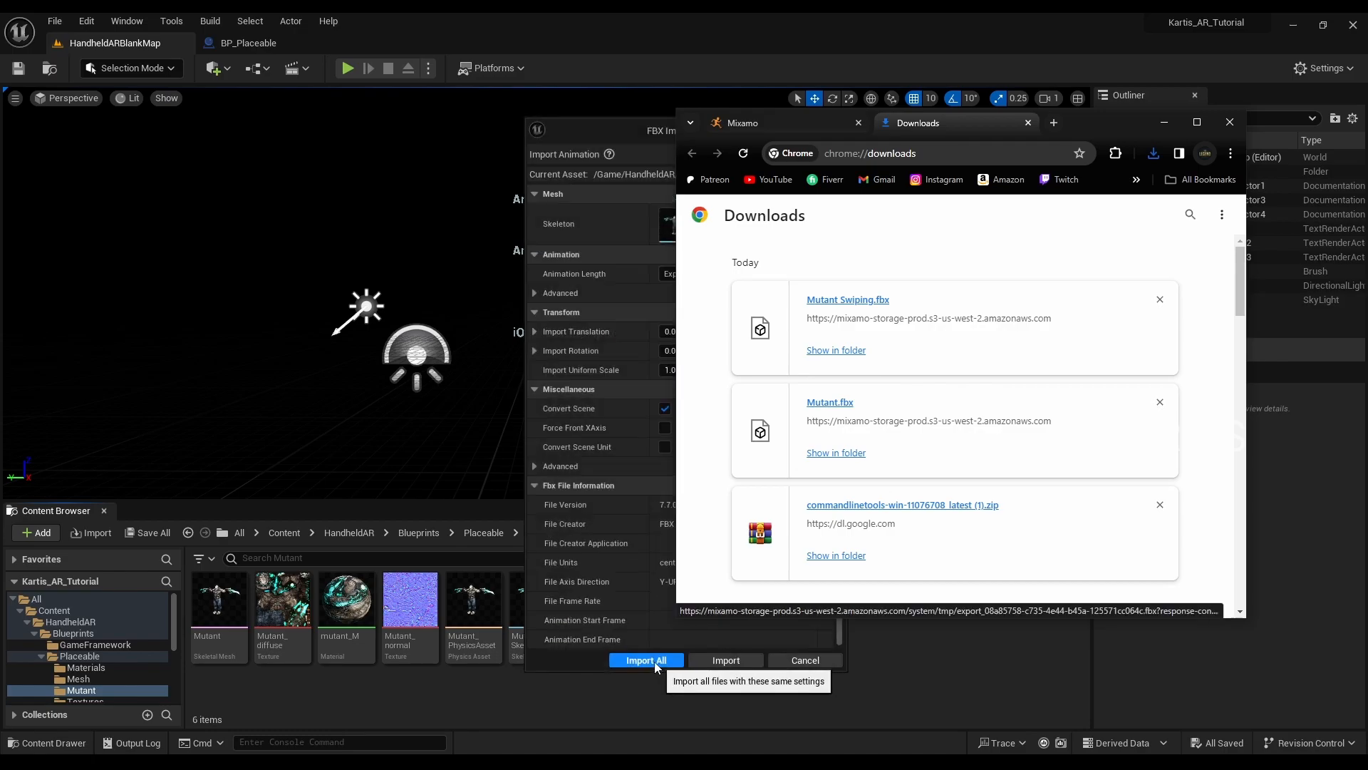
{"action": "left_click", "coordinate": [1163, 128]}
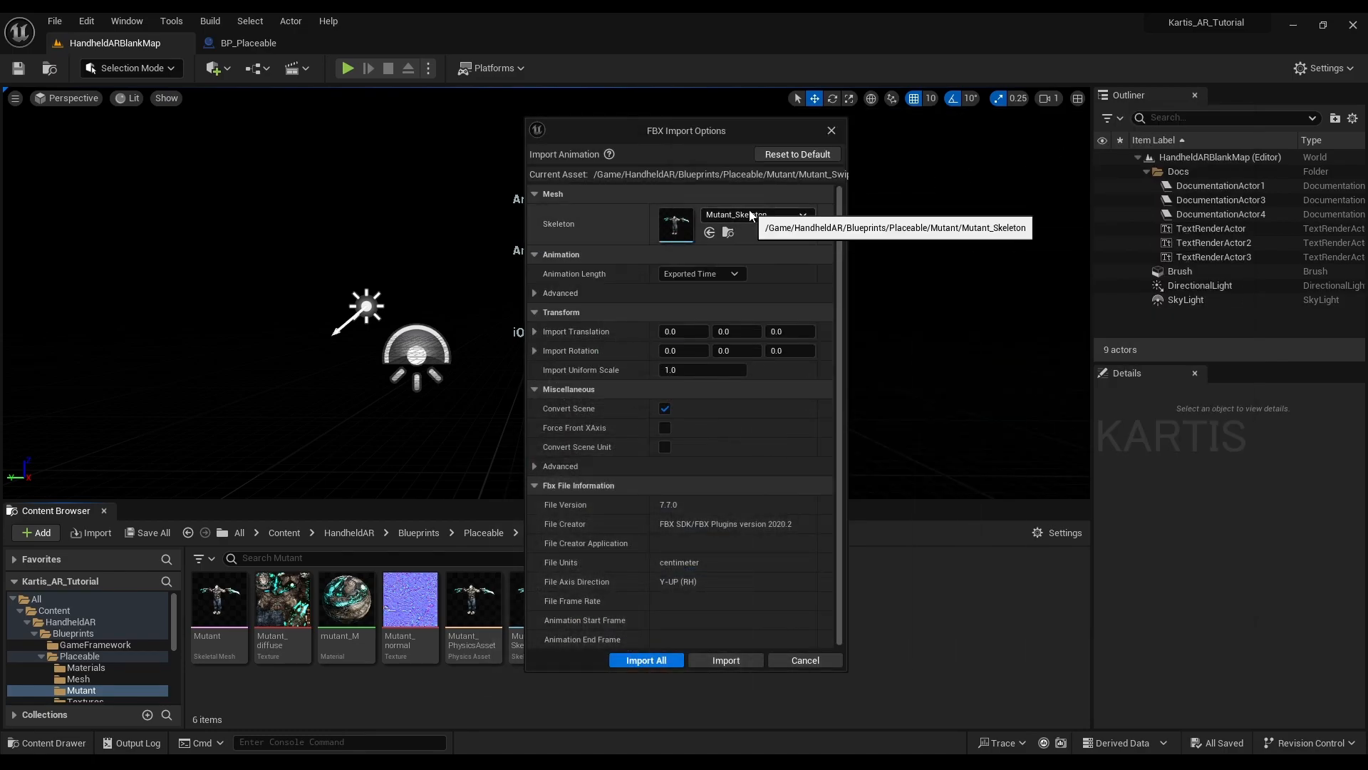
{"action": "left_click", "coordinate": [757, 214]}
{"action": "left_click", "coordinate": [781, 206]}
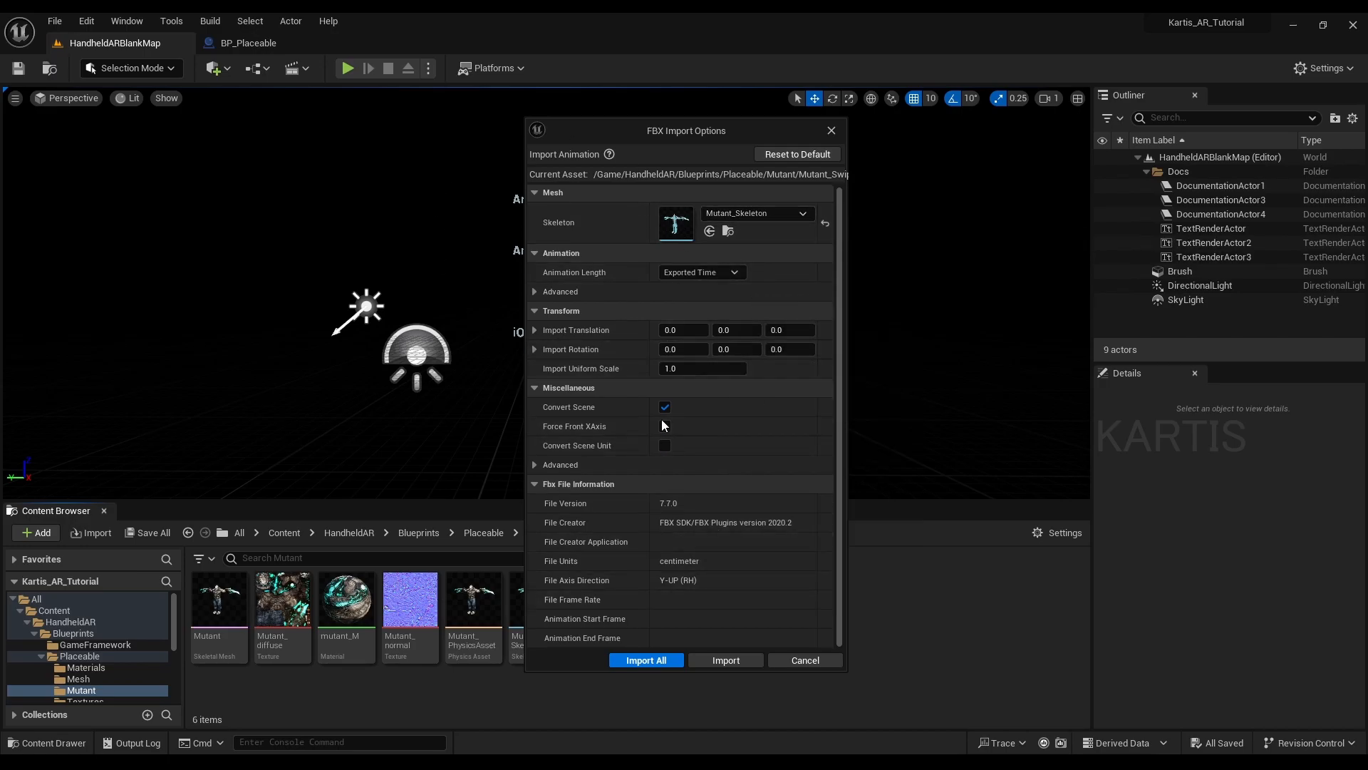
{"action": "left_click", "coordinate": [656, 658]}
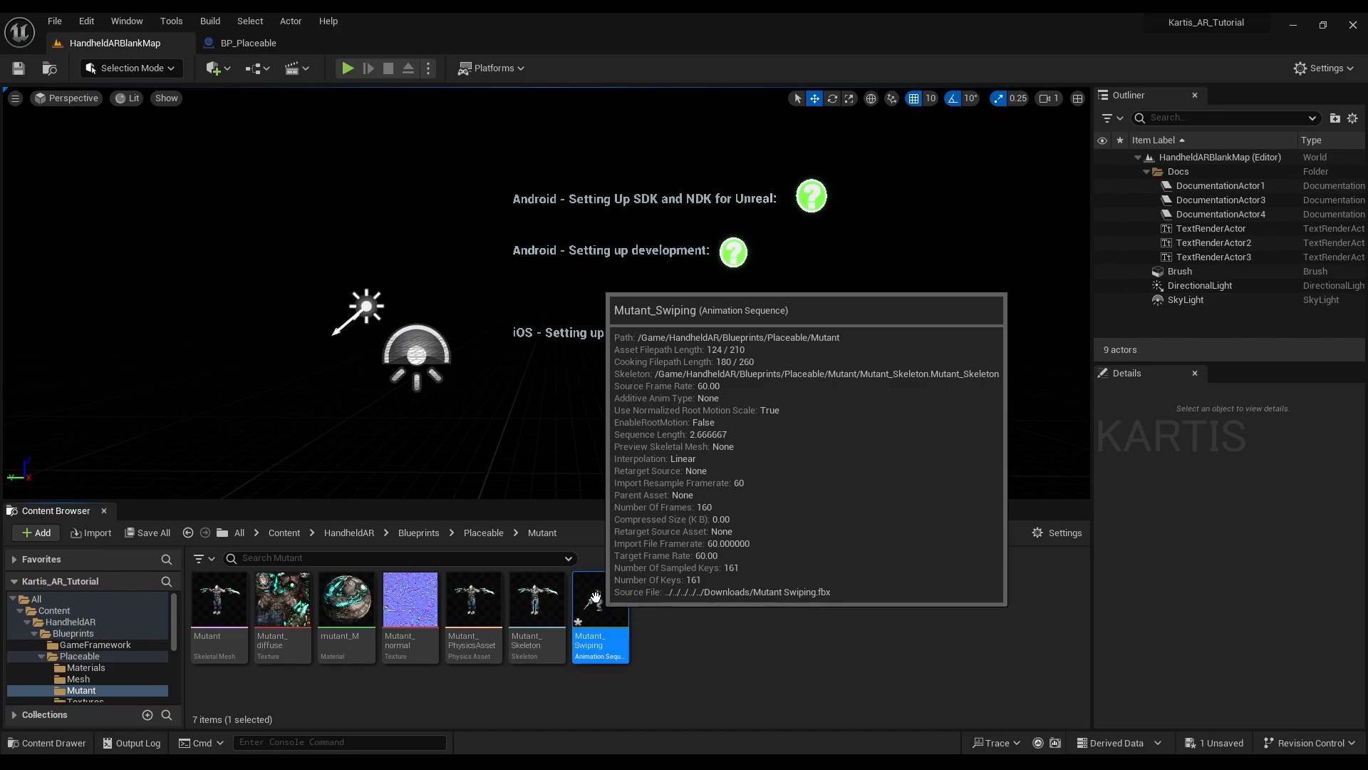
{"action": "double_click", "coordinate": [609, 611]}
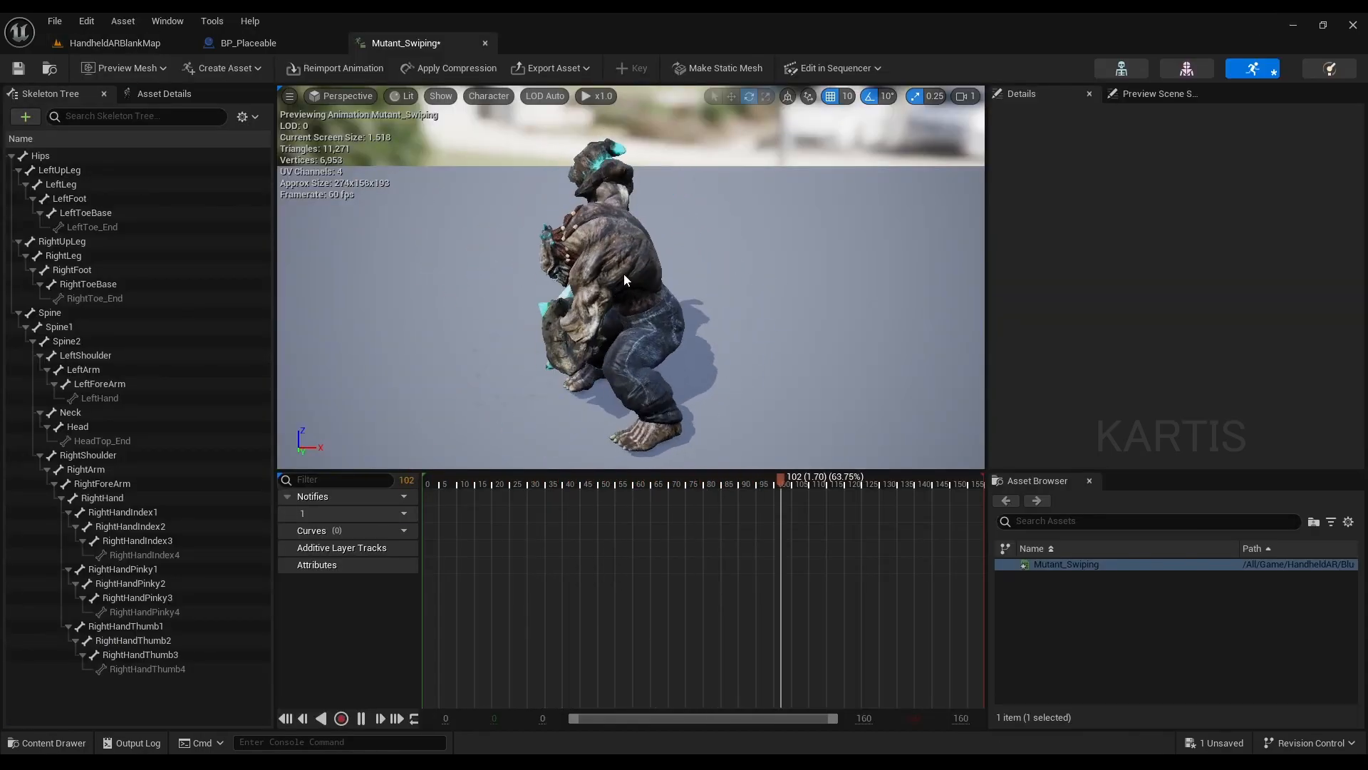
{"action": "left_click", "coordinate": [486, 45]}
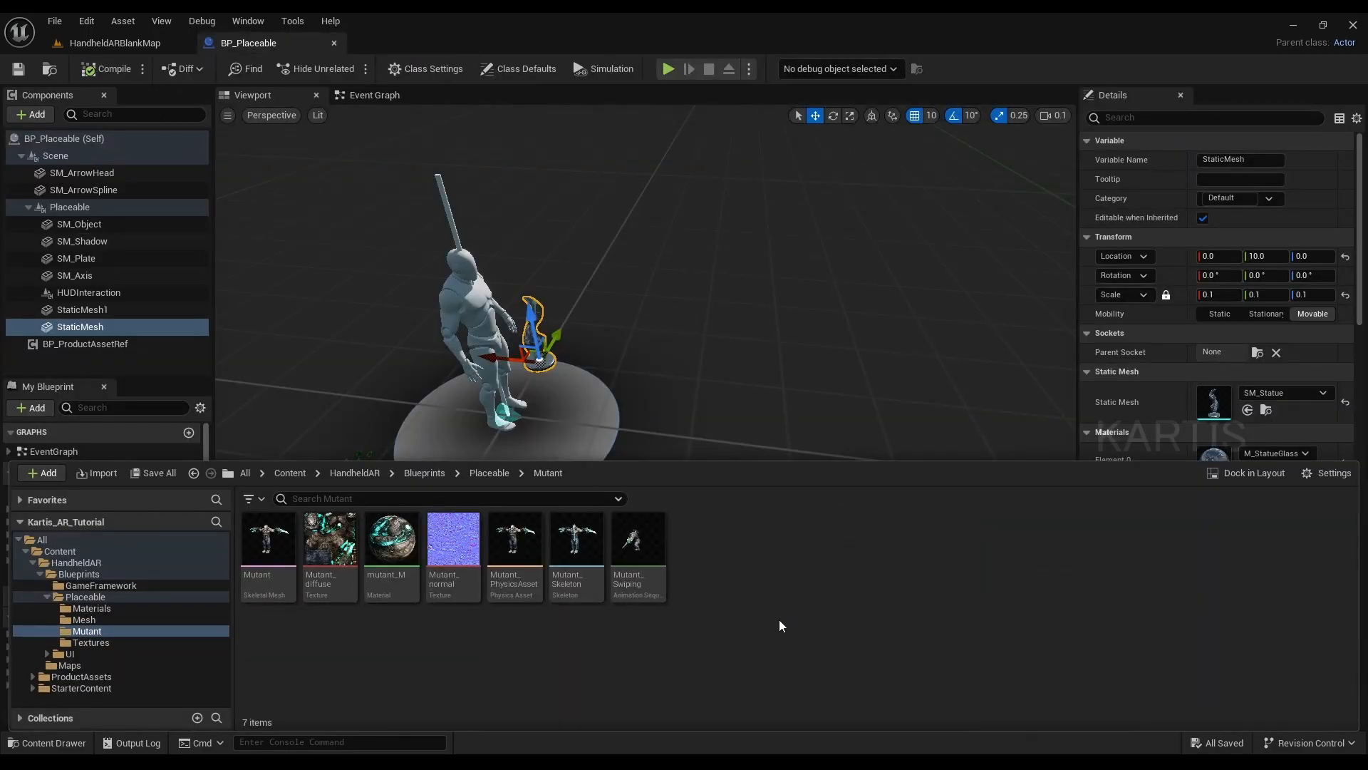
Step: Create an Animation Blueprint for Mutant_Skeleton in the Mutant folder and name it MutantAnimation
{"action": "right_click", "coordinate": [717, 579]}
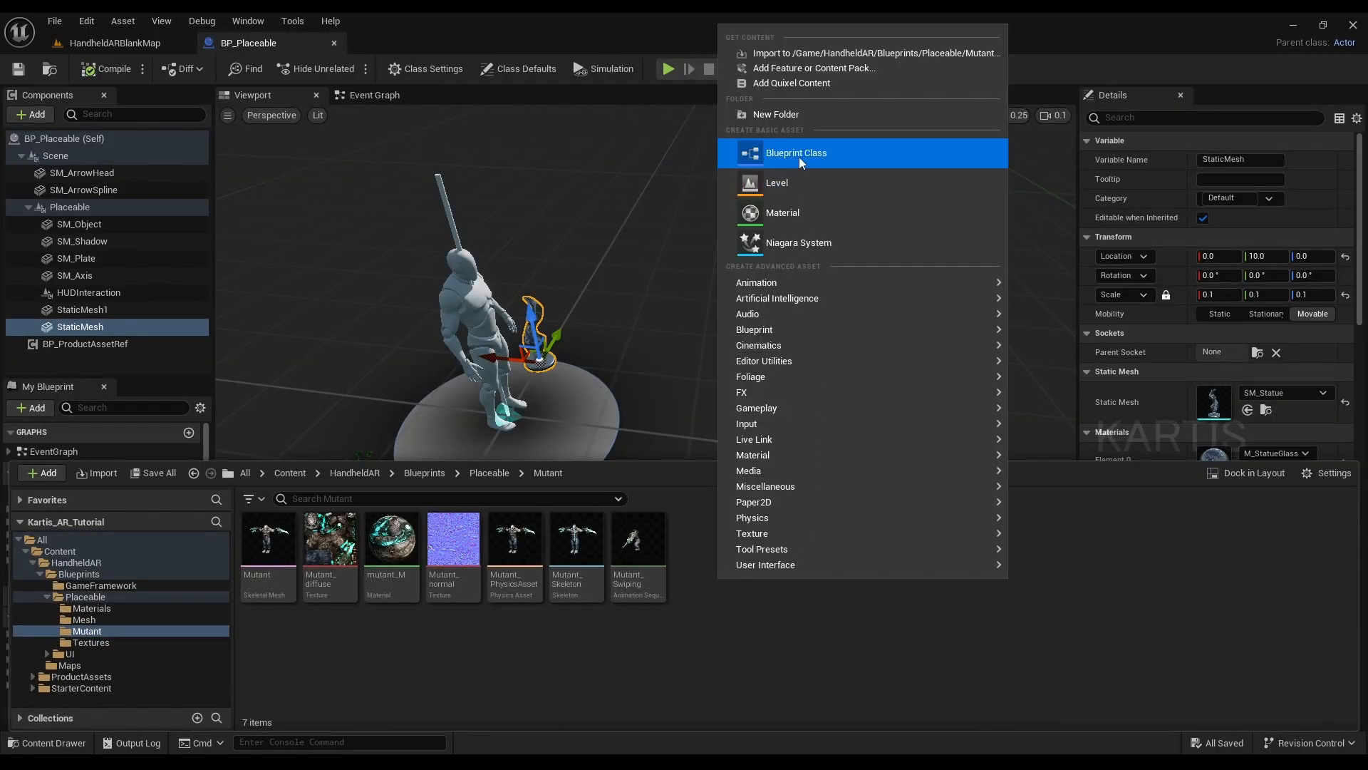
{"action": "mouse_move", "coordinate": [844, 285]}
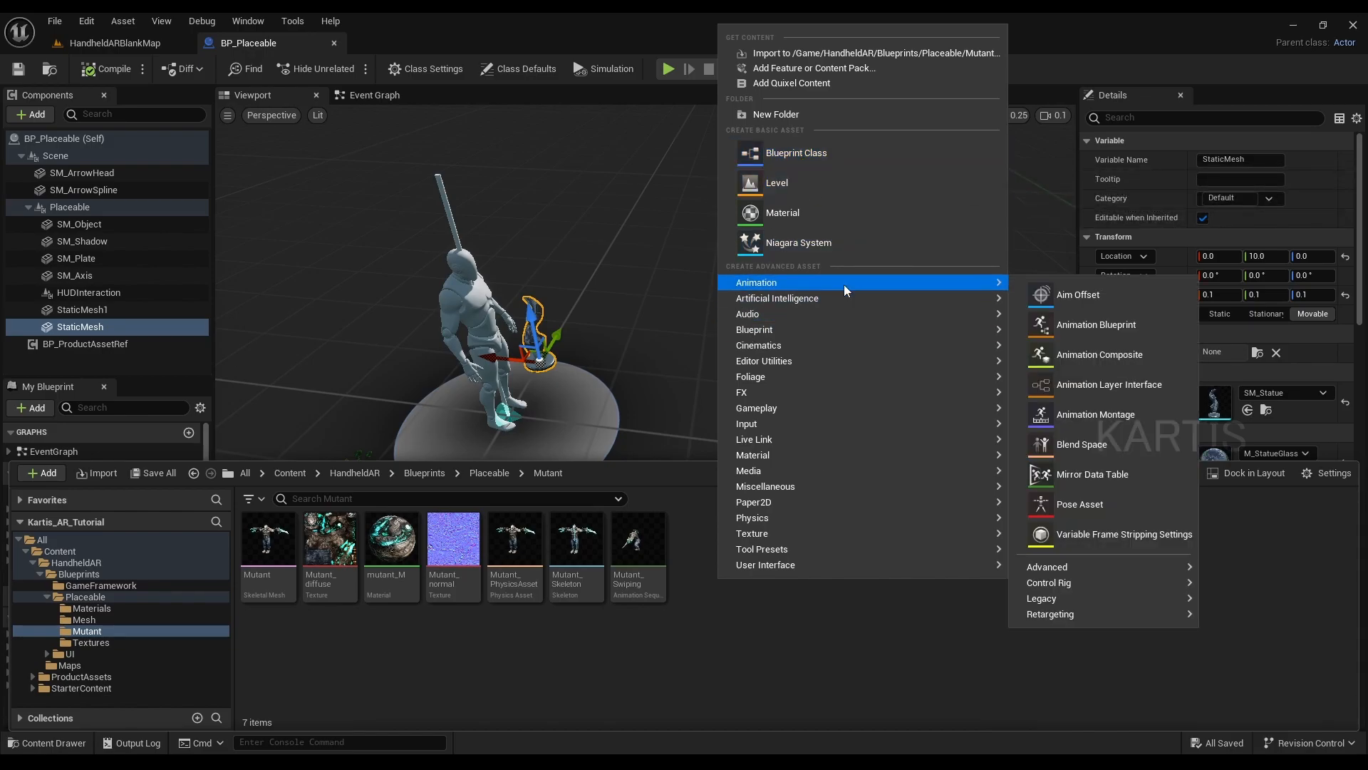
{"action": "left_click", "coordinate": [1129, 336]}
{"action": "left_click", "coordinate": [620, 311]}
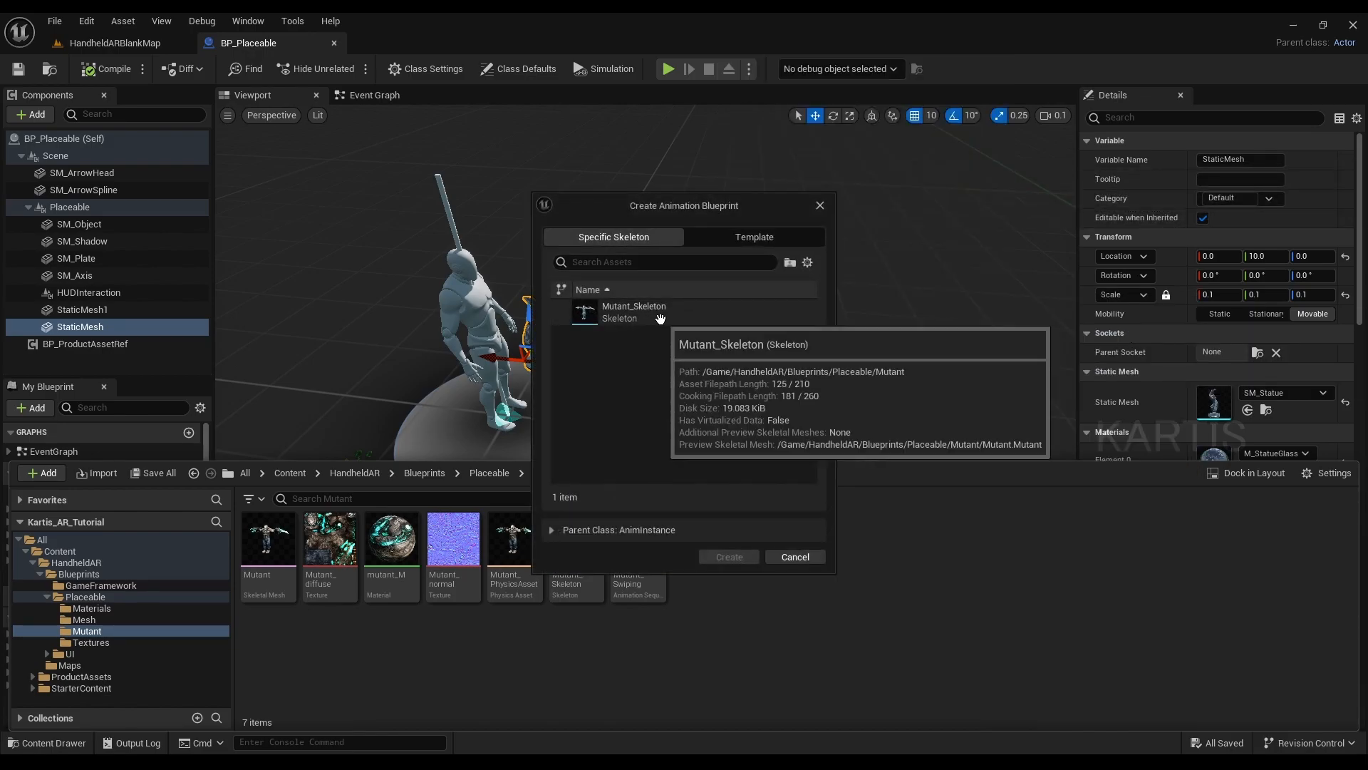
{"action": "left_click", "coordinate": [727, 557]}
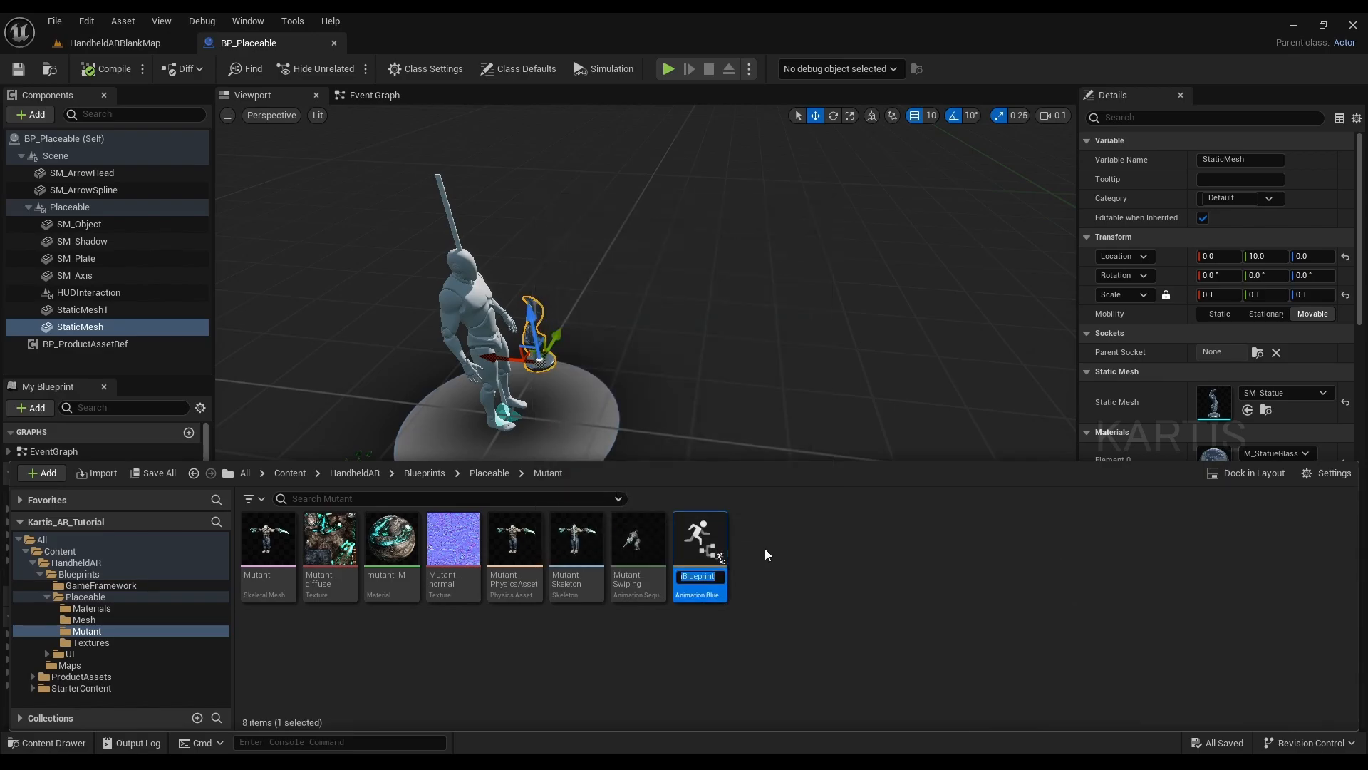
{"action": "type", "text": "MutantAnima"}
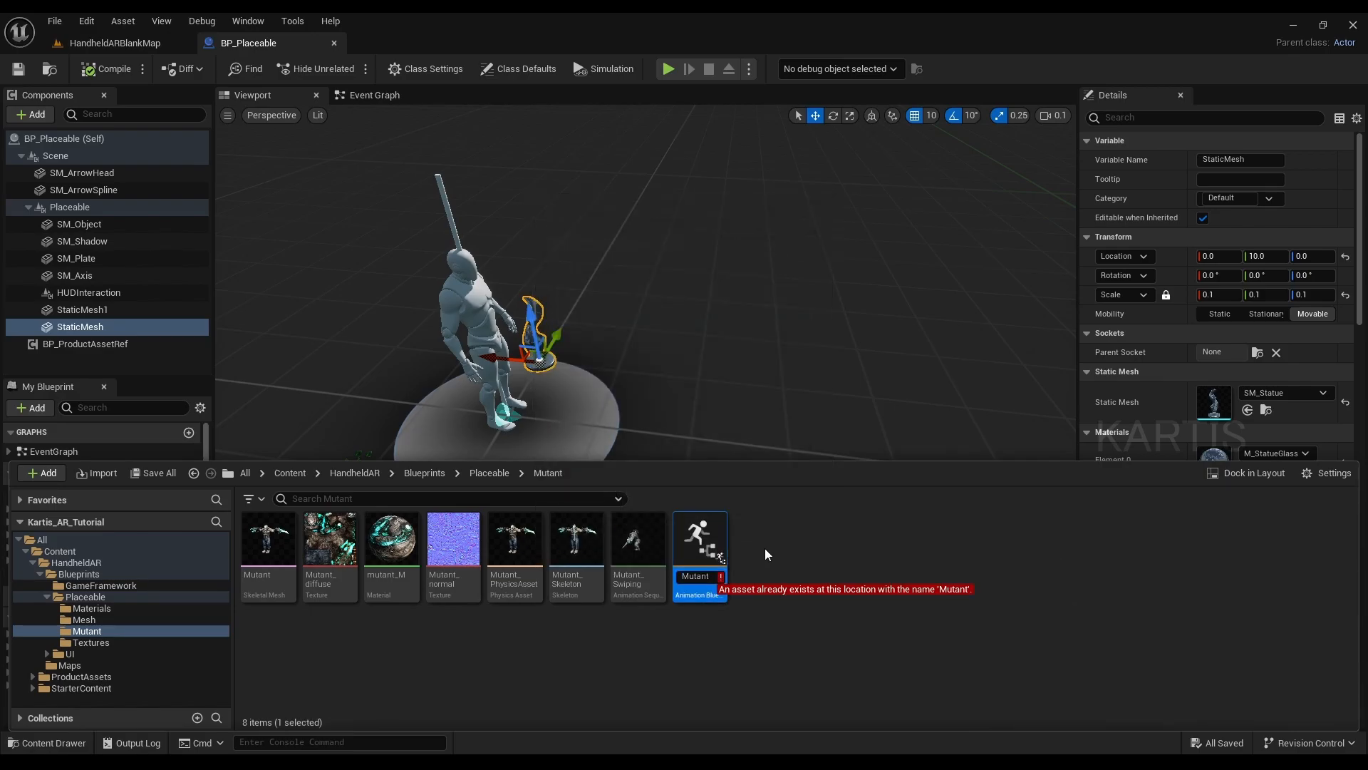
{"action": "type", "text": "tion"}
{"action": "key", "text": "Return"}
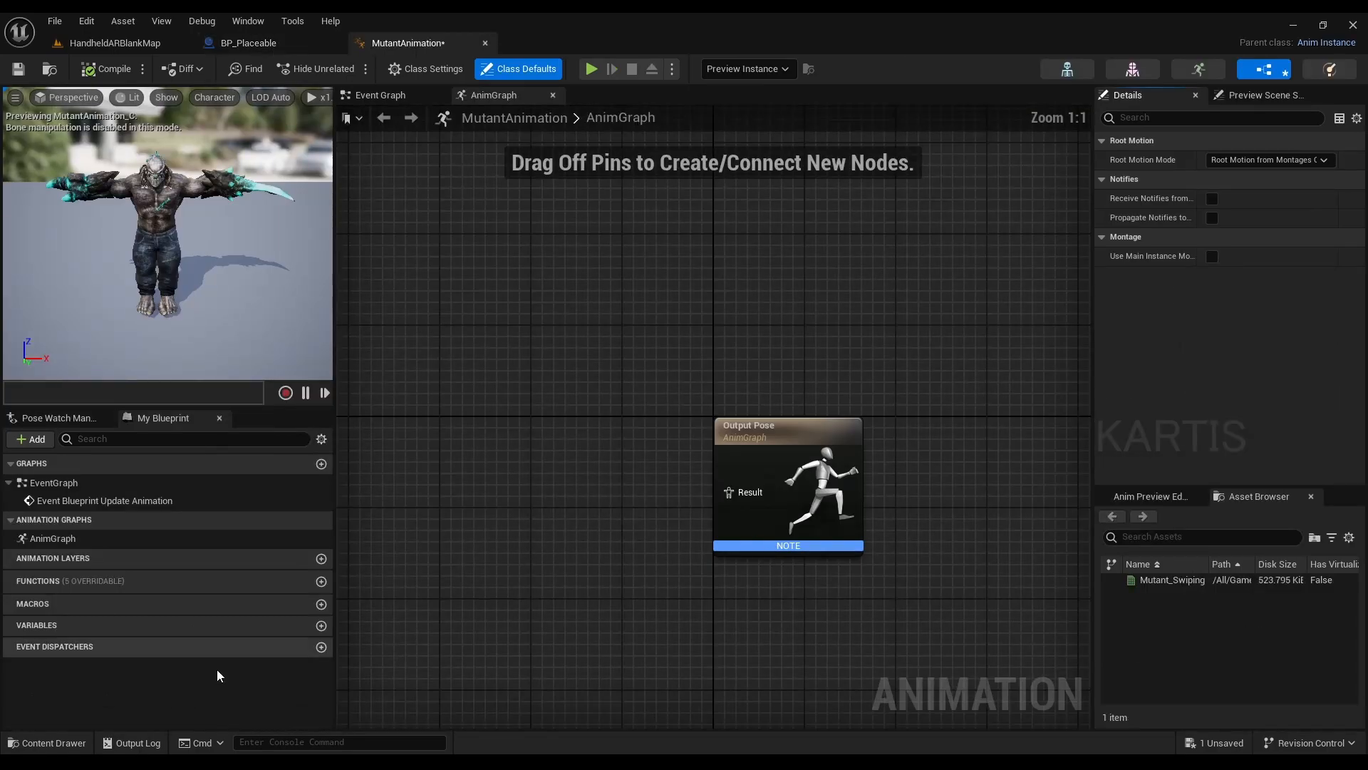
Step: Add the Mutant_Swiping sequence to MutantAnimation's AnimGraph, connect it to the Output Pose, and compile and save
{"action": "left_click", "coordinate": [40, 741]}
{"action": "left_click", "coordinate": [826, 505]}
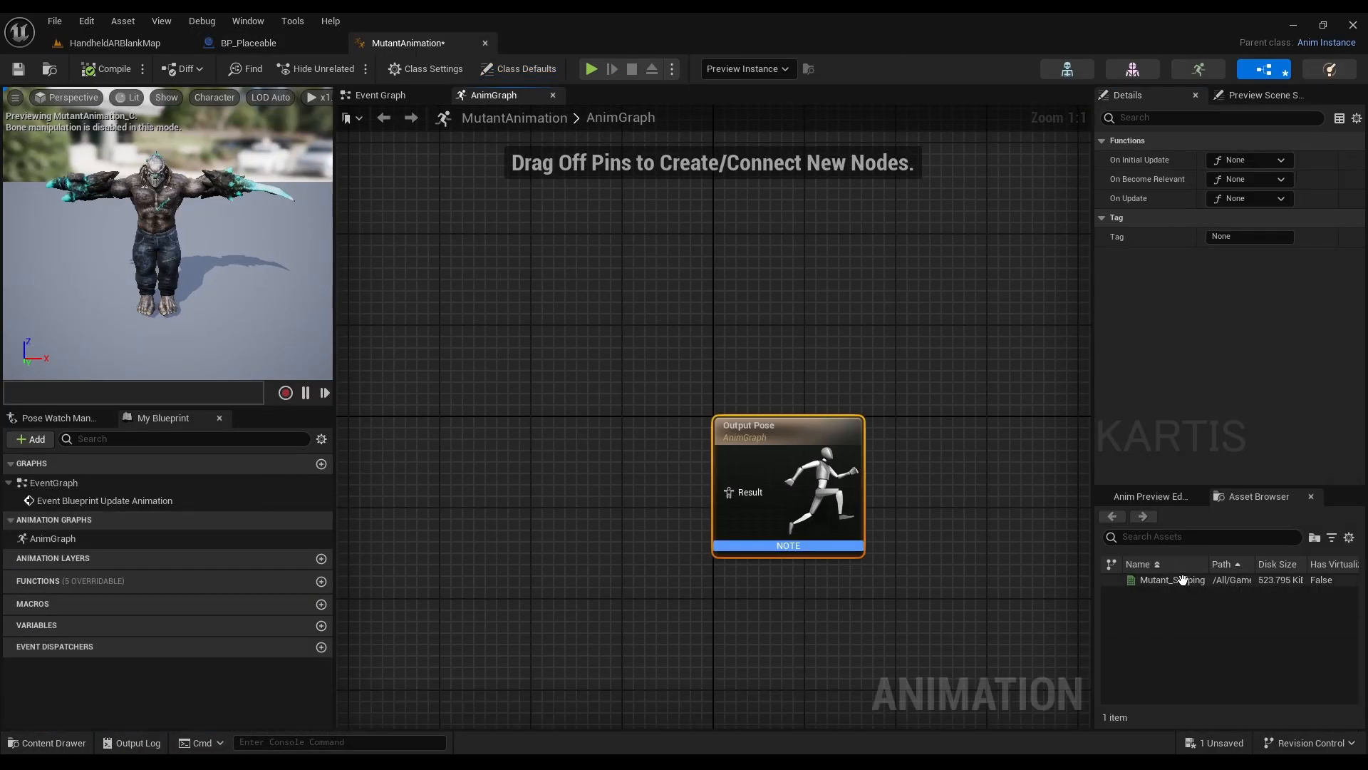
{"action": "left_click_drag", "start_coordinate": [1172, 580], "coordinate": [502, 495]}
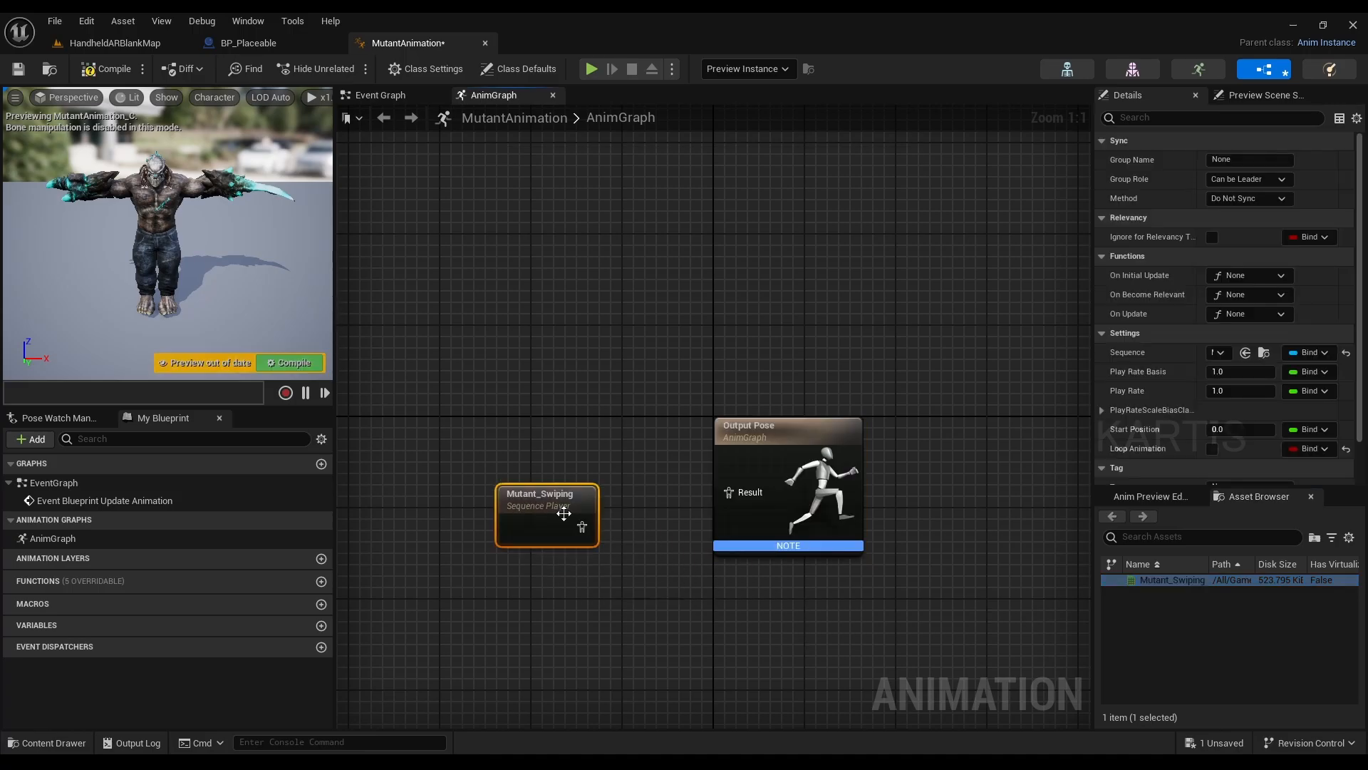
{"action": "left_click", "coordinate": [102, 78]}
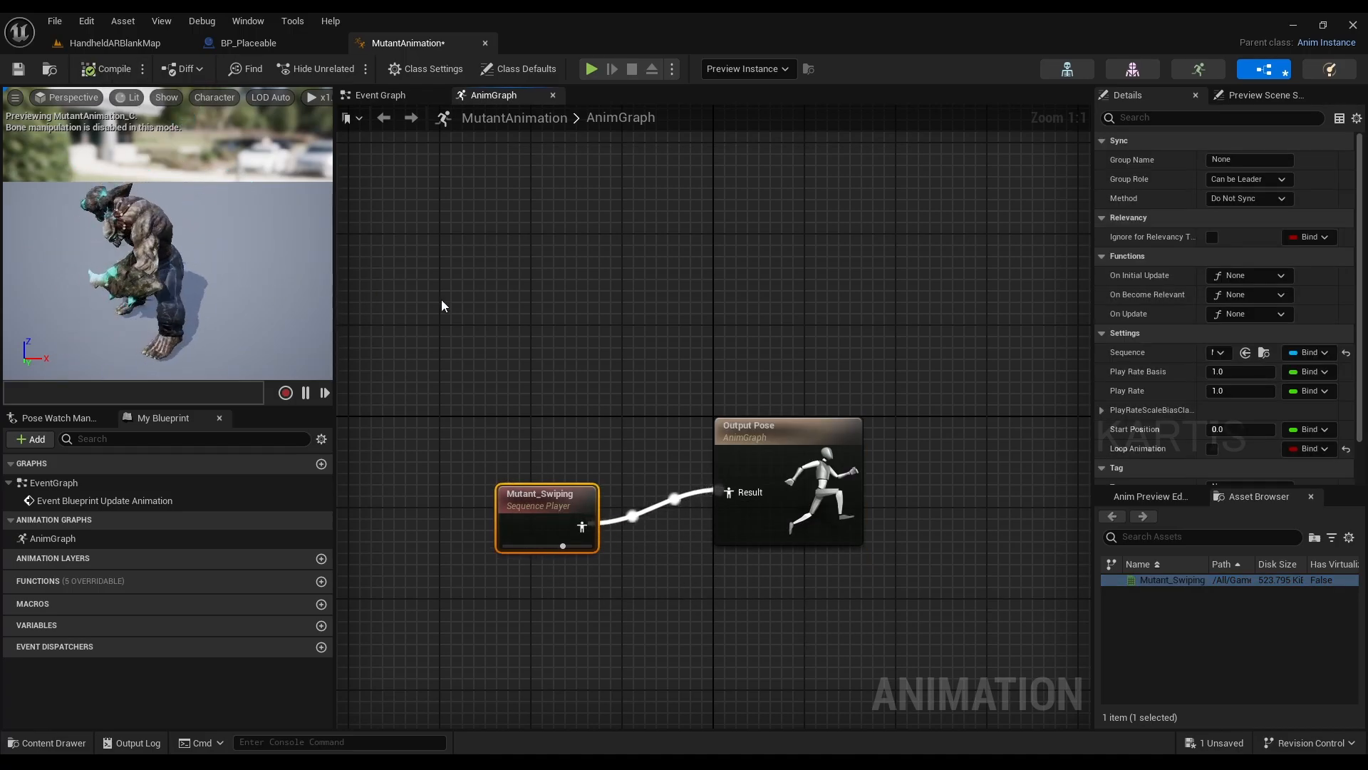
{"action": "key", "text": "ctrl+s"}
Step: Enable Loop Animation on the Mutant_Swiping node, compile and save, and close the MutantAnimation editor
{"action": "scroll", "coordinate": [1235, 410], "scroll_direction": "down", "scroll_amount": 2}
{"action": "left_click", "coordinate": [1213, 403]}
{"action": "left_click", "coordinate": [107, 69]}
{"action": "key", "text": "ctrl+s"}
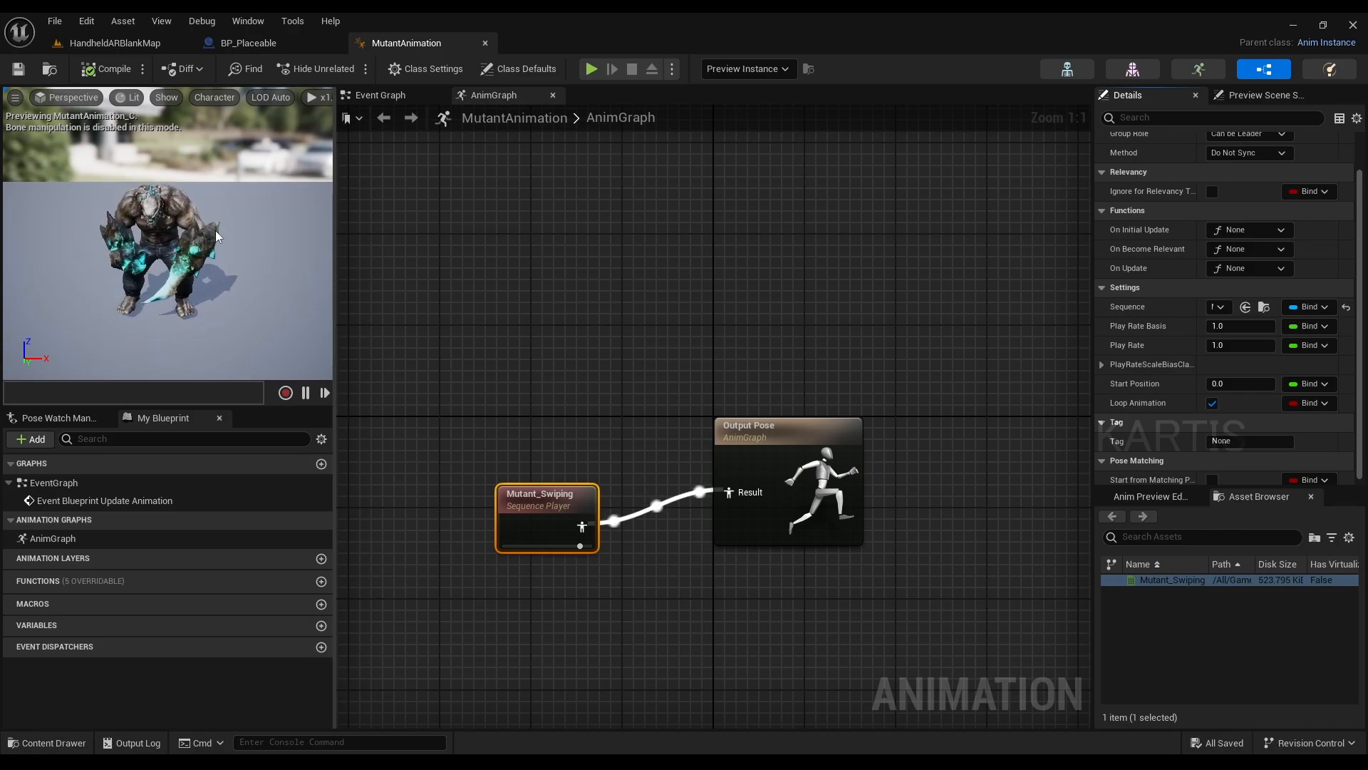
{"action": "left_click", "coordinate": [485, 43]}
Step: Create a Blueprint Class with Actor as its parent in the Mutant folder and name it BP_Mutant_Main
{"action": "left_click", "coordinate": [46, 742]}
{"action": "right_click", "coordinate": [810, 601]}
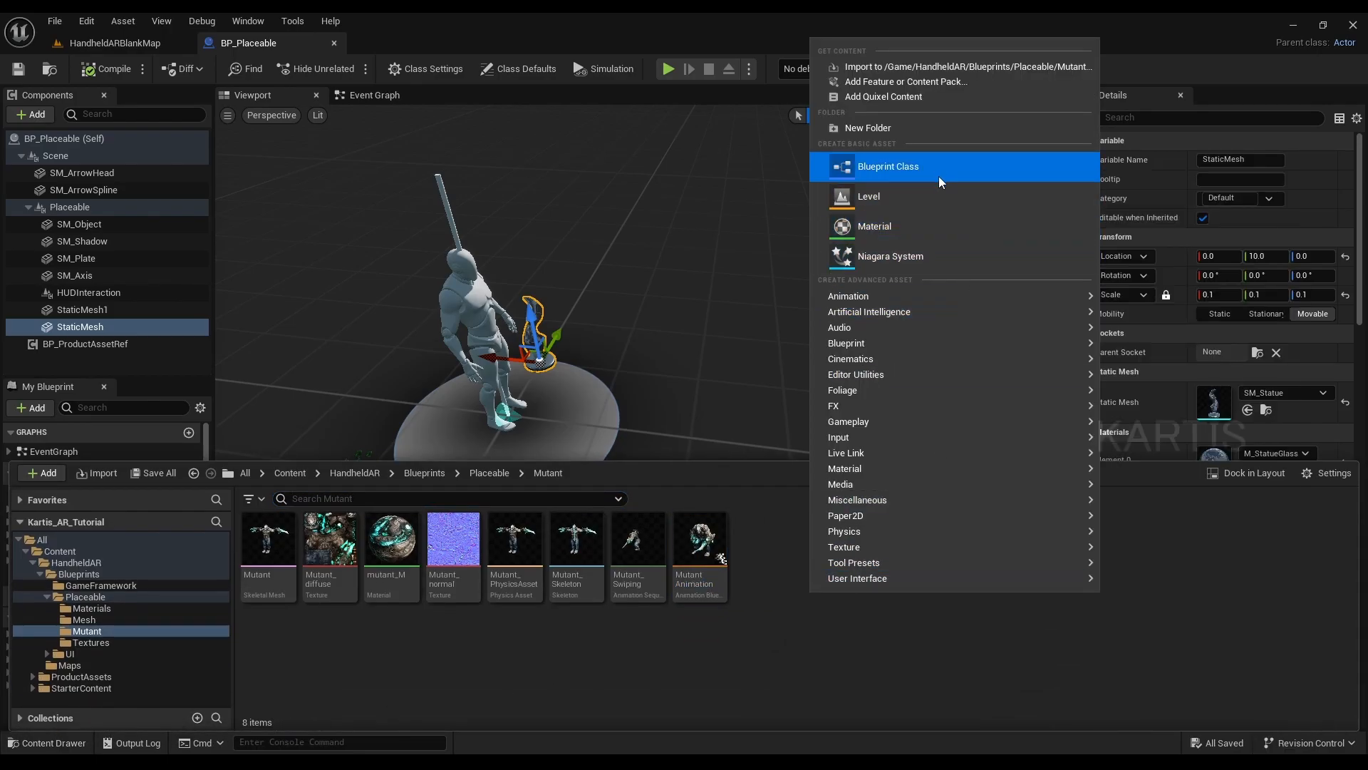
{"action": "left_click", "coordinate": [935, 172]}
{"action": "left_click", "coordinate": [530, 288]}
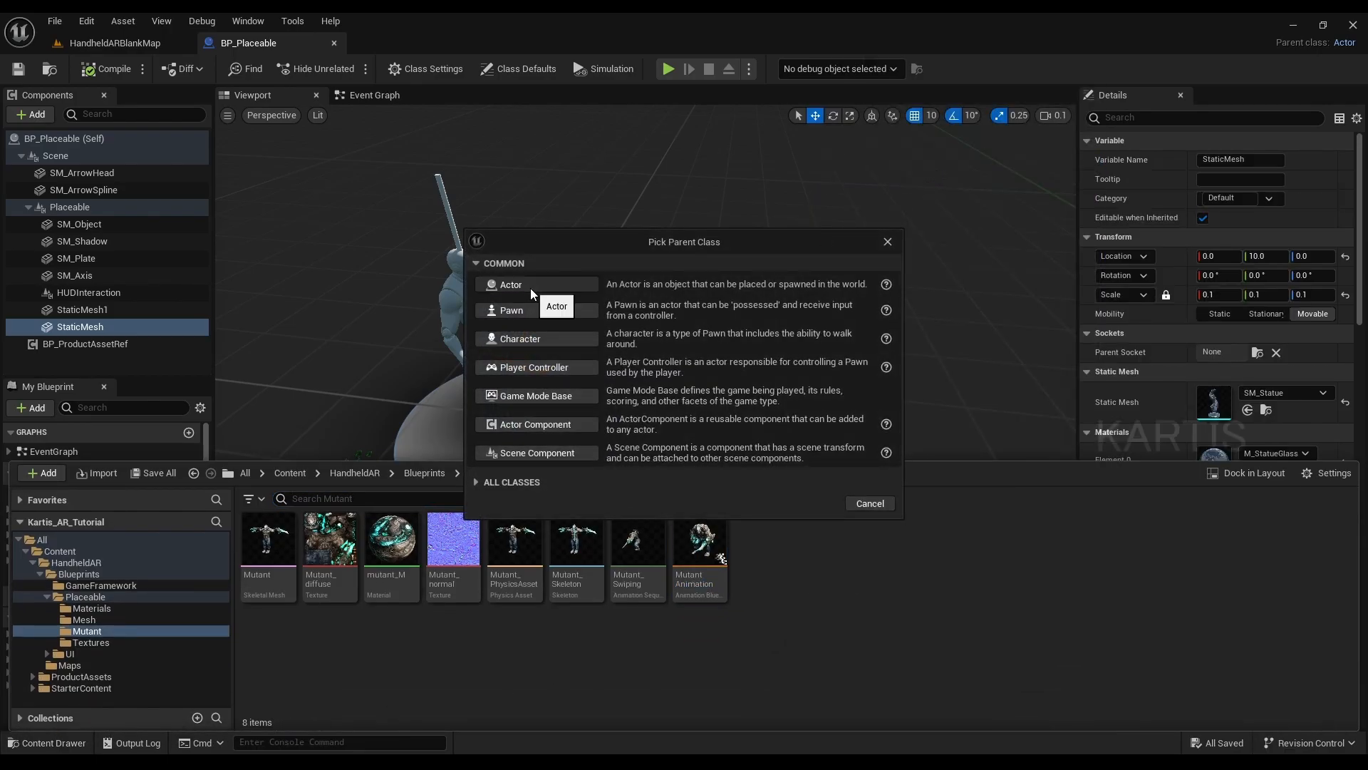
{"action": "type", "text": "Muta"}
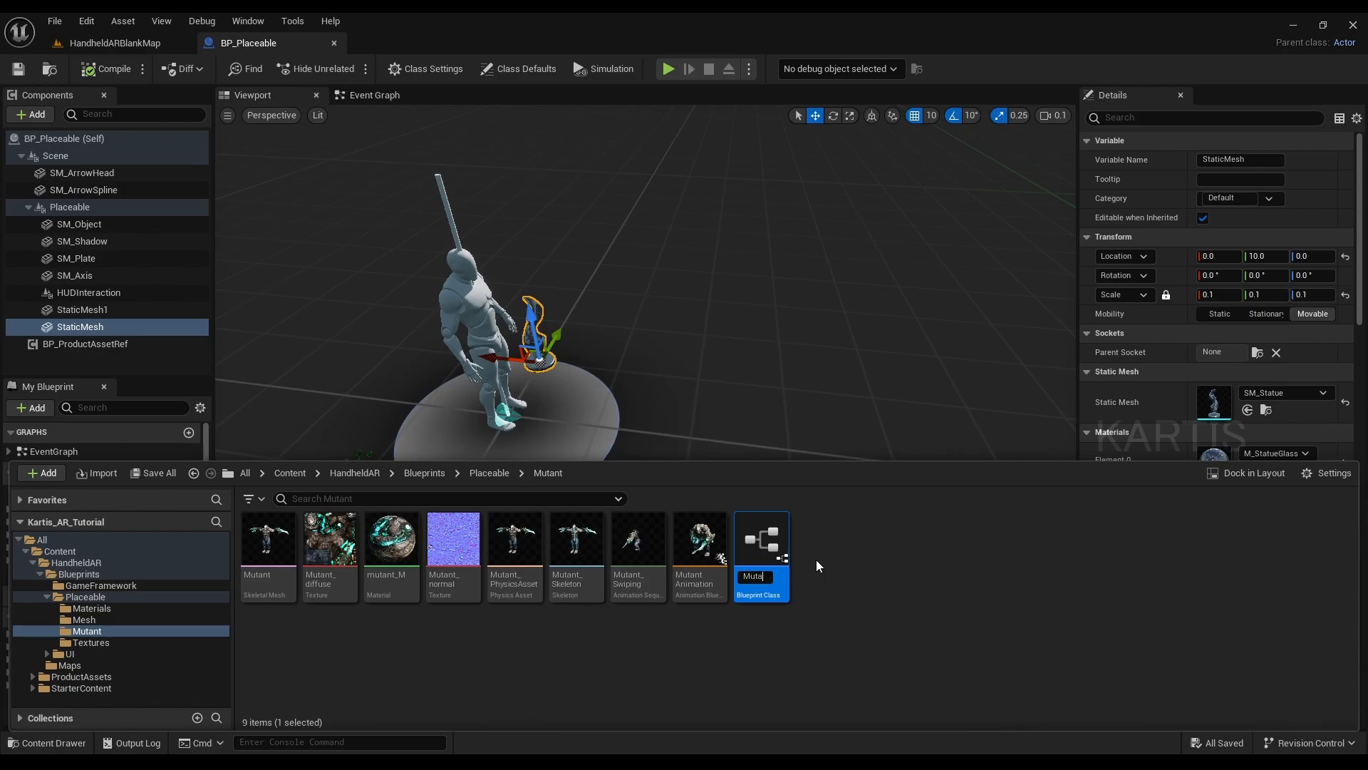
{"action": "type", "text": "nt_Ma"}
{"action": "key", "text": "Home"}
{"action": "type", "text": "BP_"}
{"action": "key", "text": "Return"}
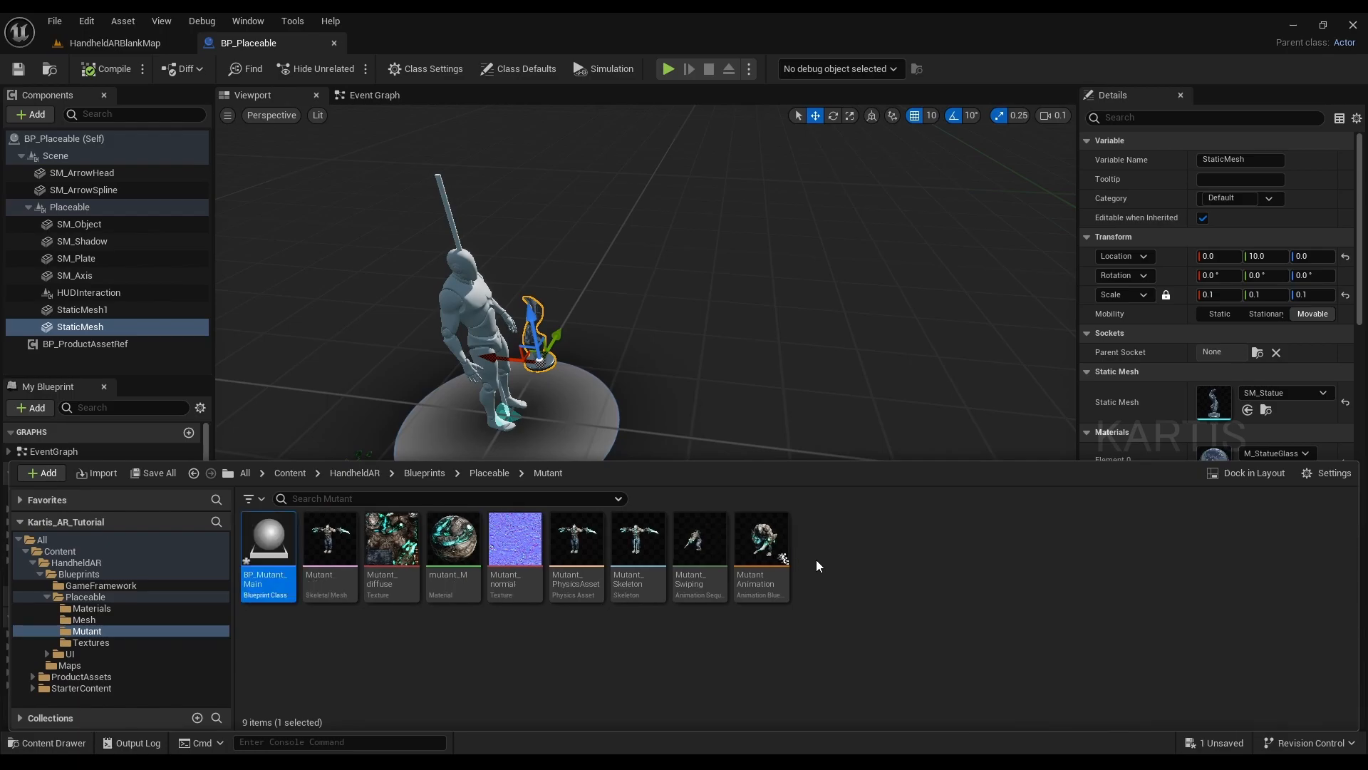
Step: Add a Skeletal Mesh component to BP_Mutant_Main and assign Mutant as its skeletal mesh asset
{"action": "left_click", "coordinate": [46, 113]}
{"action": "type", "text": "ske"}
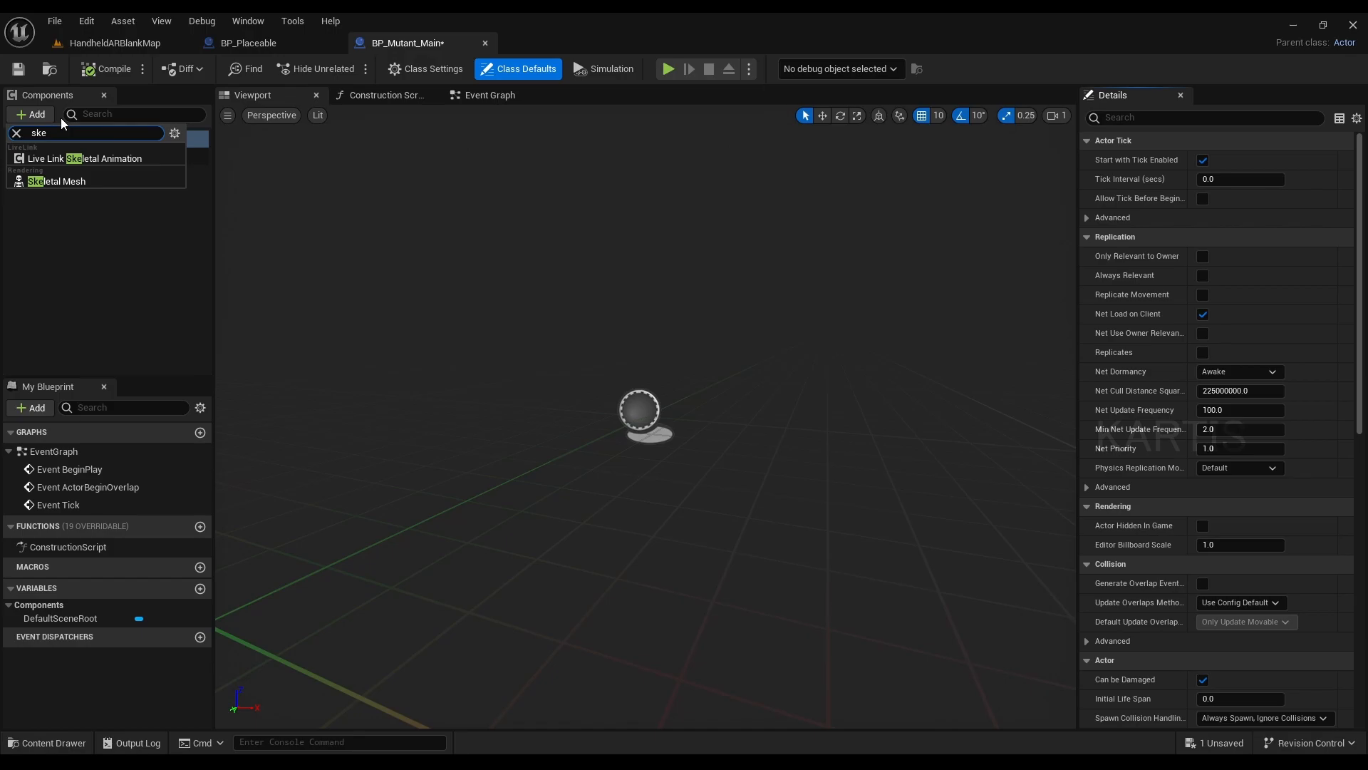
{"action": "left_click", "coordinate": [71, 179]}
{"action": "key", "text": "Return"}
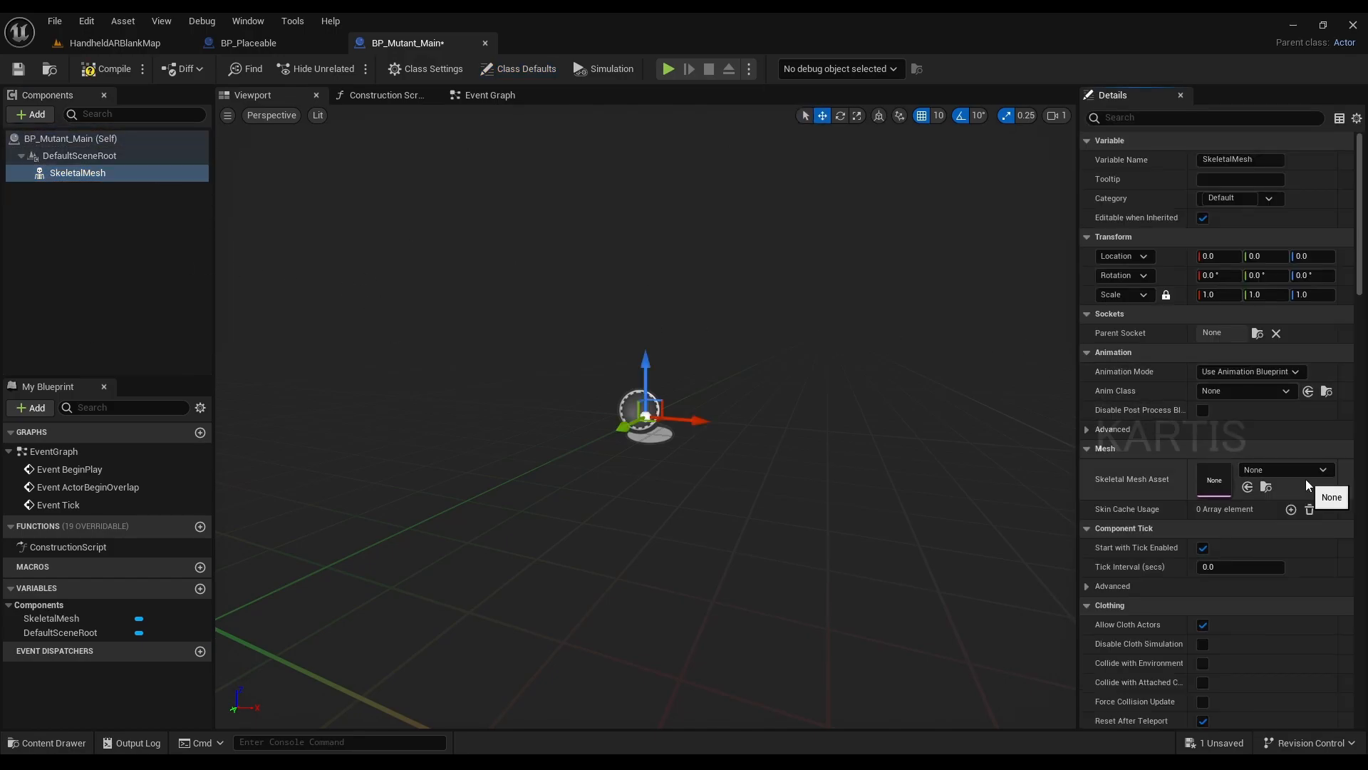
{"action": "left_click", "coordinate": [1305, 474]}
{"action": "left_click", "coordinate": [1255, 298]}
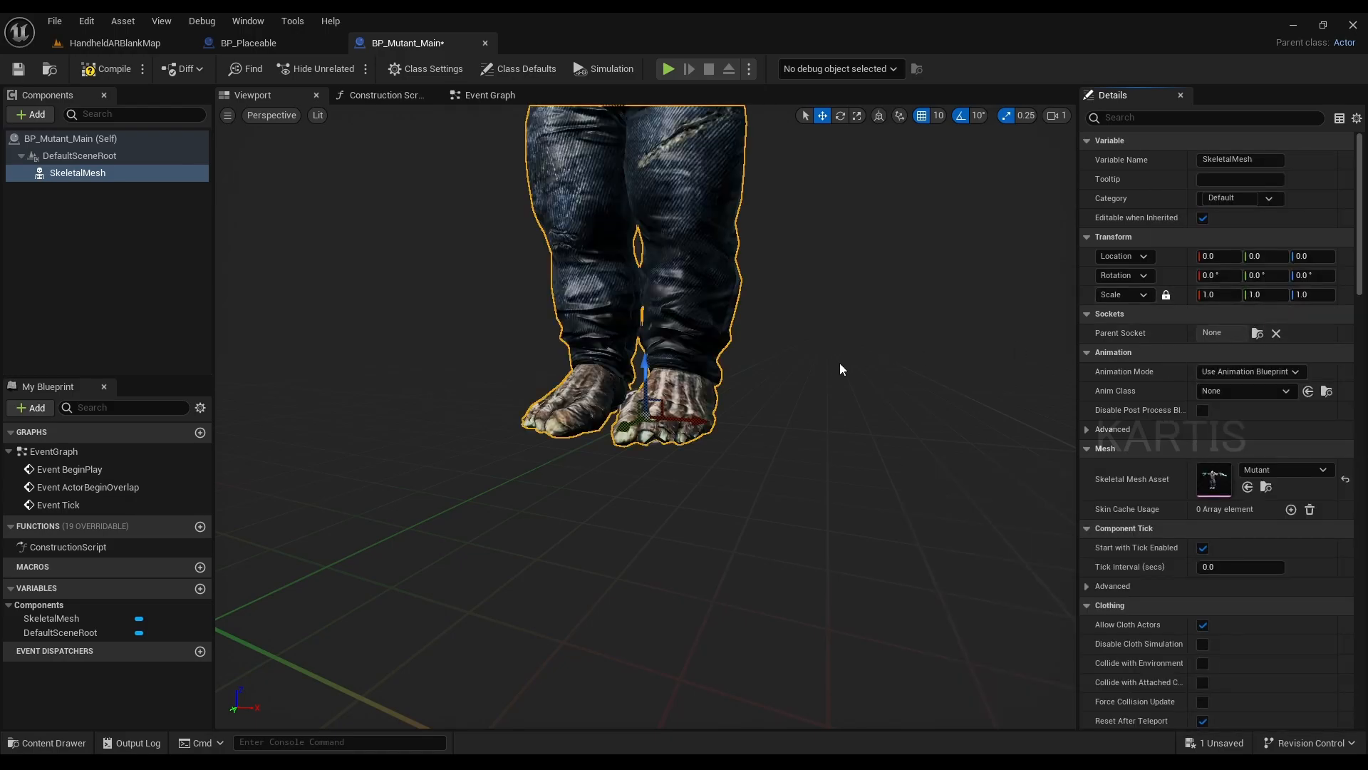
Step: Set the skeletal mesh's Anim Class to MutantAnimation, compile and save BP_Mutant_Main, and close its editor
{"action": "scroll", "coordinate": [838, 365], "scroll_direction": "down", "scroll_amount": 5}
{"action": "right_click_drag", "start_coordinate": [766, 293], "coordinate": [684, 278]}
{"action": "scroll", "coordinate": [748, 321], "scroll_direction": "down", "scroll_amount": 3}
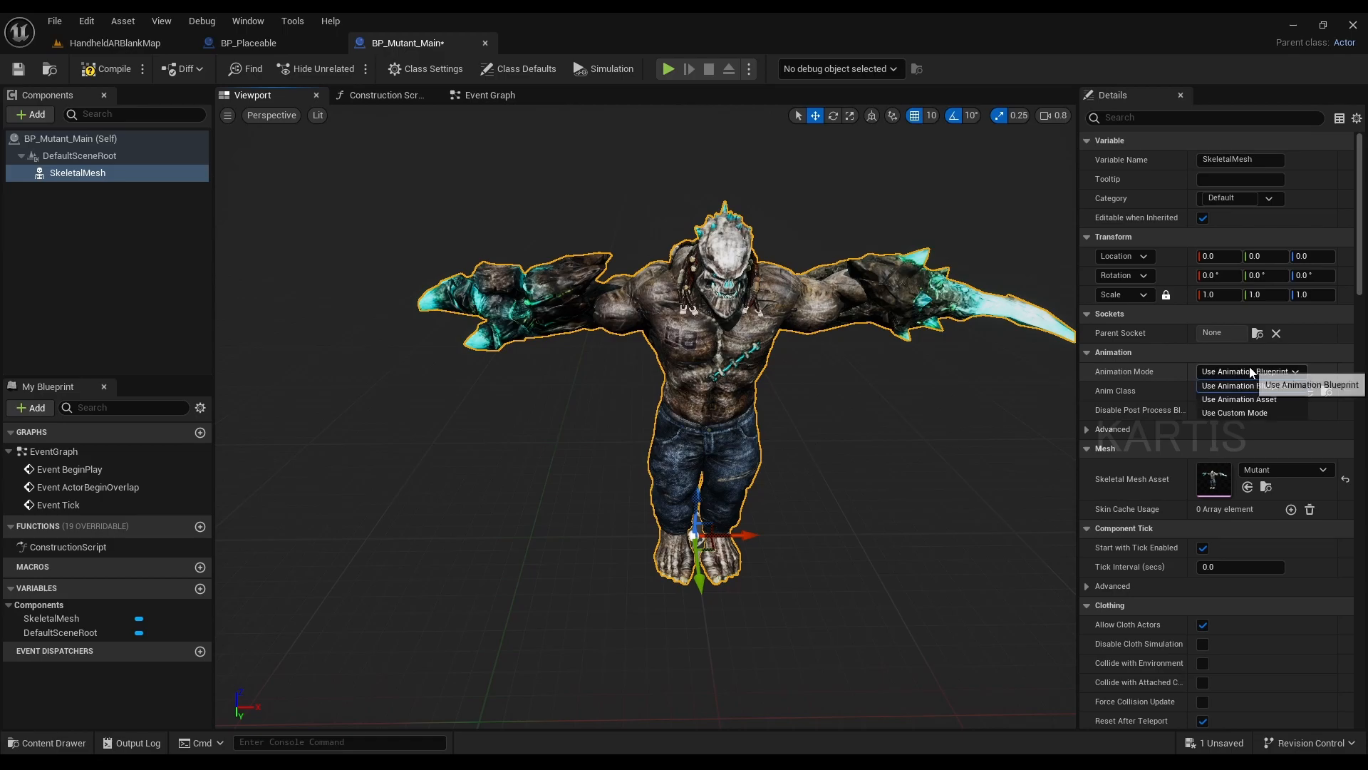
{"action": "left_click", "coordinate": [1236, 391]}
{"action": "type", "text": "mutant"}
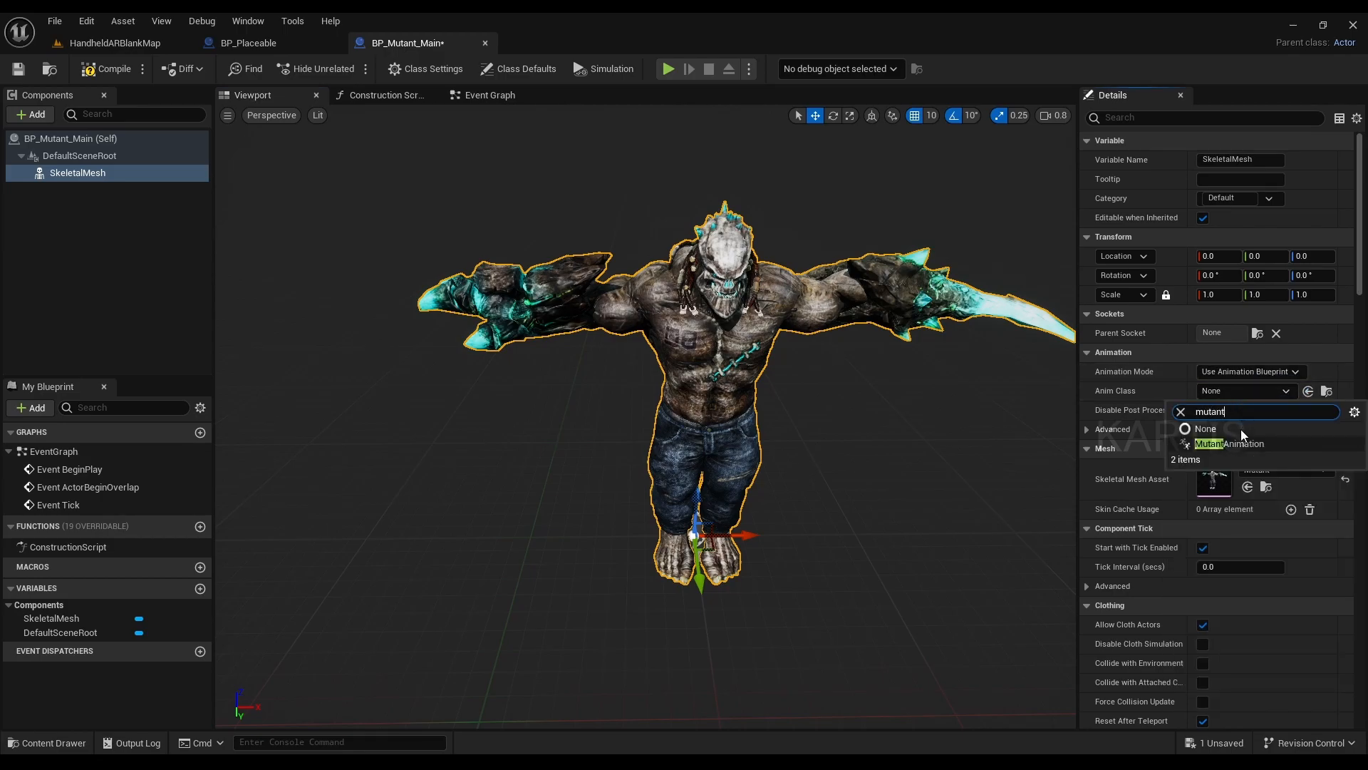
{"action": "left_click", "coordinate": [1239, 443]}
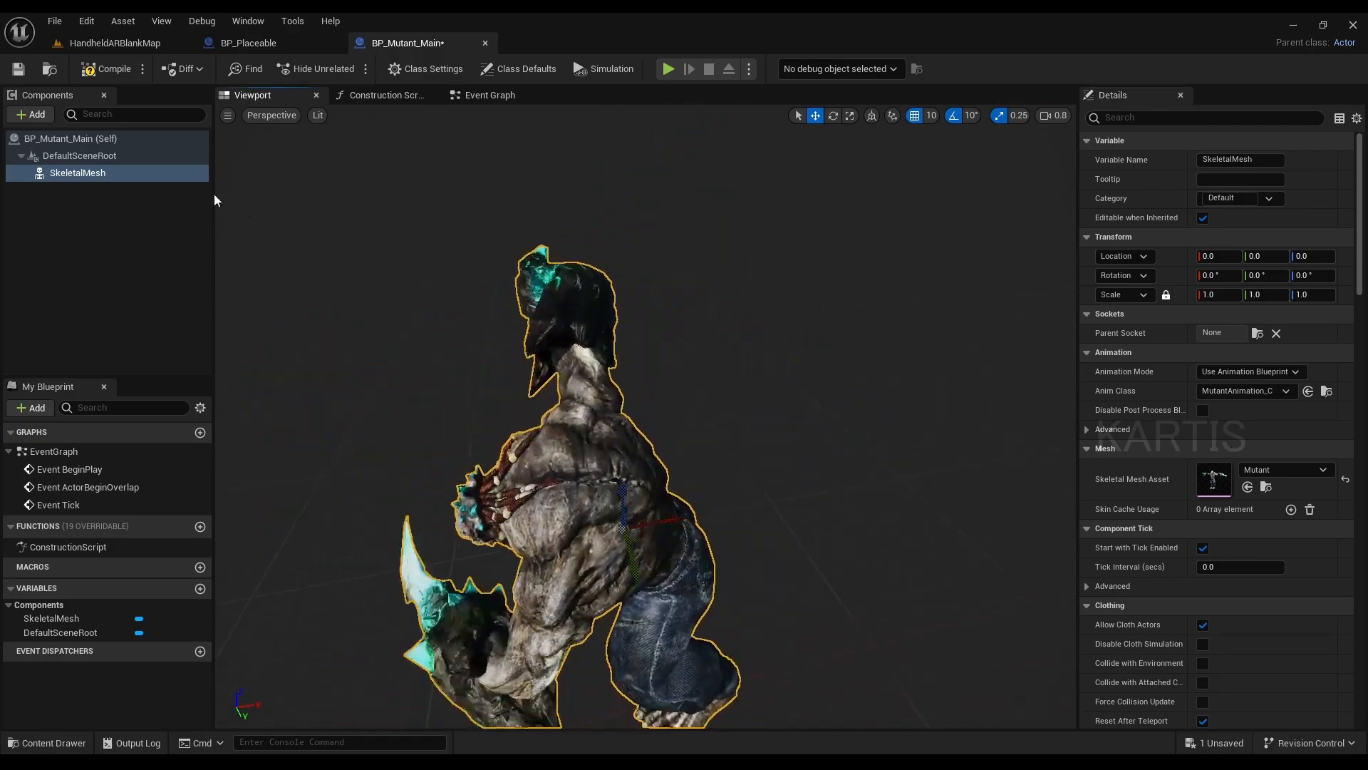
{"action": "left_click", "coordinate": [126, 75]}
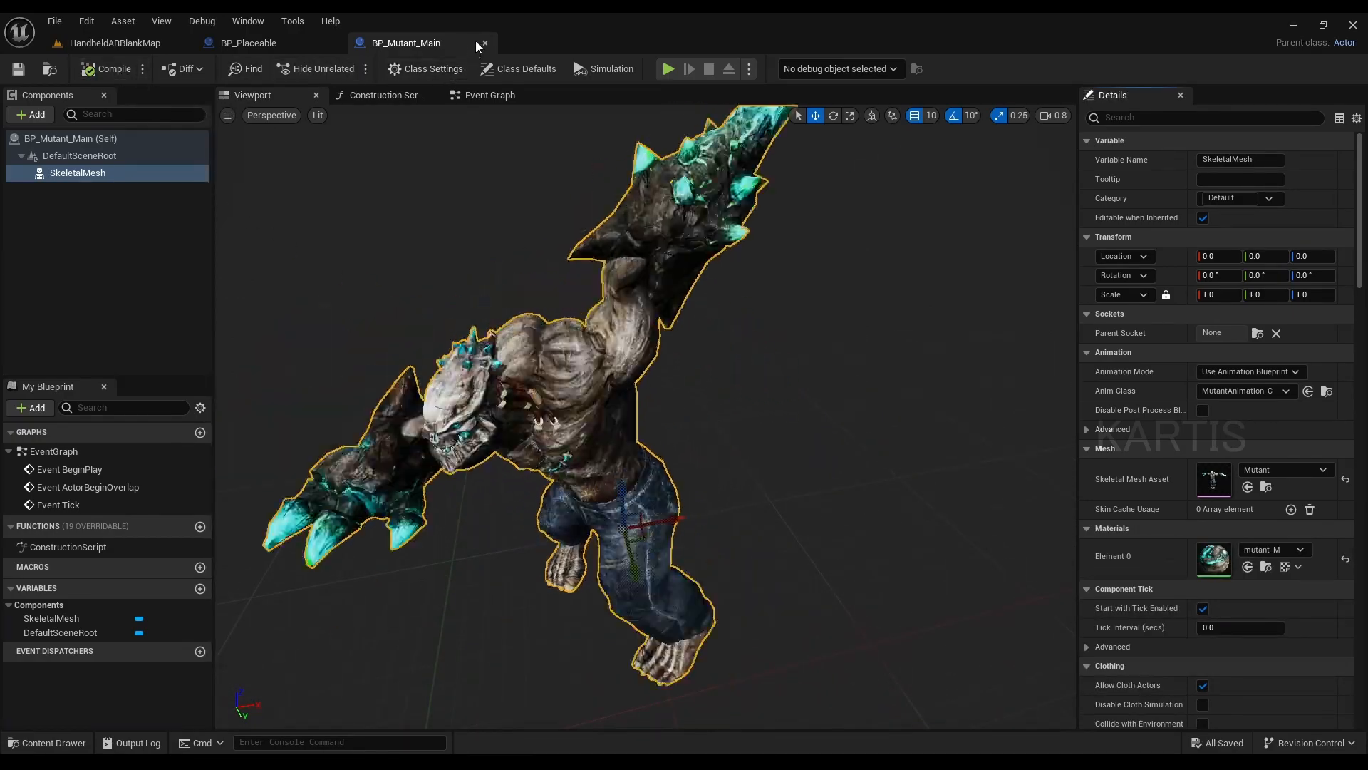
{"action": "left_click", "coordinate": [486, 43]}
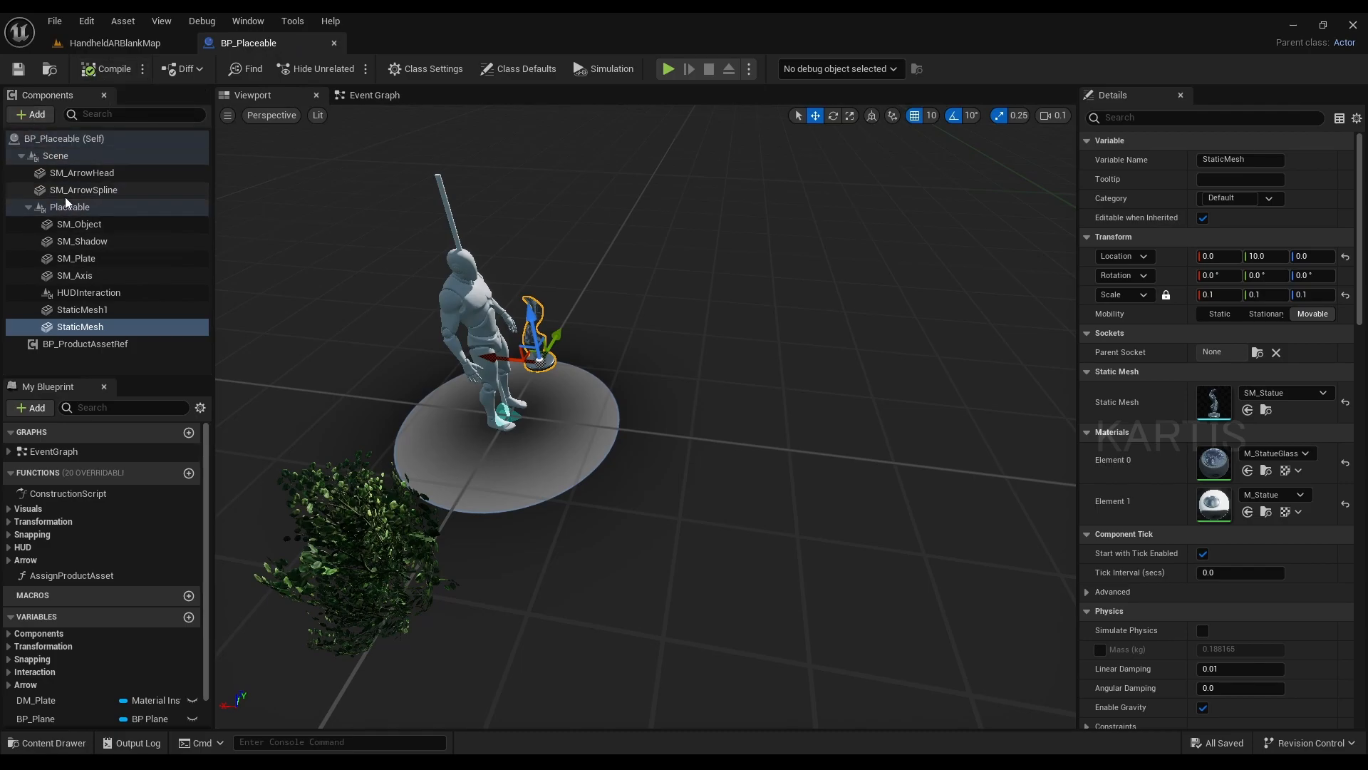
Step: Add a Child Actor component under Placeable in BP_Placeable and set its Child Actor Class to BP_Mutant_Main
{"action": "left_click", "coordinate": [100, 208]}
{"action": "left_click", "coordinate": [36, 114]}
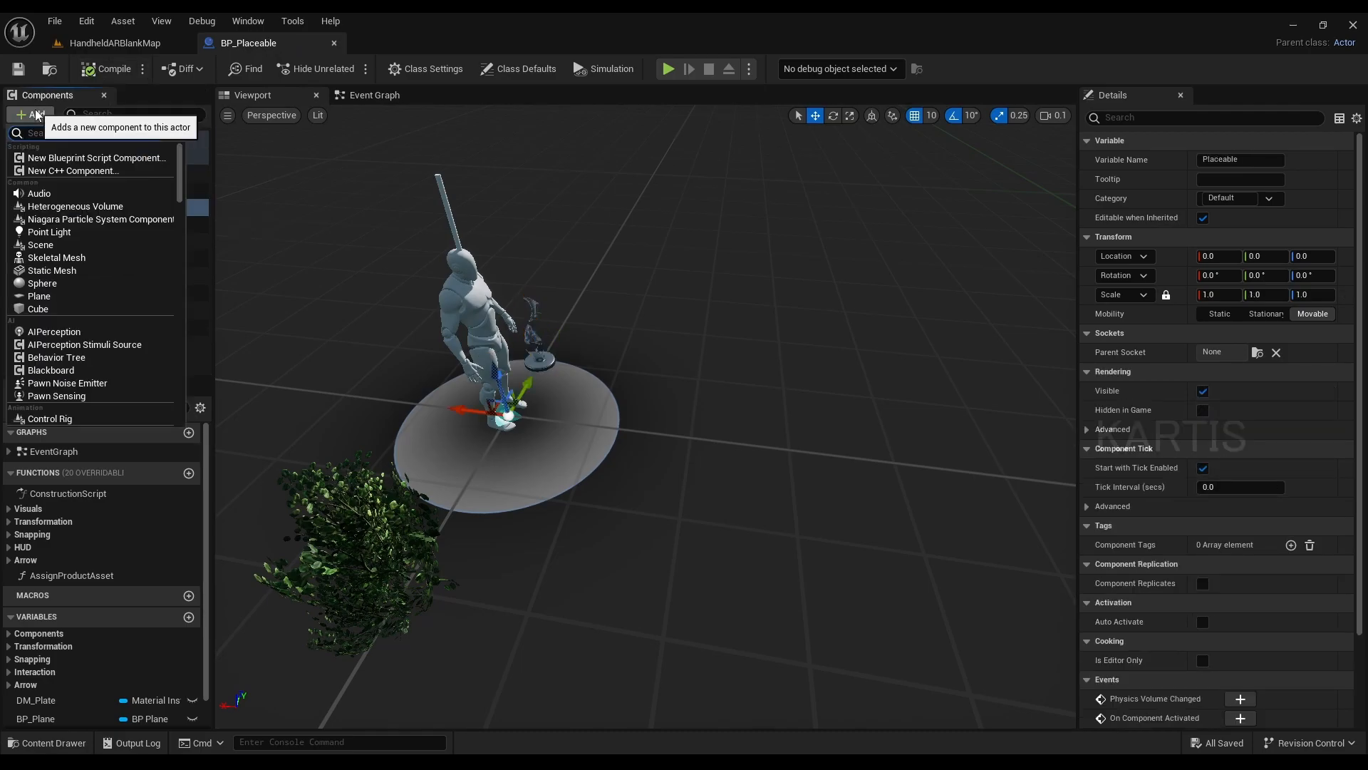
{"action": "type", "text": "ch"}
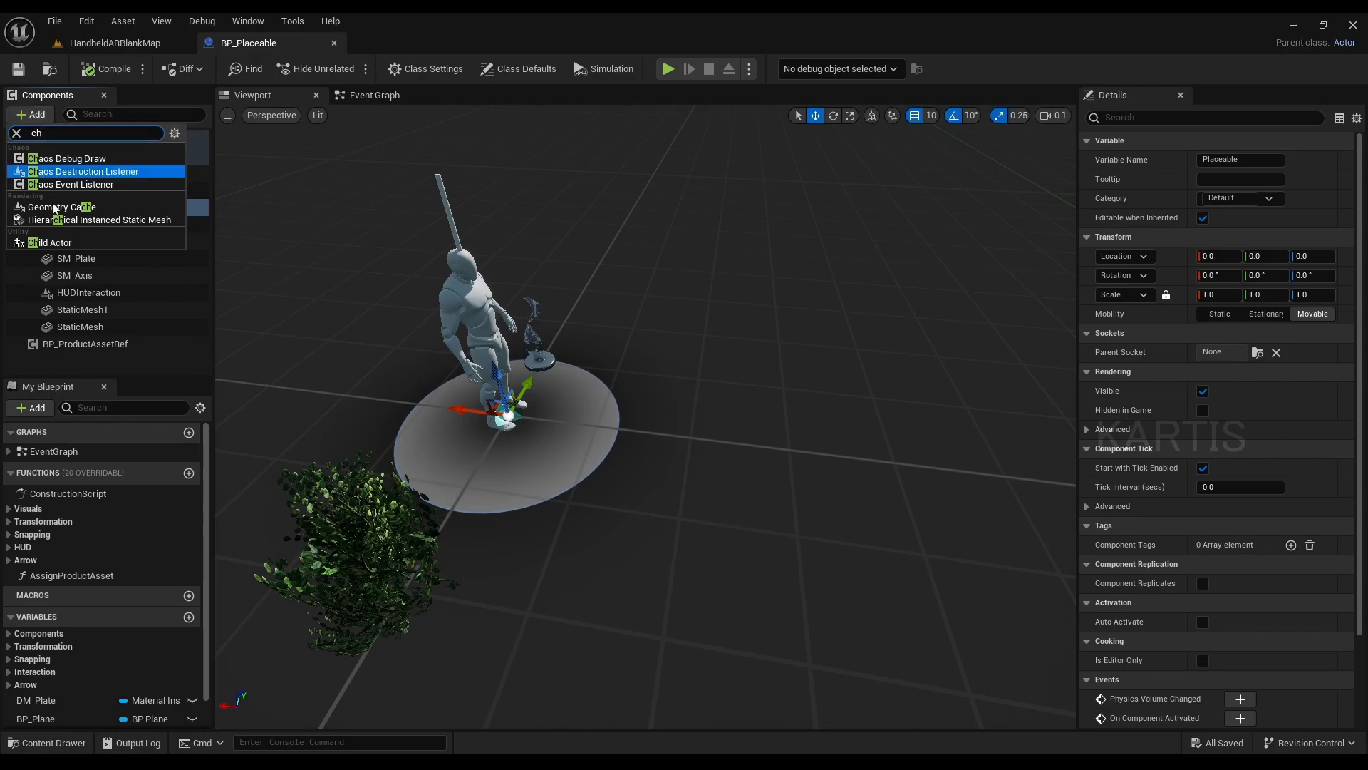
{"action": "left_click", "coordinate": [77, 245]}
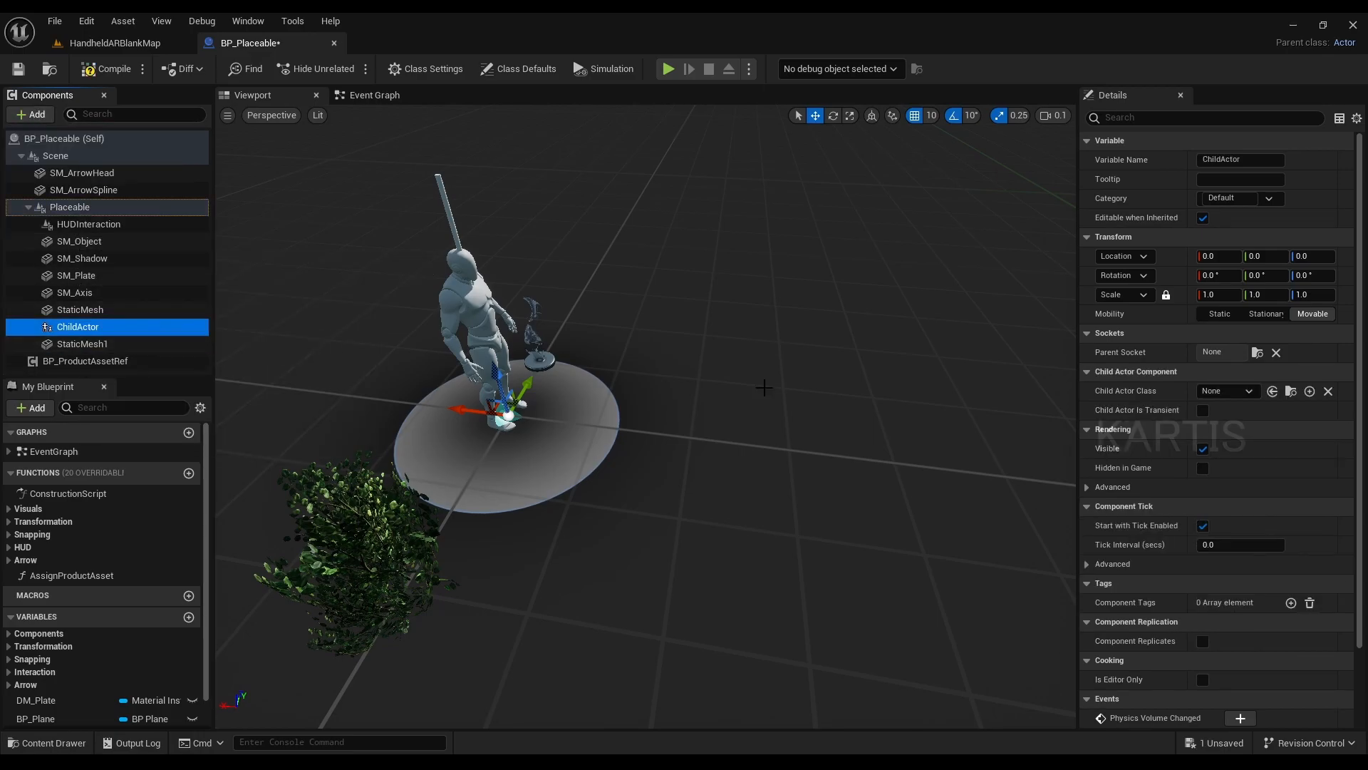
{"action": "left_click", "coordinate": [1245, 396]}
{"action": "type", "text": "muta"}
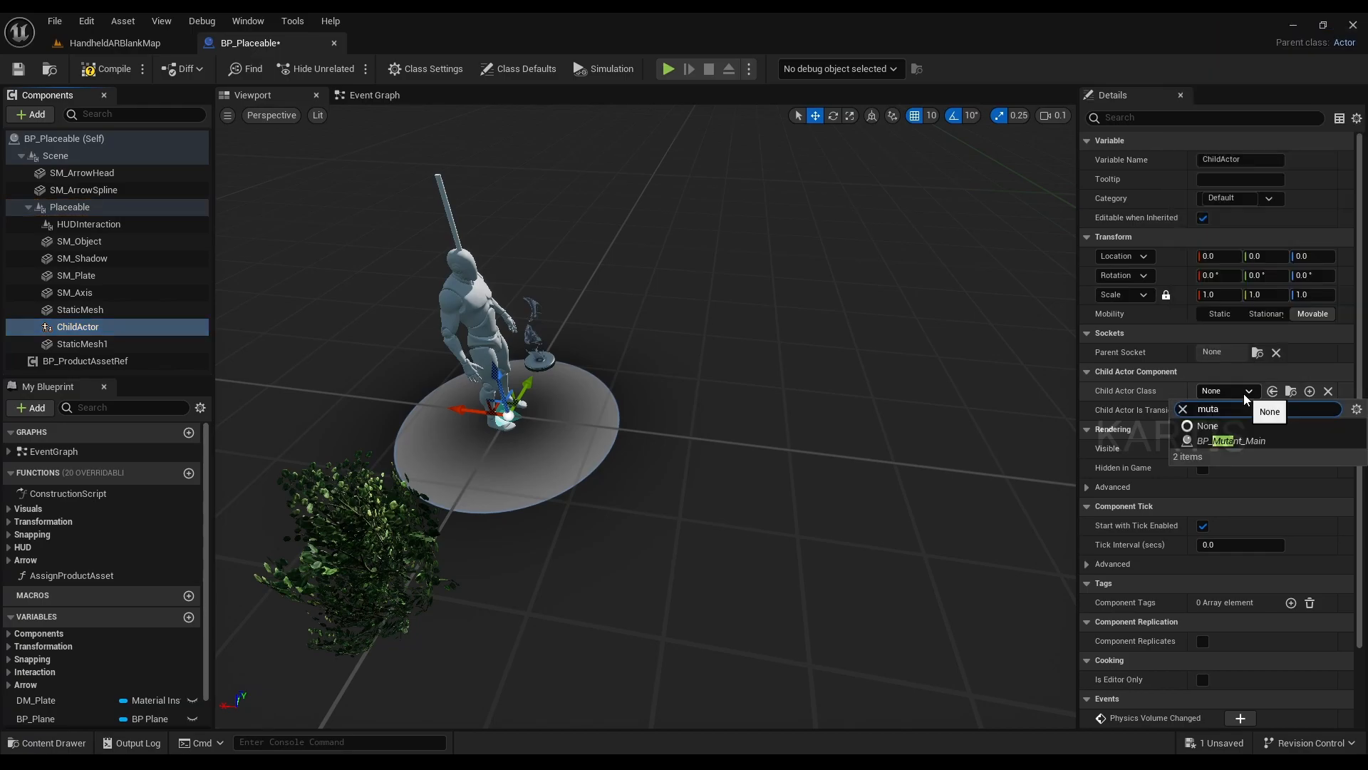
{"action": "left_click", "coordinate": [1240, 441]}
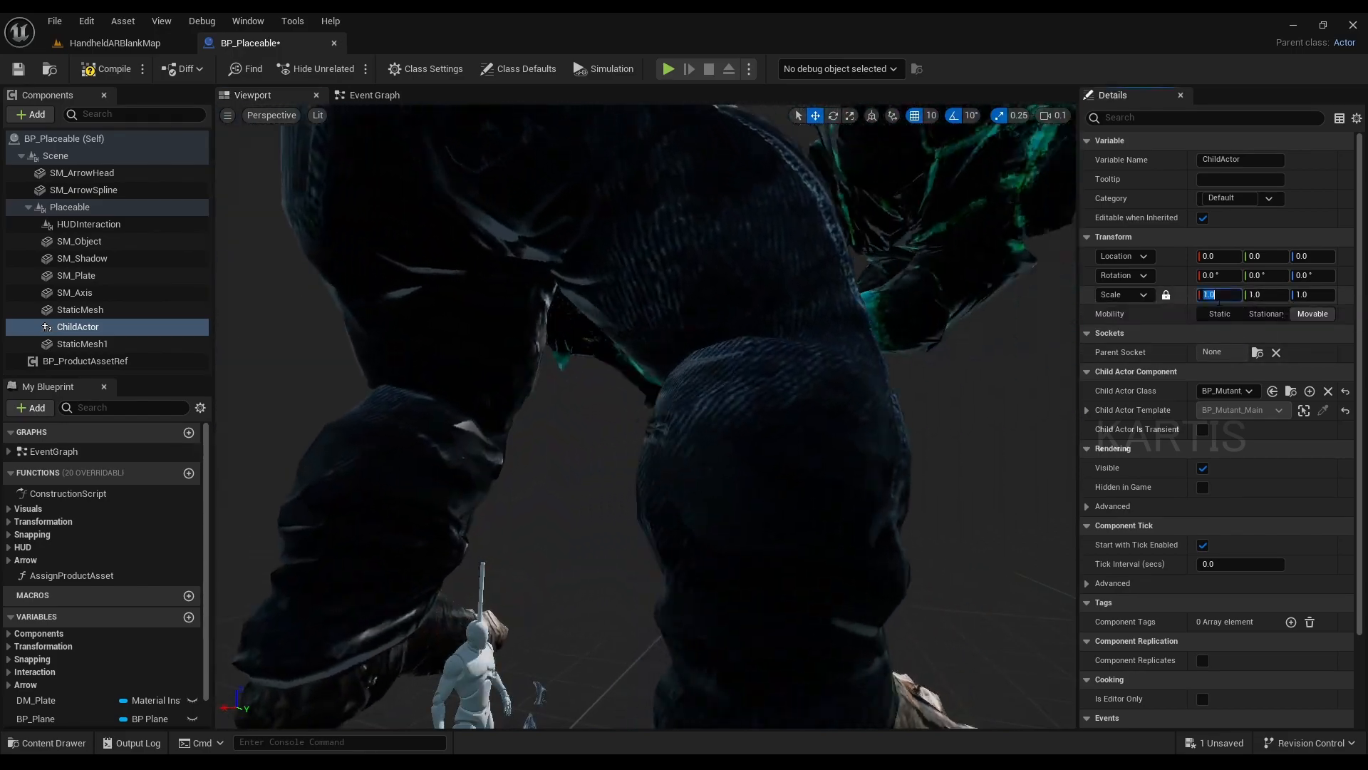
Step: Scale the mutant child actor uniformly to 0.1
{"action": "left_click", "coordinate": [1218, 295]}
{"action": "type", "text": "0.1"}
{"action": "key", "text": "Return"}
{"action": "right_click_drag", "start_coordinate": [841, 413], "coordinate": [762, 591]}
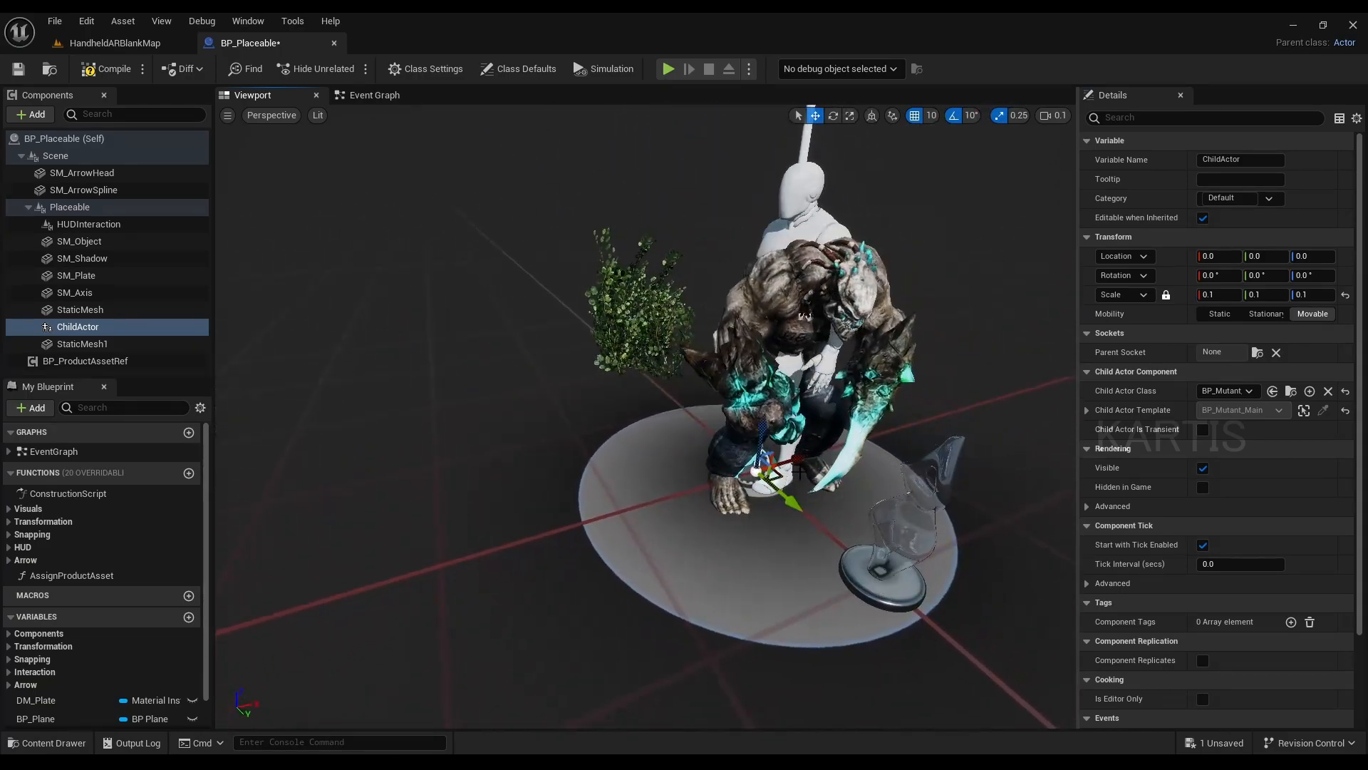
Step: Move the mutant child actor to X -20, rotate it about -90° around Z to face the mannequin, and save BP_Placeable
{"action": "left_click_drag", "start_coordinate": [787, 462], "coordinate": [556, 496]}
{"action": "right_click_drag", "start_coordinate": [715, 486], "coordinate": [638, 481]}
{"action": "key", "text": "e"}
{"action": "mouse_move", "coordinate": [645, 529]}
{"action": "left_mouse_down"}
{"action": "mouse_move", "coordinate": [684, 499]}
{"action": "mouse_move", "coordinate": [641, 551]}
{"action": "left_mouse_up"}
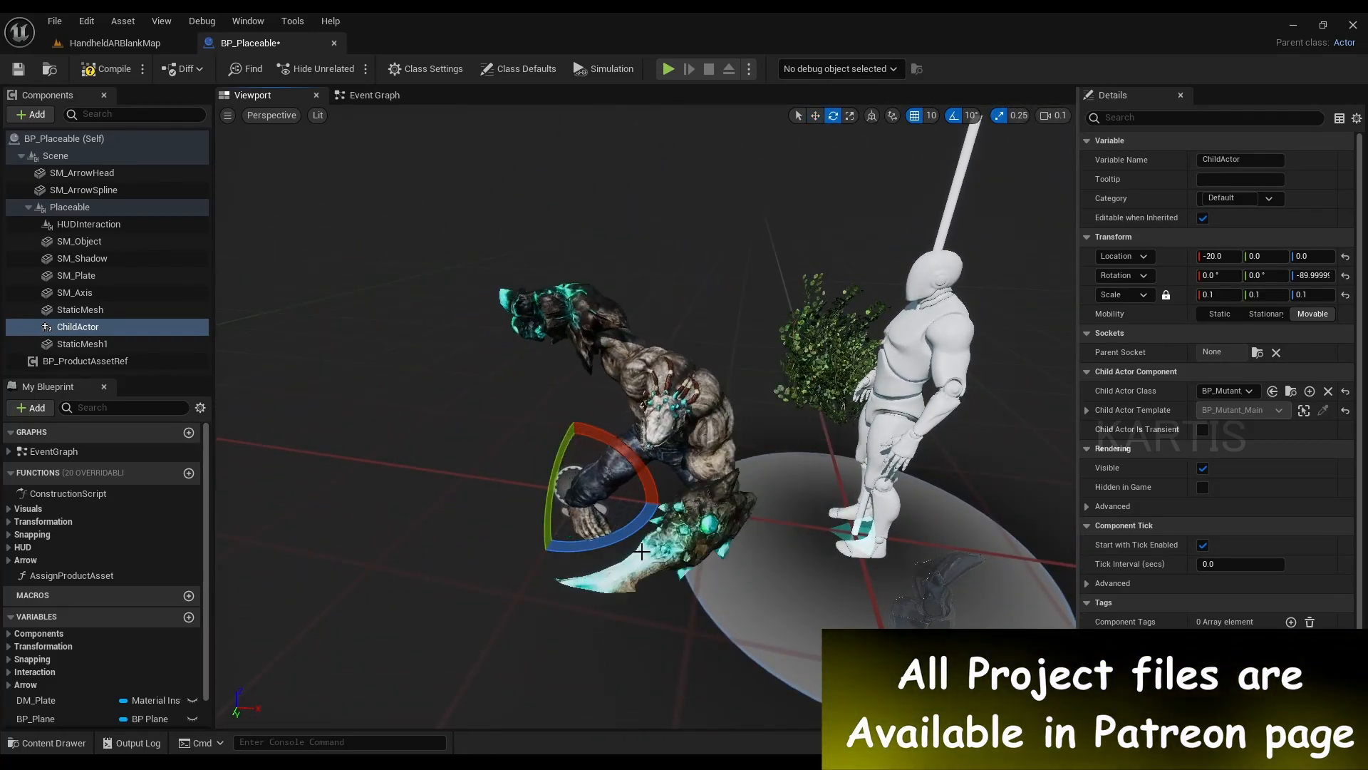
{"action": "right_click_drag", "start_coordinate": [641, 551], "coordinate": [727, 563]}
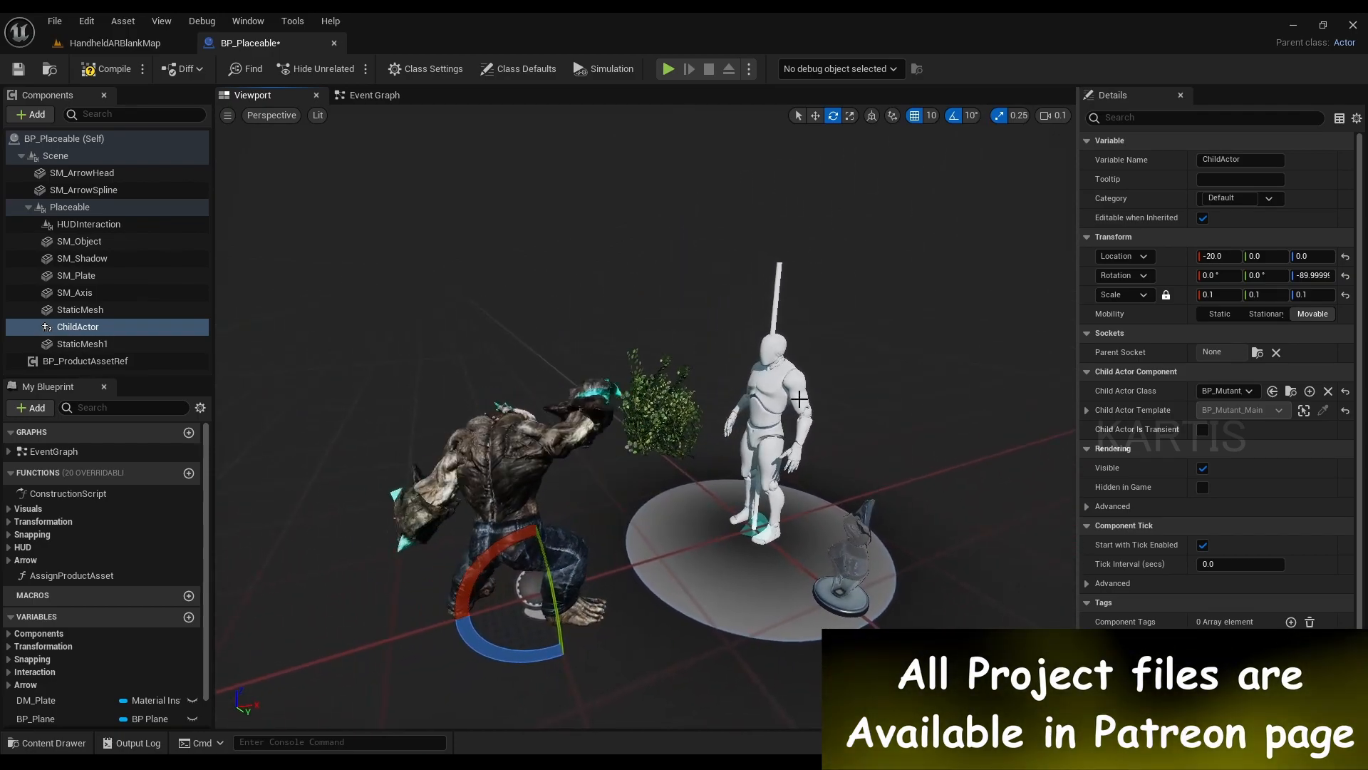
{"action": "left_click", "coordinate": [771, 410]}
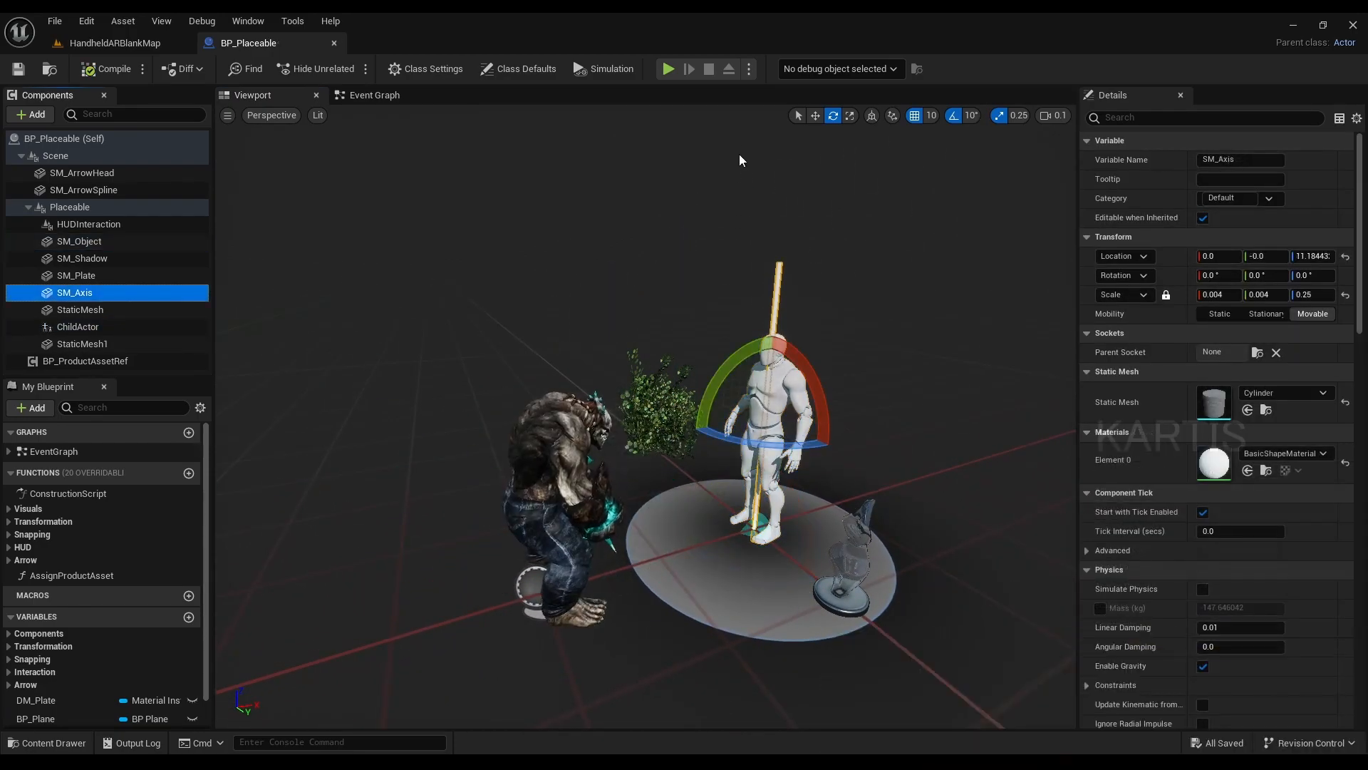
Step: Review the play and platform launch options in HandheldARBlankMap, and inspect BP_Placeable's animated mutant and surrounding meshes from several angles
{"action": "left_click", "coordinate": [749, 69]}
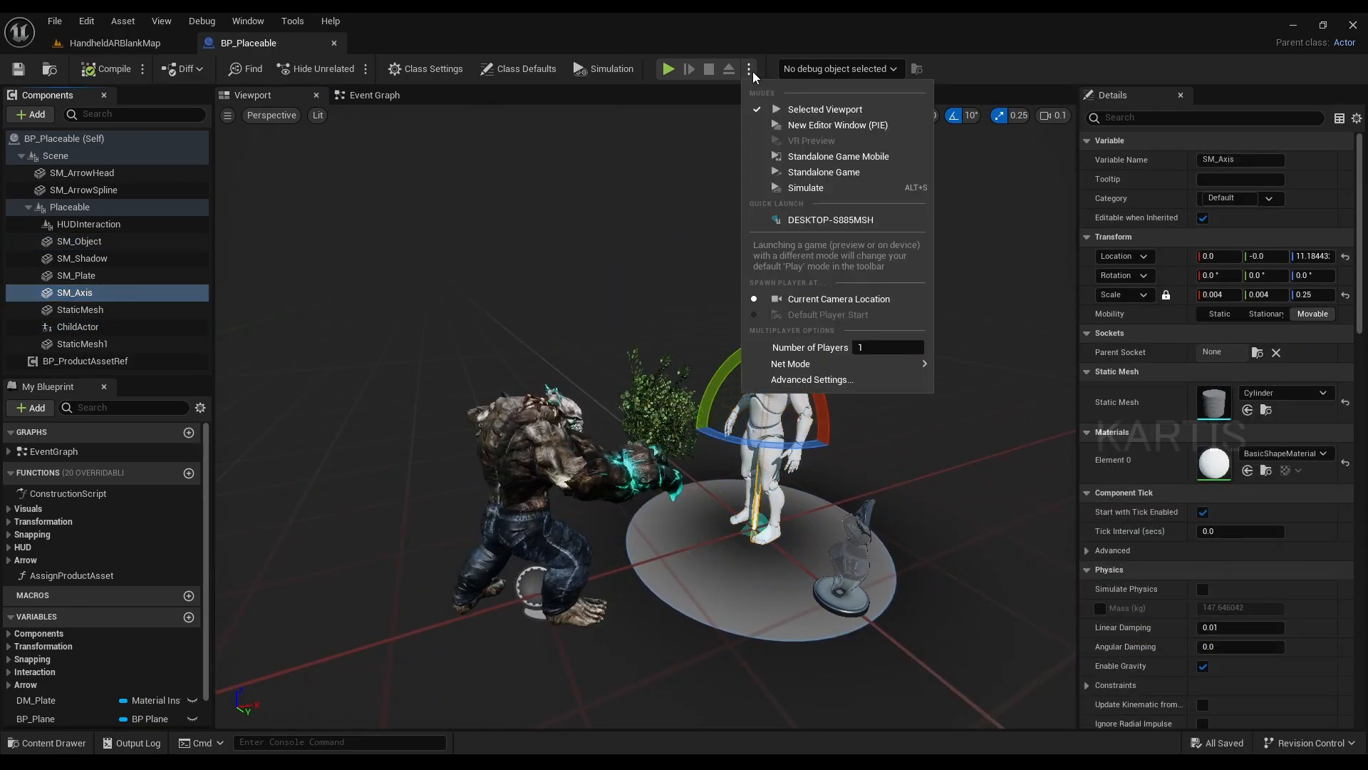
{"action": "left_click", "coordinate": [133, 43]}
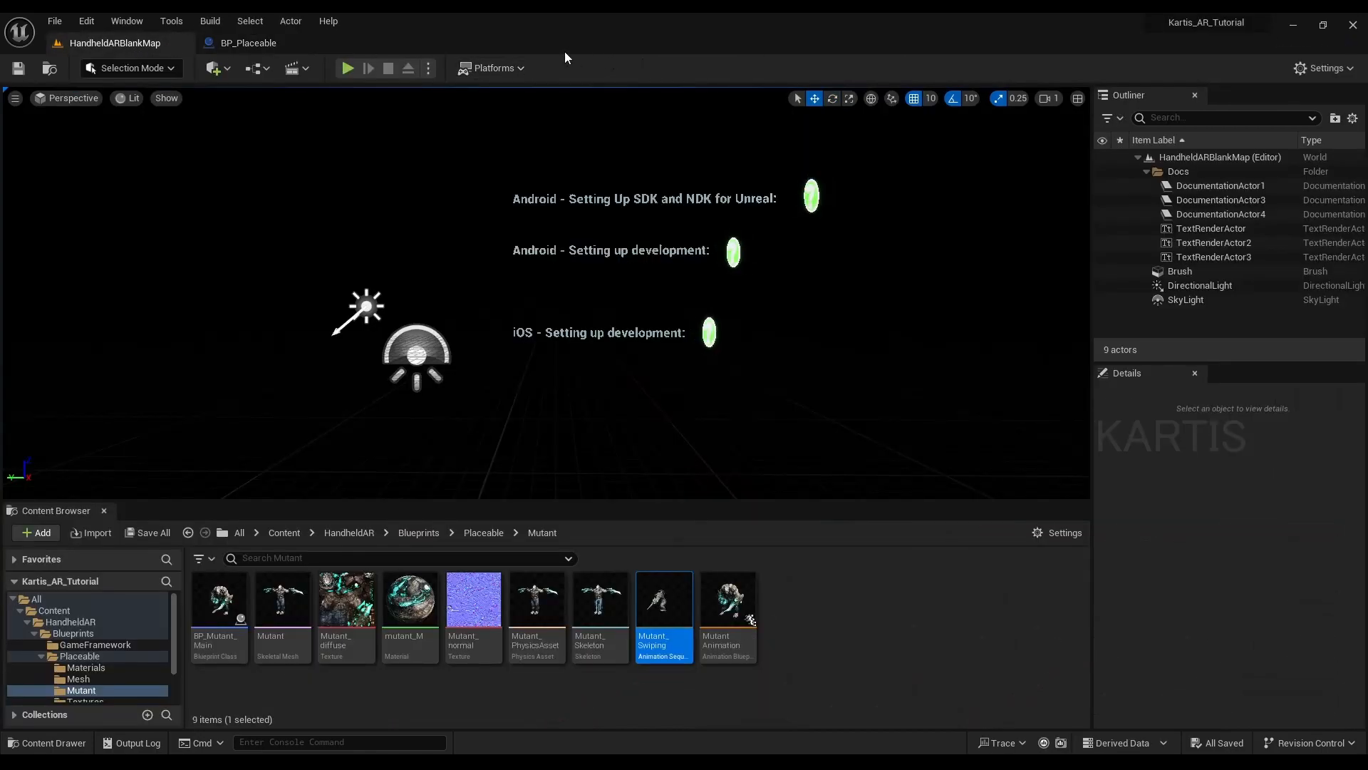
{"action": "left_click", "coordinate": [491, 68]}
{"action": "mouse_move", "coordinate": [531, 159]}
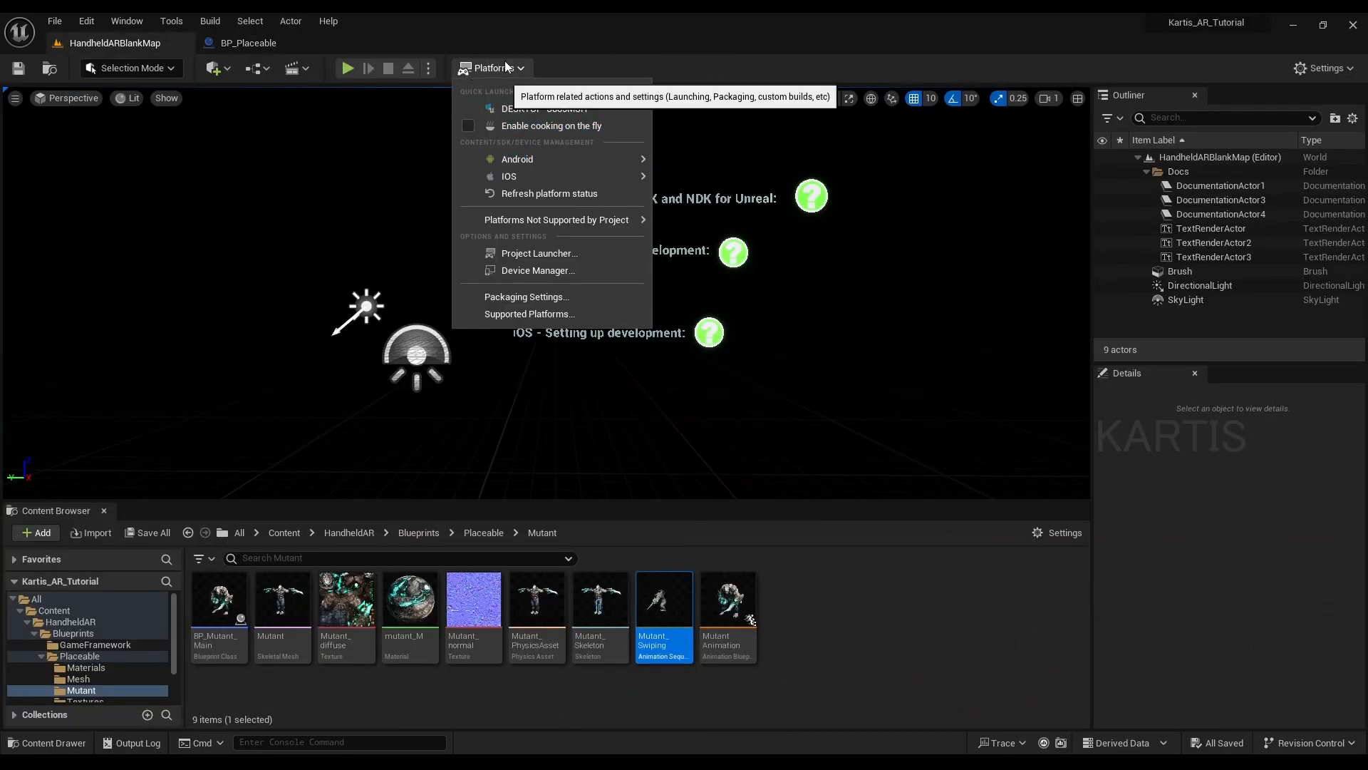
{"action": "left_click", "coordinate": [428, 69]}
{"action": "left_click", "coordinate": [429, 69]}
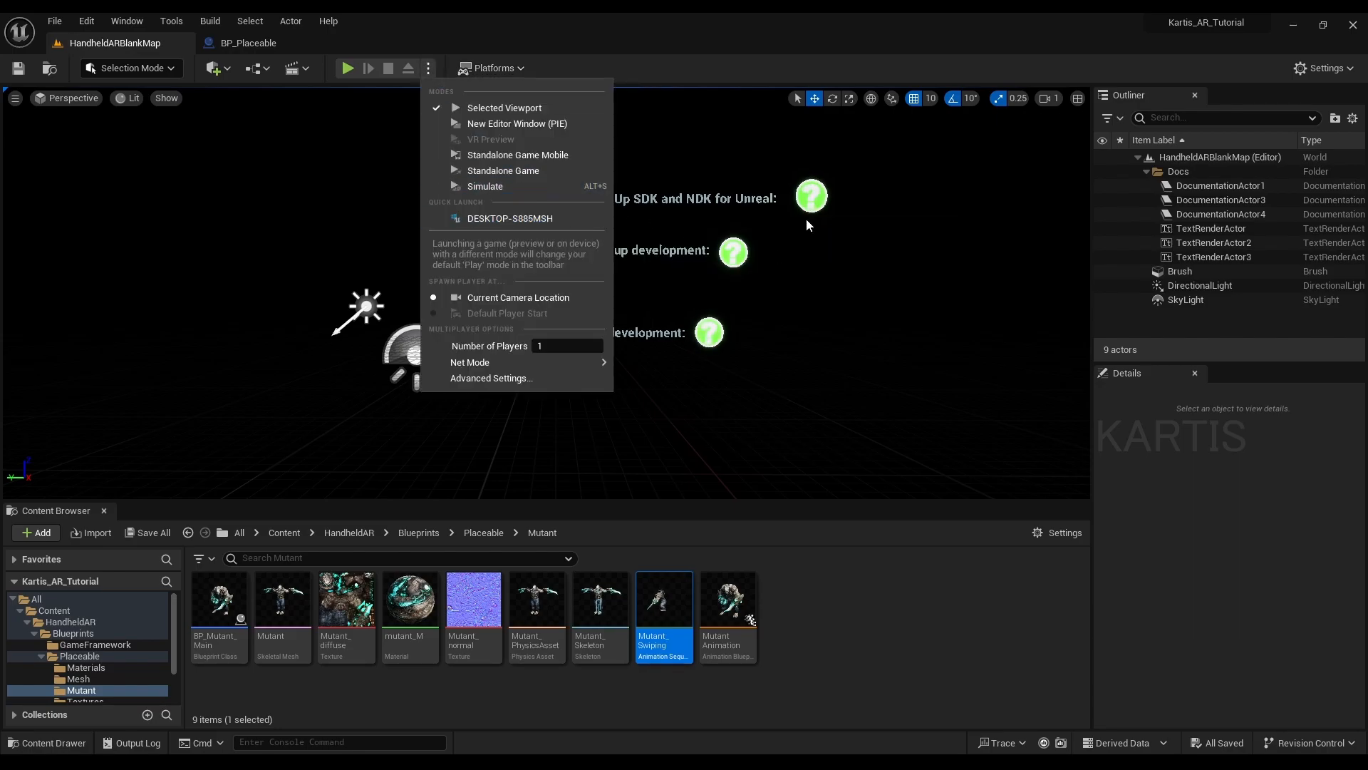
{"action": "left_click", "coordinate": [267, 43]}
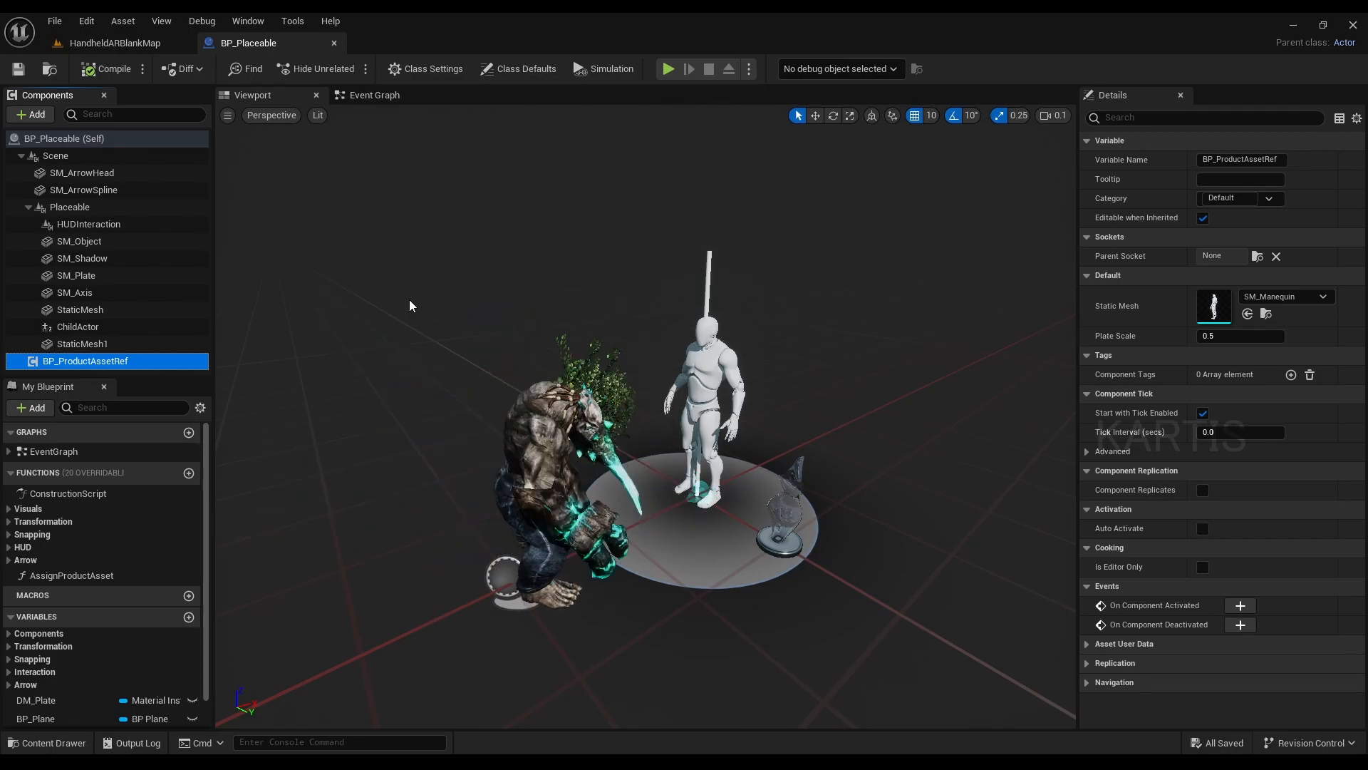
{"action": "left_click_drag", "start_coordinate": [503, 343], "coordinate": [637, 426], "text": "alt"}
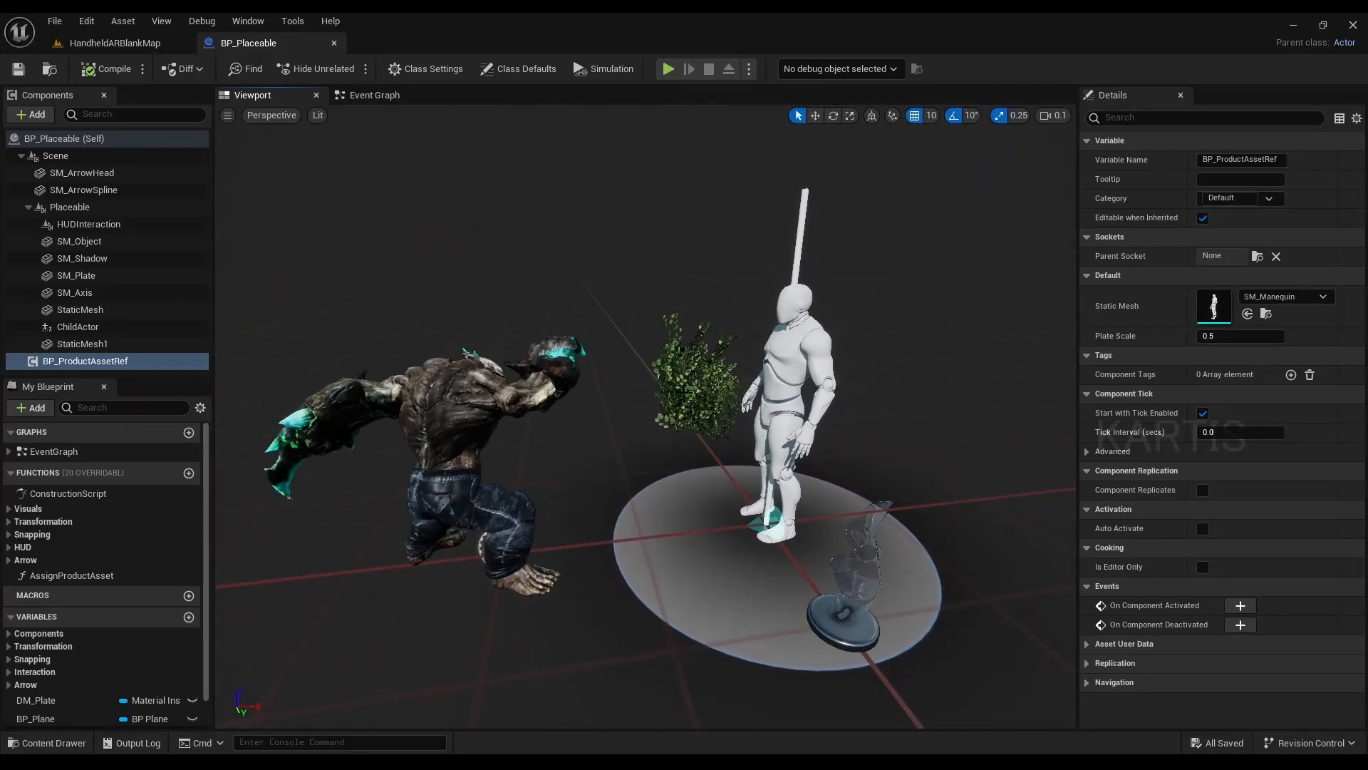
{"action": "left_click_drag", "start_coordinate": [688, 385], "coordinate": [614, 404], "text": "alt"}
{"action": "right_click_drag", "start_coordinate": [615, 403], "coordinate": [578, 448]}
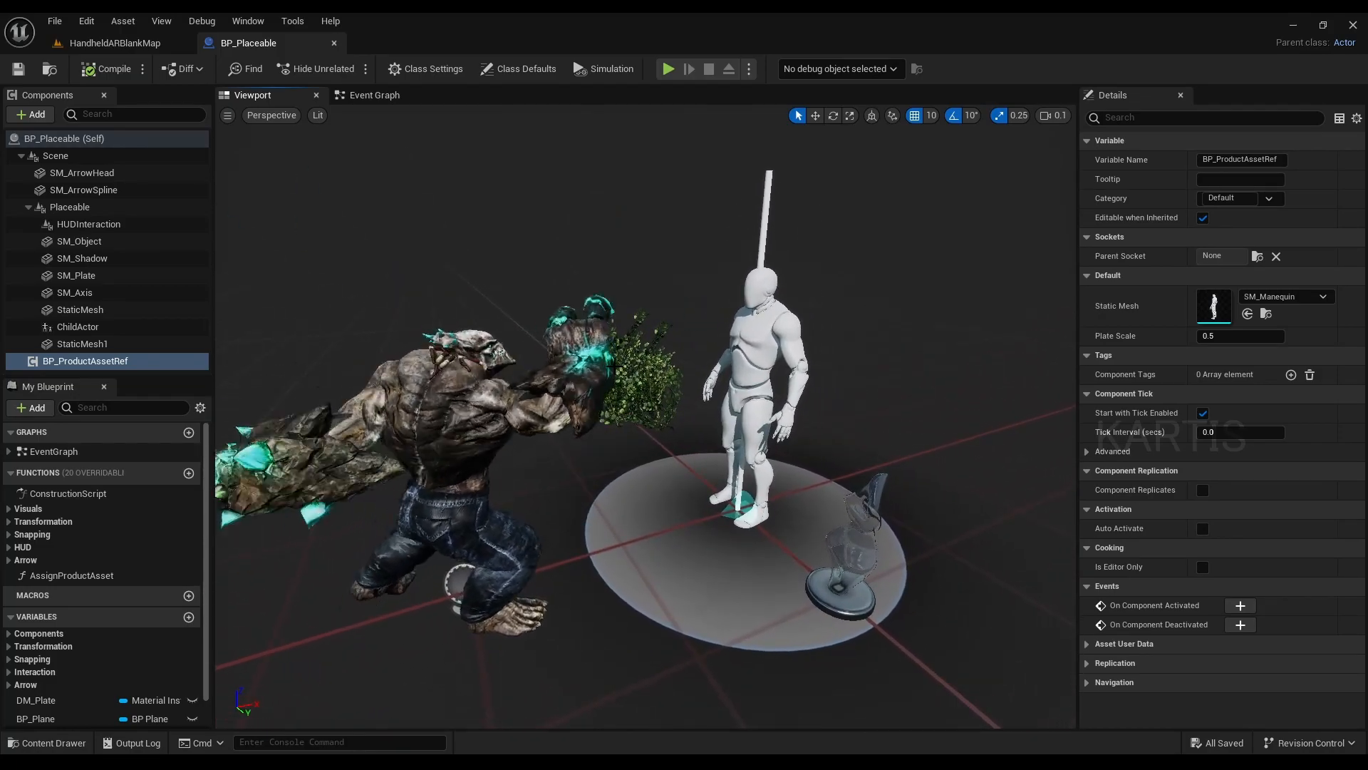